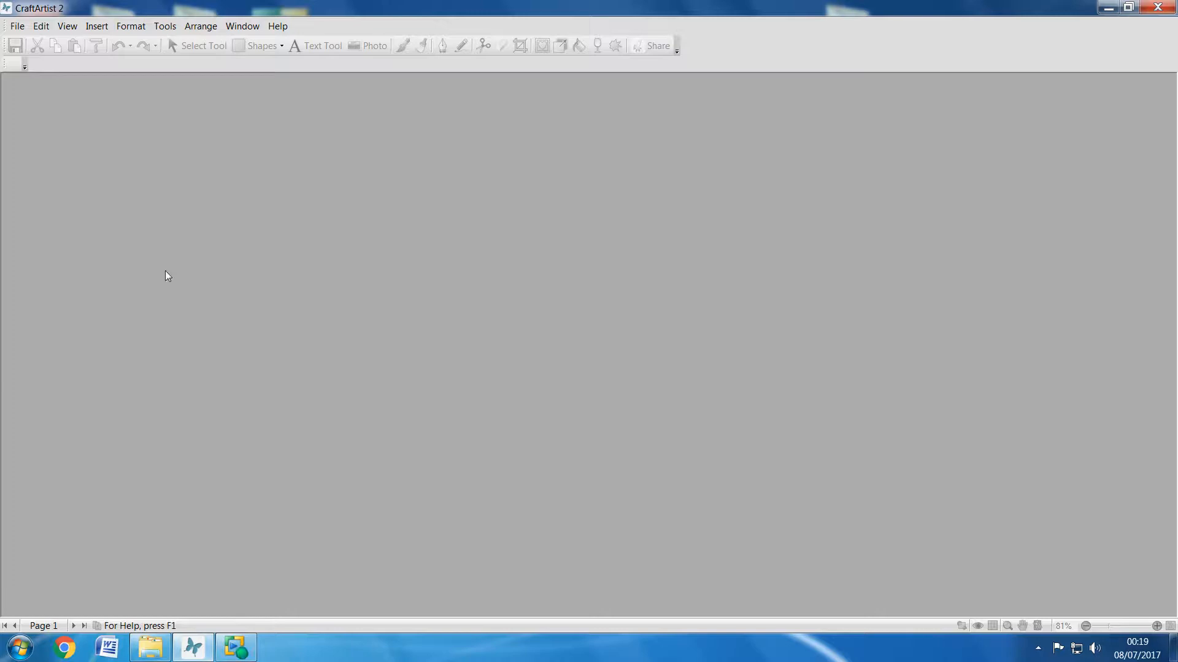
Step: Open the PDF "6 x 6 CARD PROJECT TEMPLTE MOTORBIKE blank" and move the template sheet to the right to free page space
{"action": "left_click", "coordinate": [17, 25]}
{"action": "left_click", "coordinate": [40, 74]}
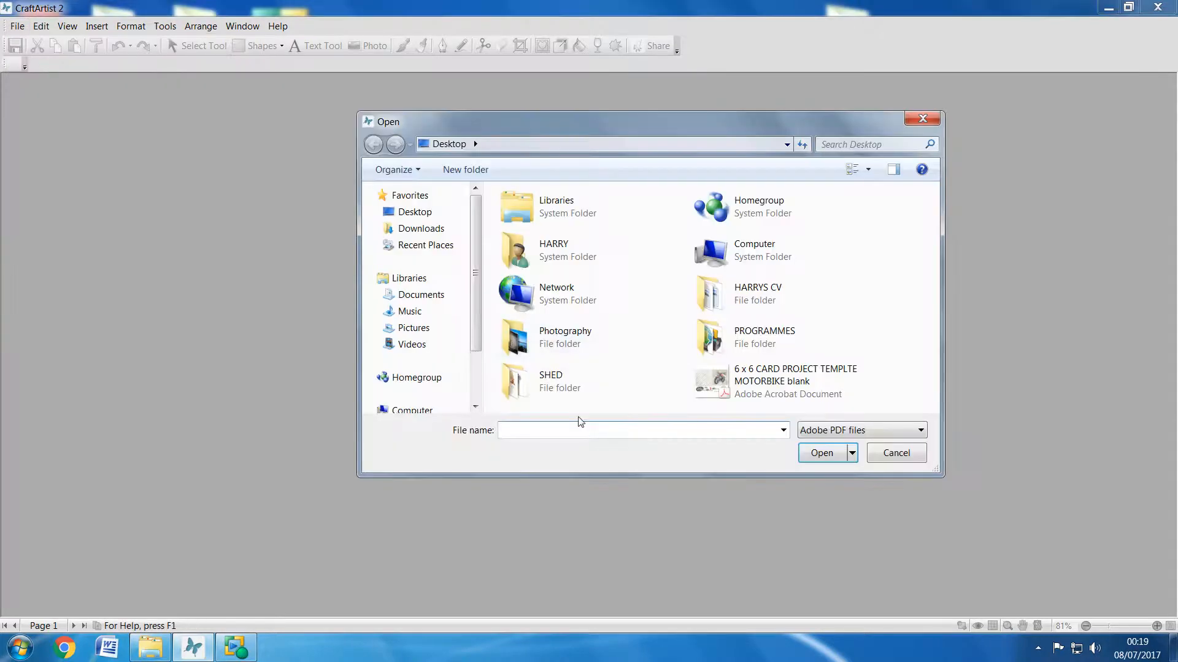
{"action": "left_click", "coordinate": [722, 388]}
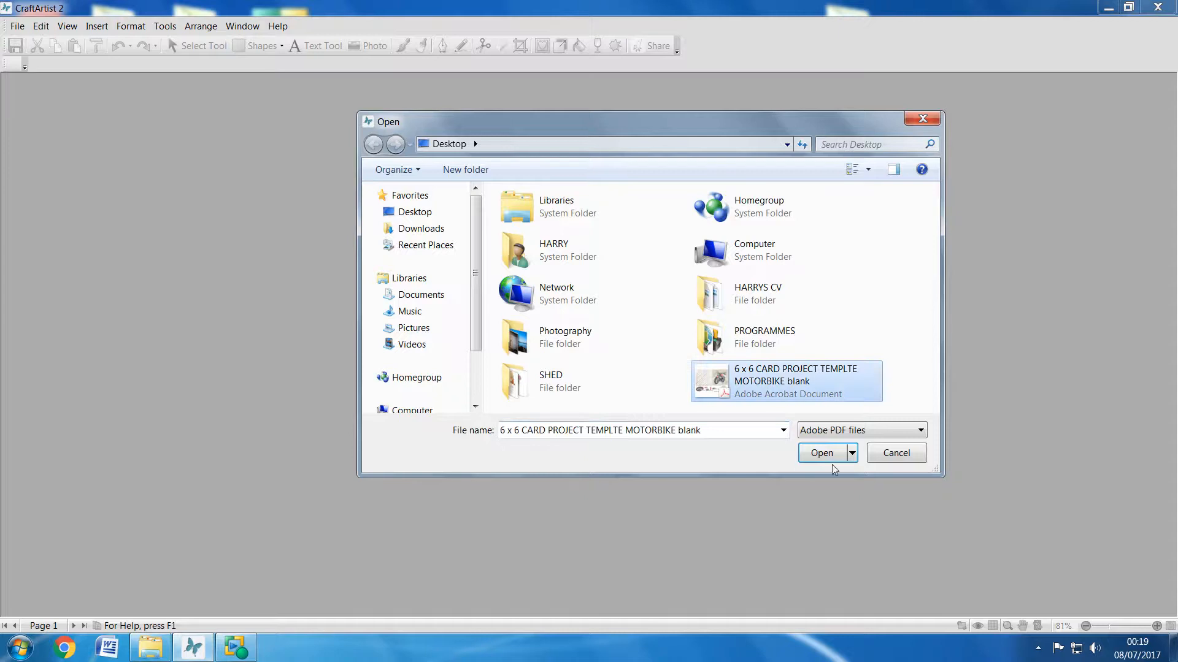
{"action": "left_click", "coordinate": [820, 457]}
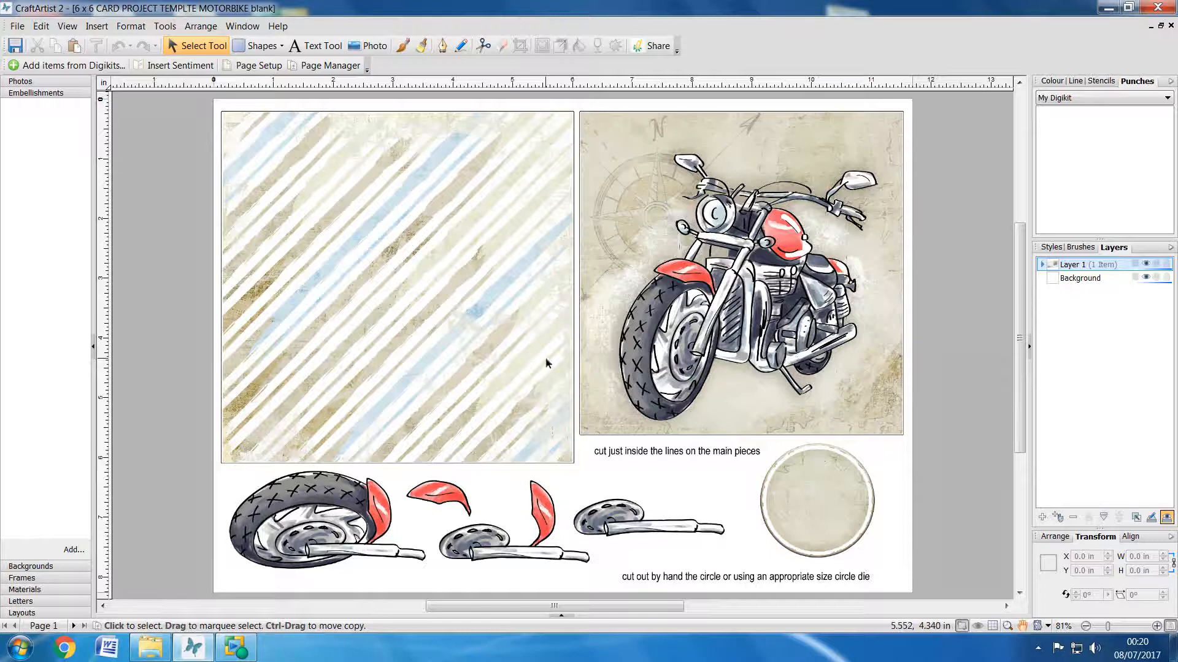
{"action": "left_click_drag", "start_coordinate": [265, 137], "coordinate": [719, 186]}
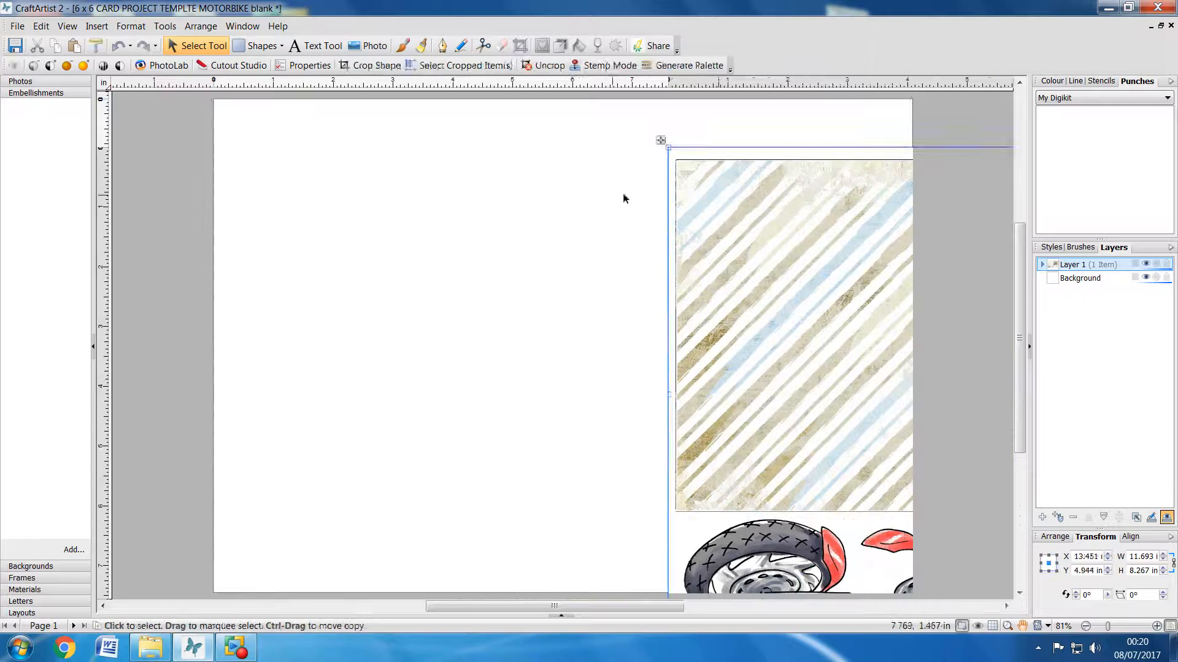
{"action": "left_click", "coordinate": [367, 186]}
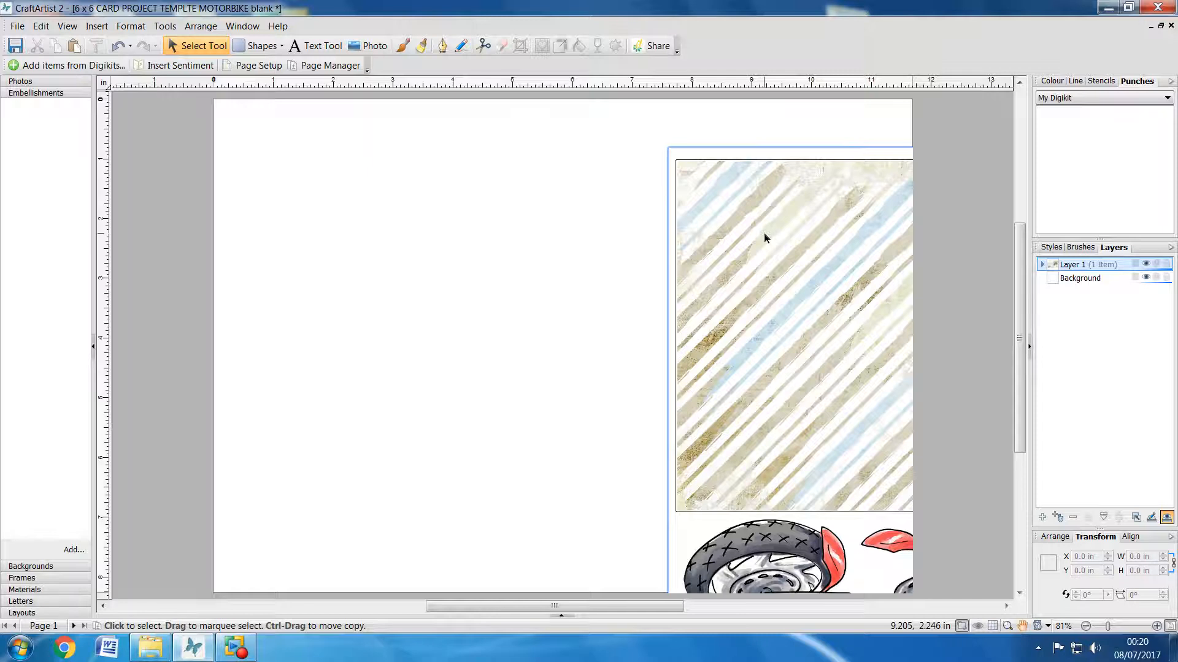
Step: Change the ruler units in the display options from inches to centimetres
{"action": "left_click", "coordinate": [167, 27]}
{"action": "left_click", "coordinate": [209, 294]}
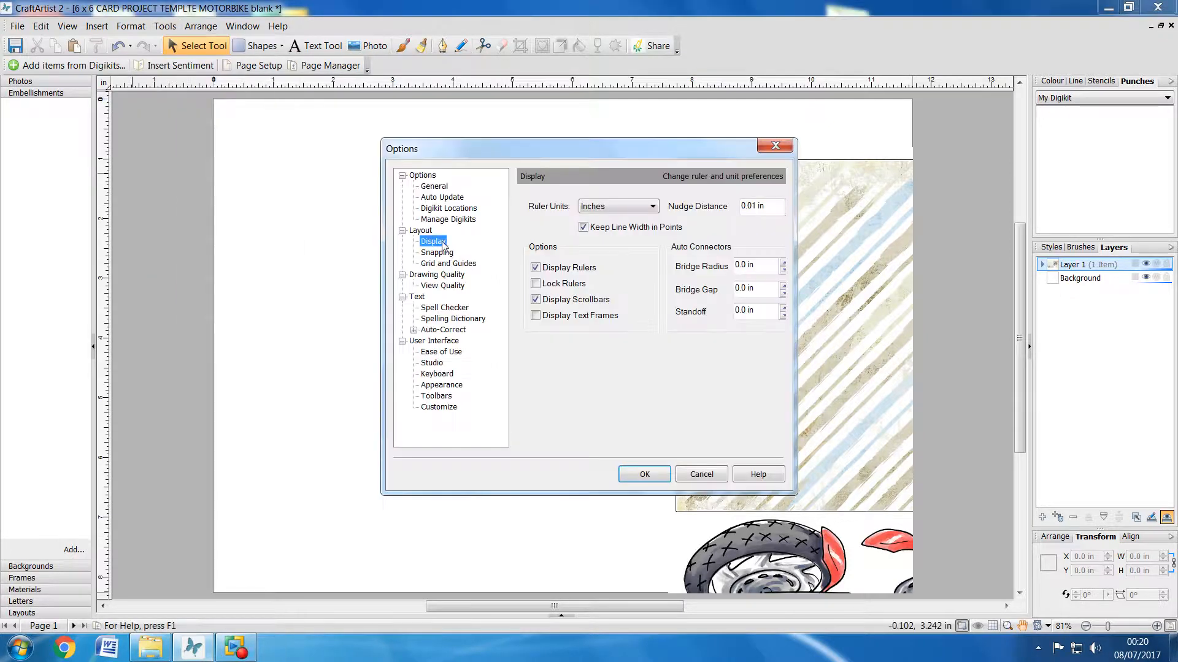
{"action": "left_click", "coordinate": [612, 204]}
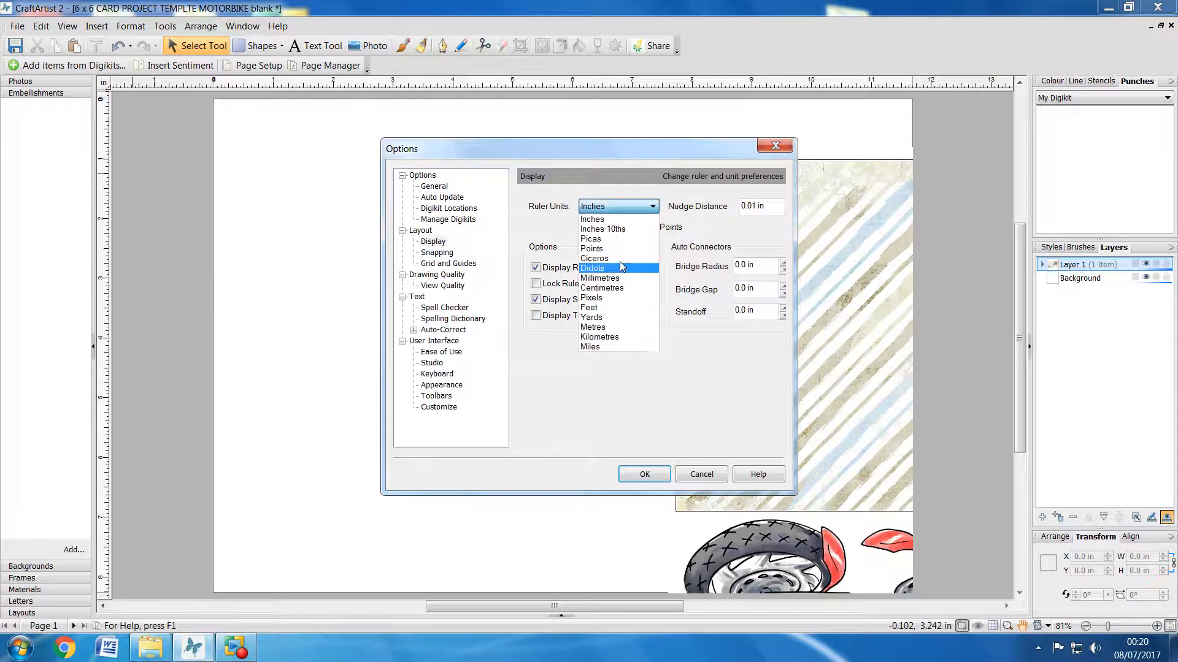
{"action": "left_click", "coordinate": [612, 315]}
{"action": "left_click", "coordinate": [639, 474]}
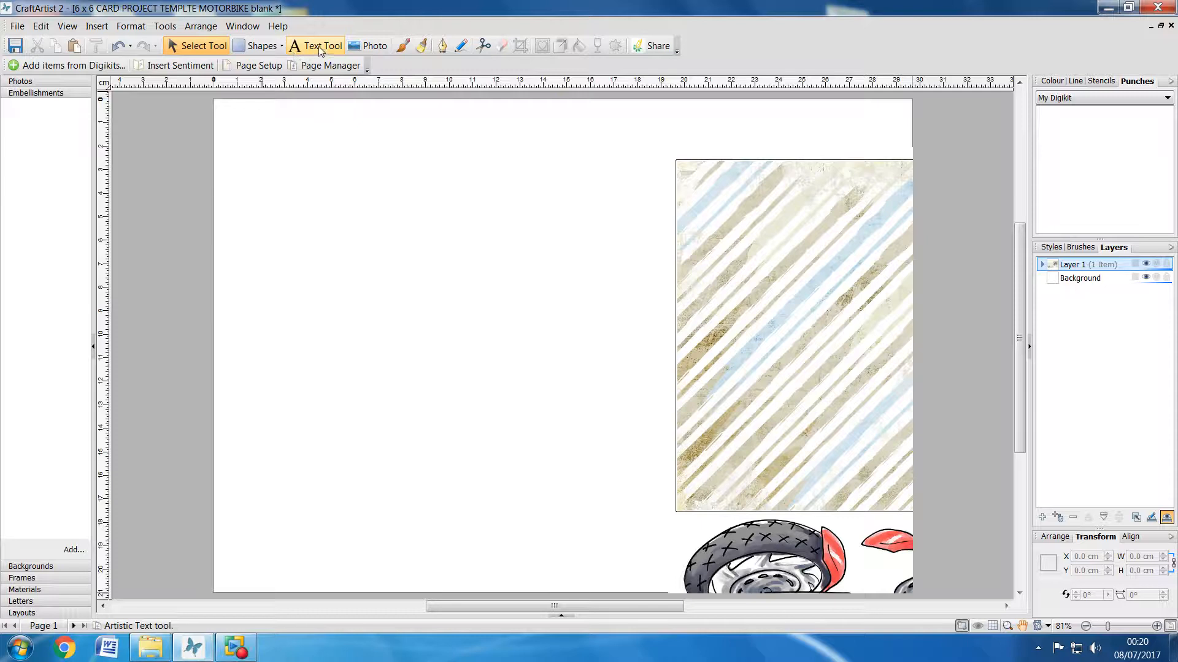
Step: Draw a square with the Quick Rectangle in the page's empty area and set its size to 18.5 × 18.5 cm
{"action": "left_click", "coordinate": [257, 45]}
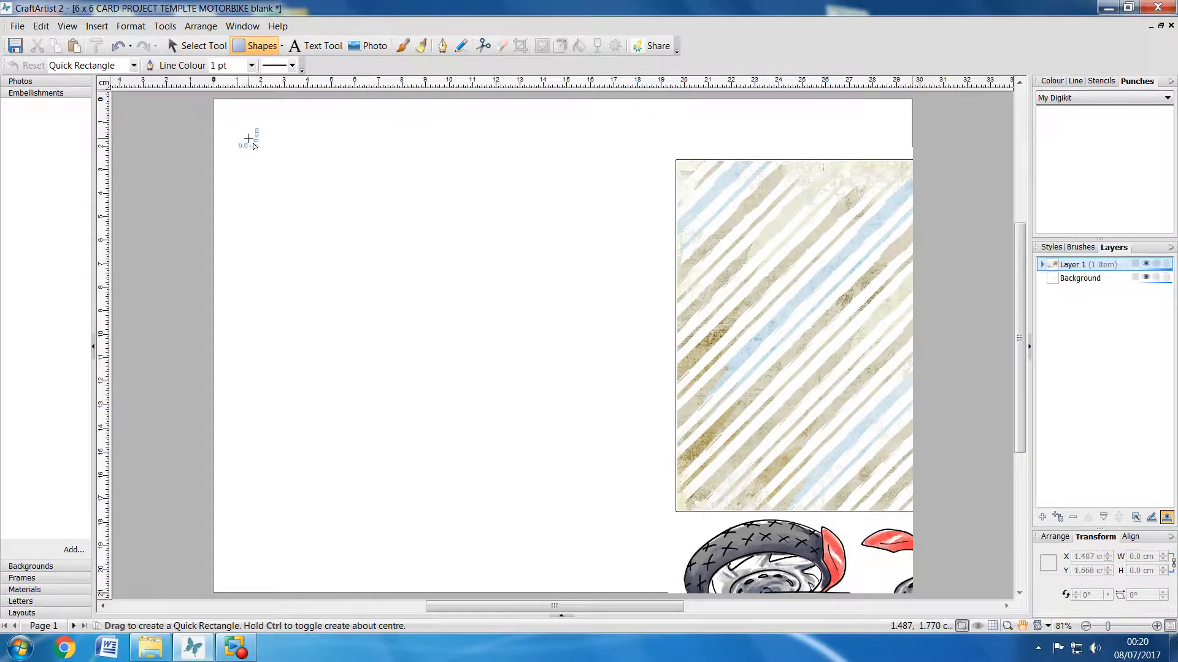
{"action": "left_click_drag", "start_coordinate": [249, 139], "coordinate": [656, 574]}
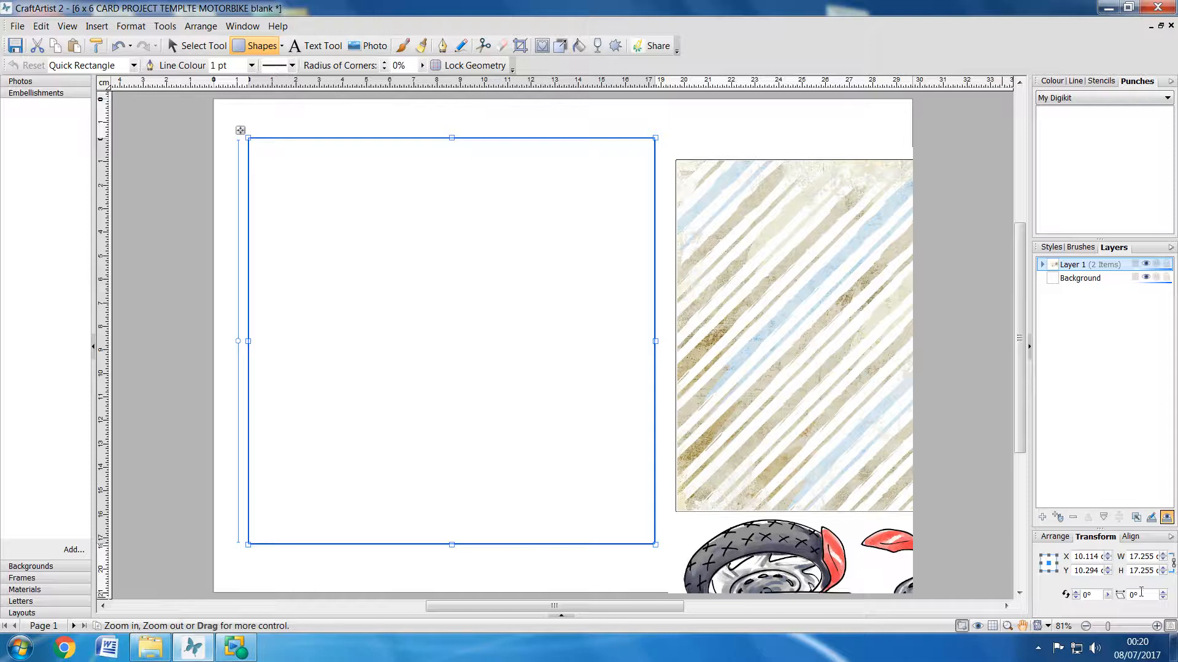
{"action": "left_click_drag", "start_coordinate": [1129, 558], "coordinate": [1171, 560]}
{"action": "type", "text": "18.5"}
{"action": "left_click", "coordinate": [1147, 571]}
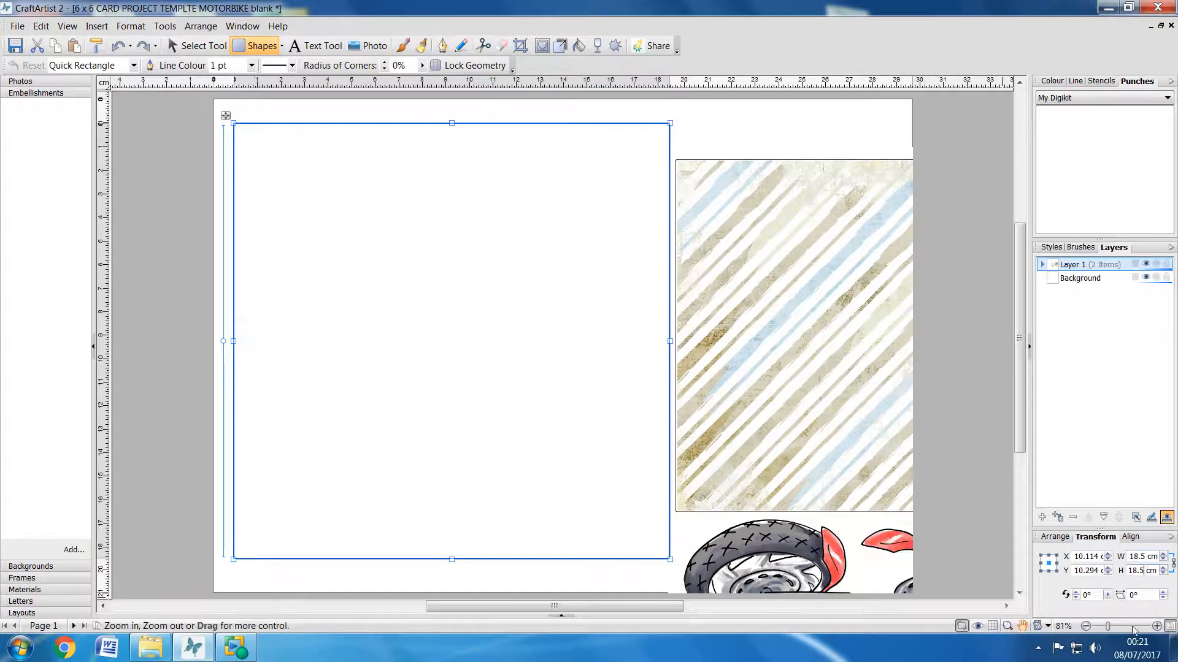
Step: Send the 18.5 cm square behind the template sheet and deselect it
{"action": "right_click", "coordinate": [310, 175]}
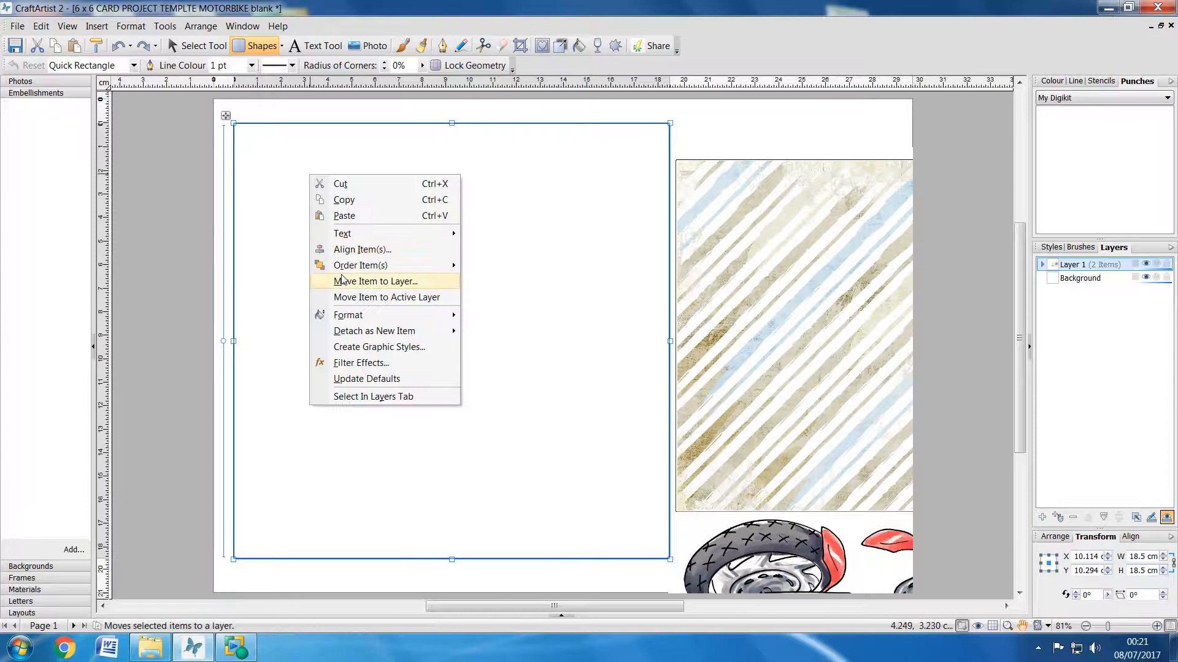
{"action": "mouse_move", "coordinate": [337, 268]}
{"action": "left_click", "coordinate": [514, 316]}
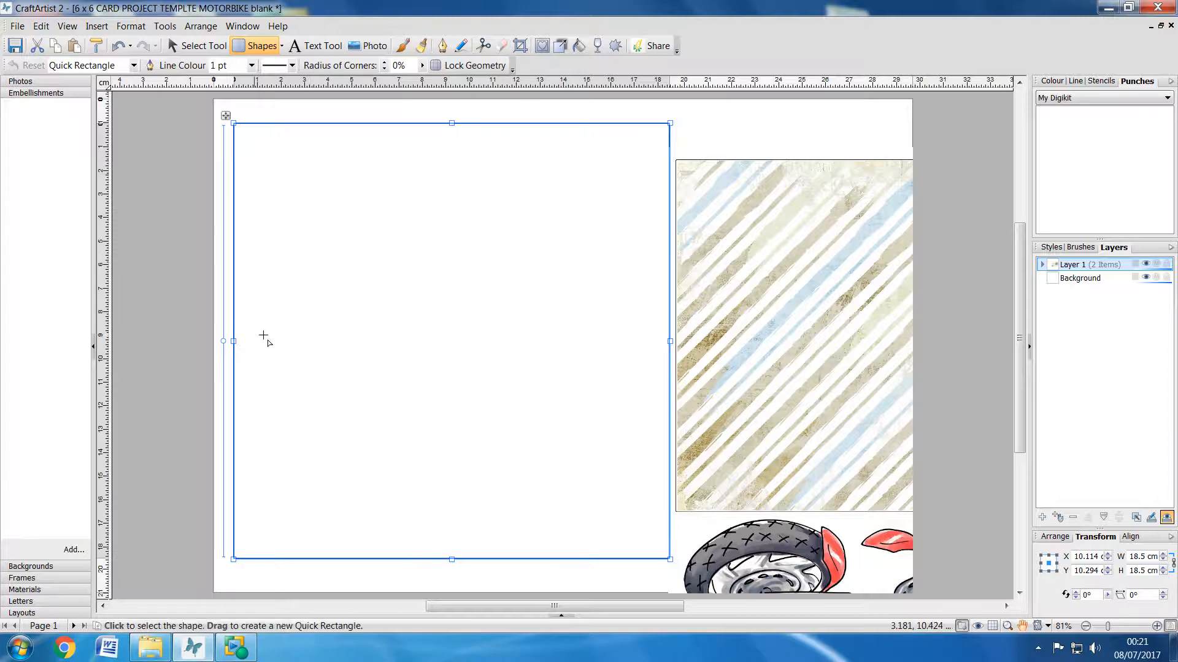
{"action": "left_click", "coordinate": [197, 45]}
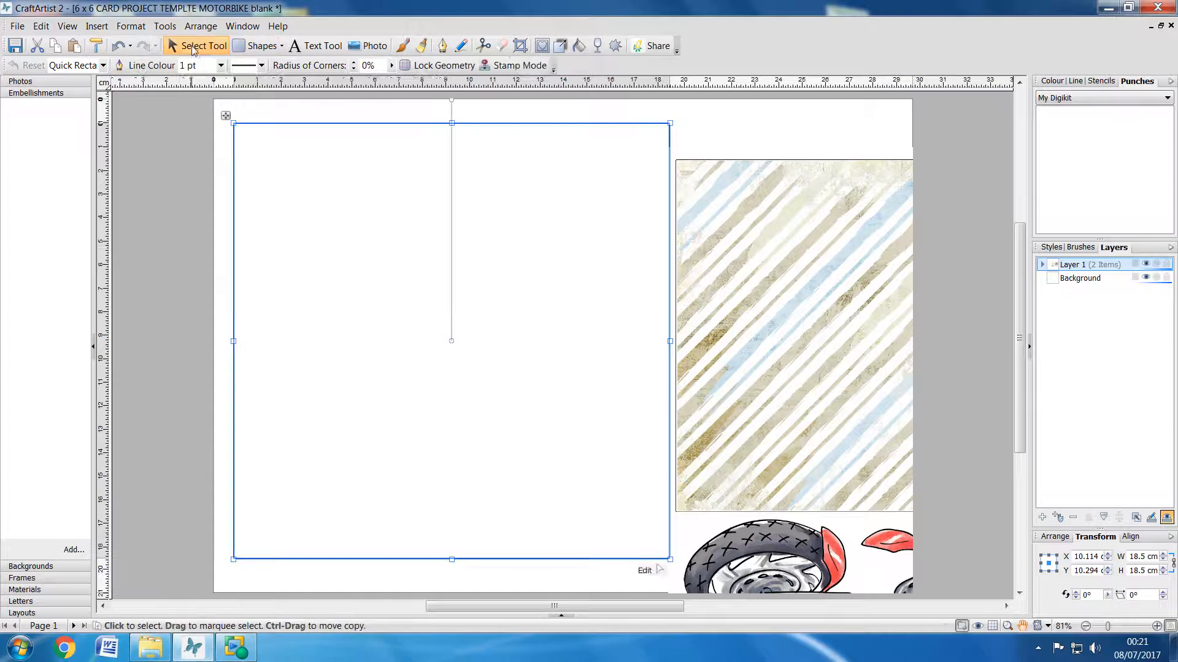
{"action": "left_click", "coordinate": [174, 139]}
Step: Enlarge the template sheet proportionally to about 36.9 × 26.1 cm, matching the striped panel to the reference square's height
{"action": "left_click", "coordinate": [786, 300]}
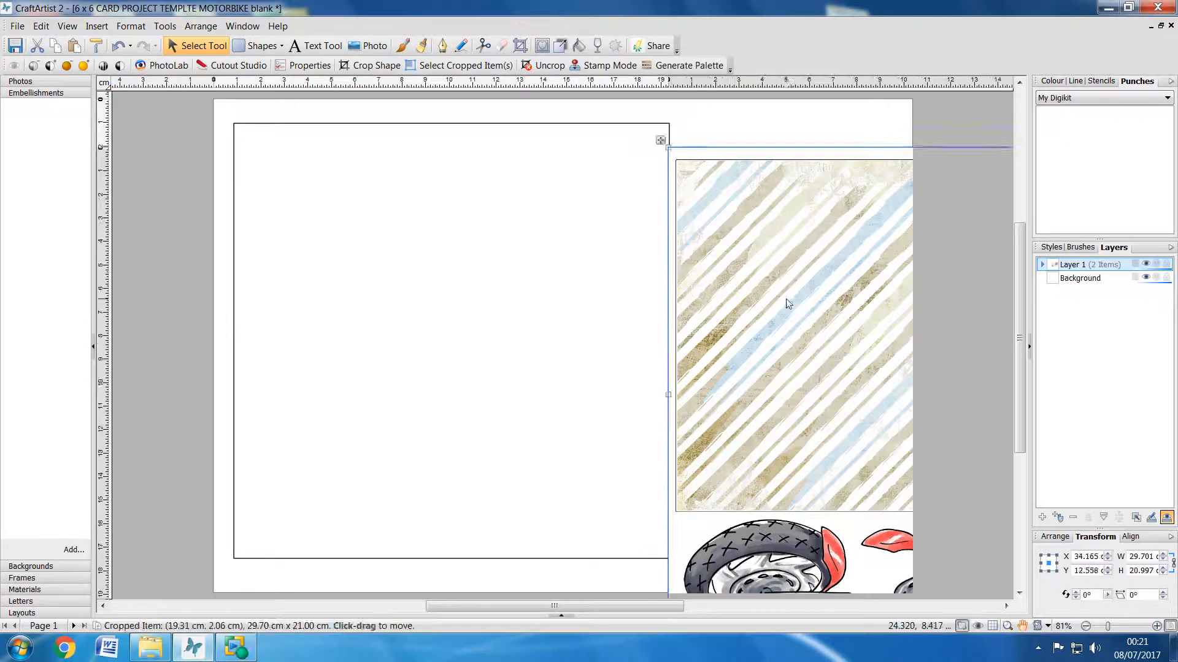
{"action": "left_click_drag", "start_coordinate": [728, 295], "coordinate": [726, 340]}
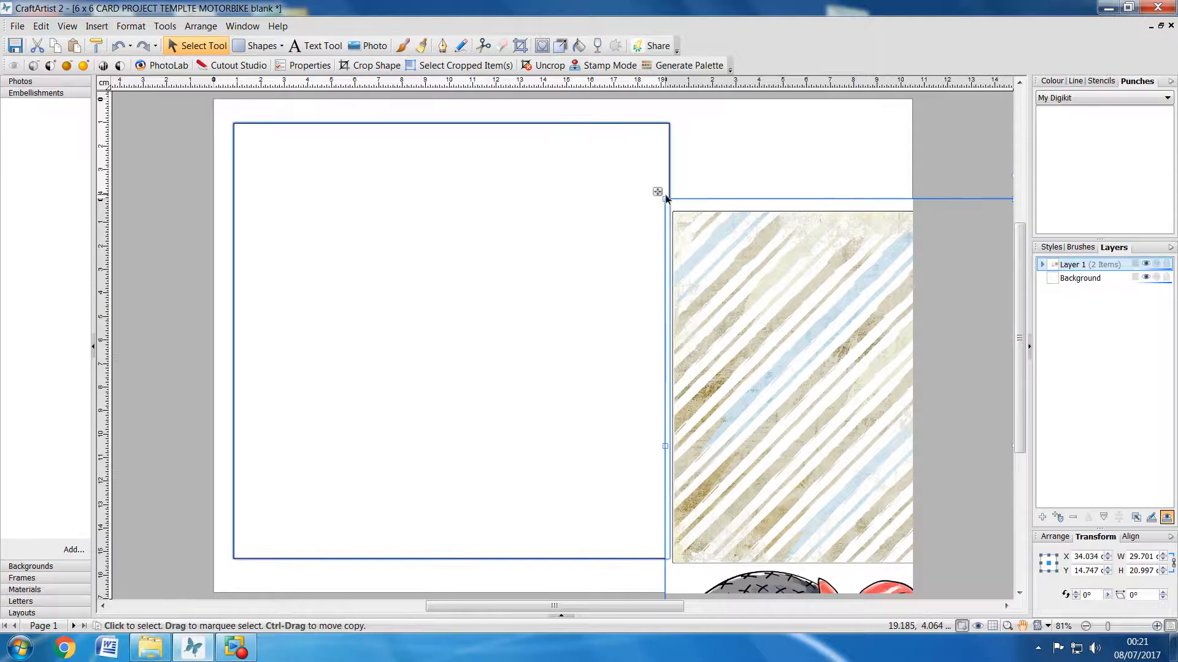
{"action": "left_click_drag", "start_coordinate": [666, 198], "coordinate": [525, 78]}
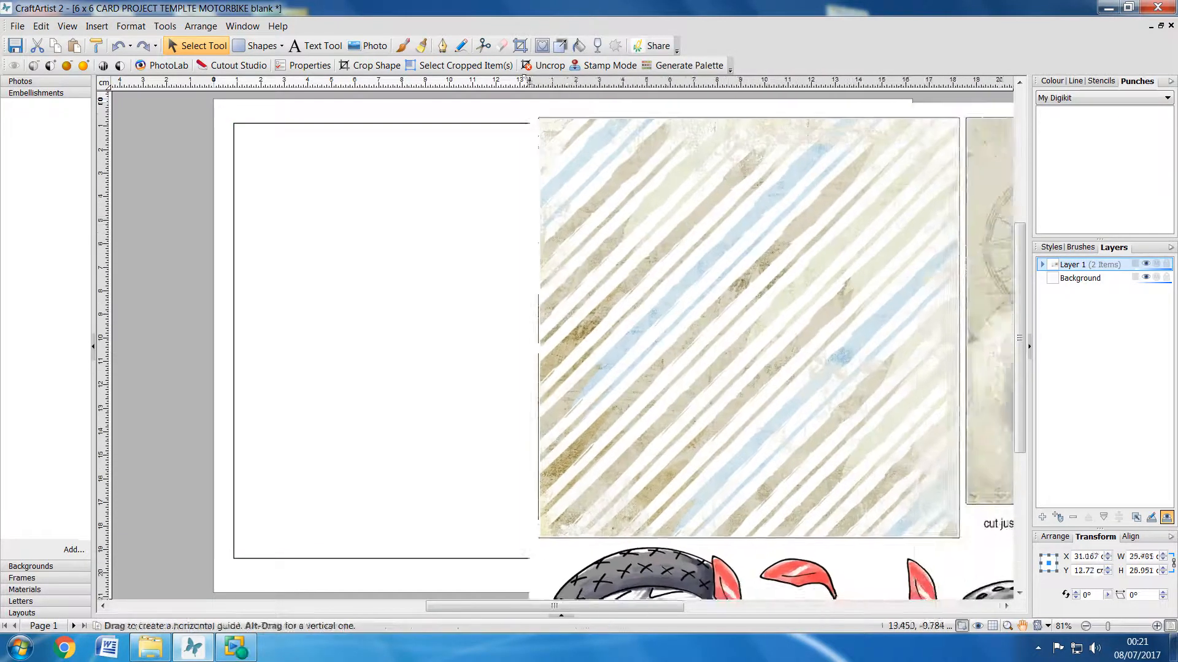
{"action": "left_click_drag", "start_coordinate": [752, 256], "coordinate": [814, 274]}
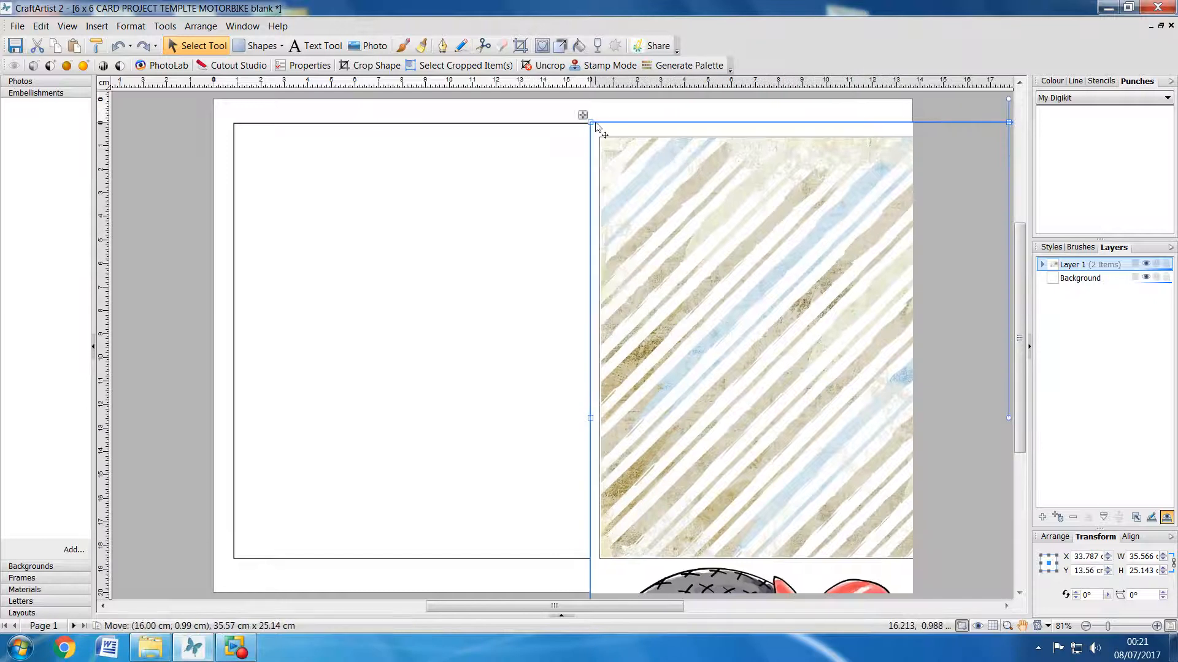
{"action": "left_click_drag", "start_coordinate": [598, 129], "coordinate": [562, 105]}
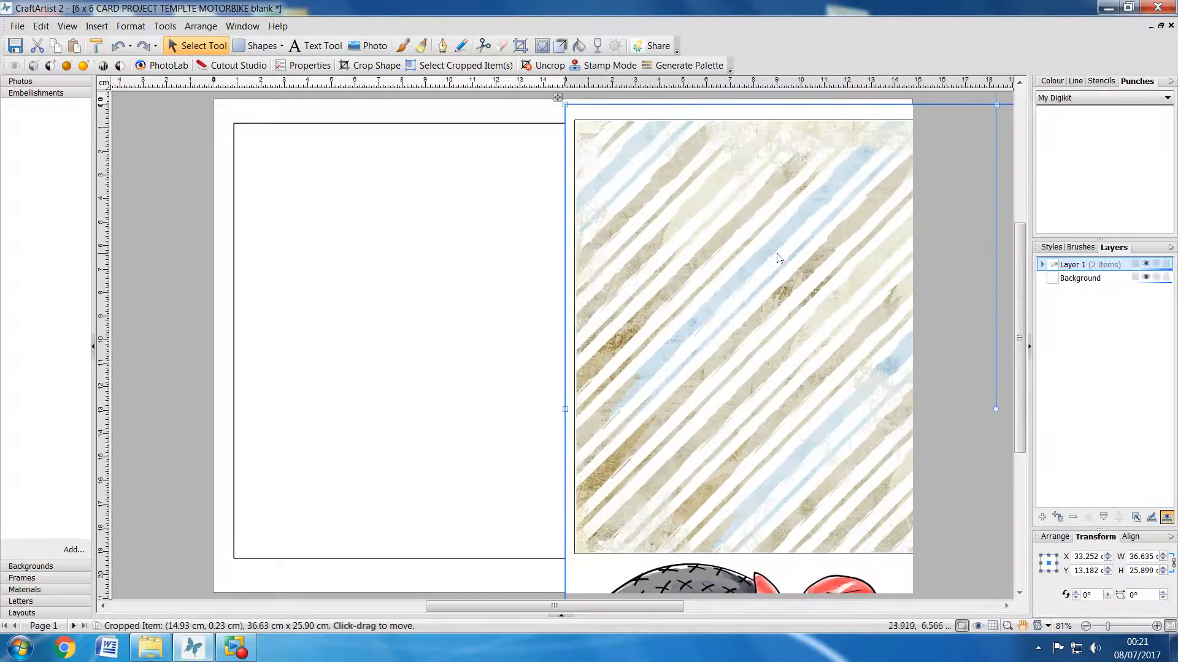
{"action": "left_click_drag", "start_coordinate": [778, 260], "coordinate": [792, 265]}
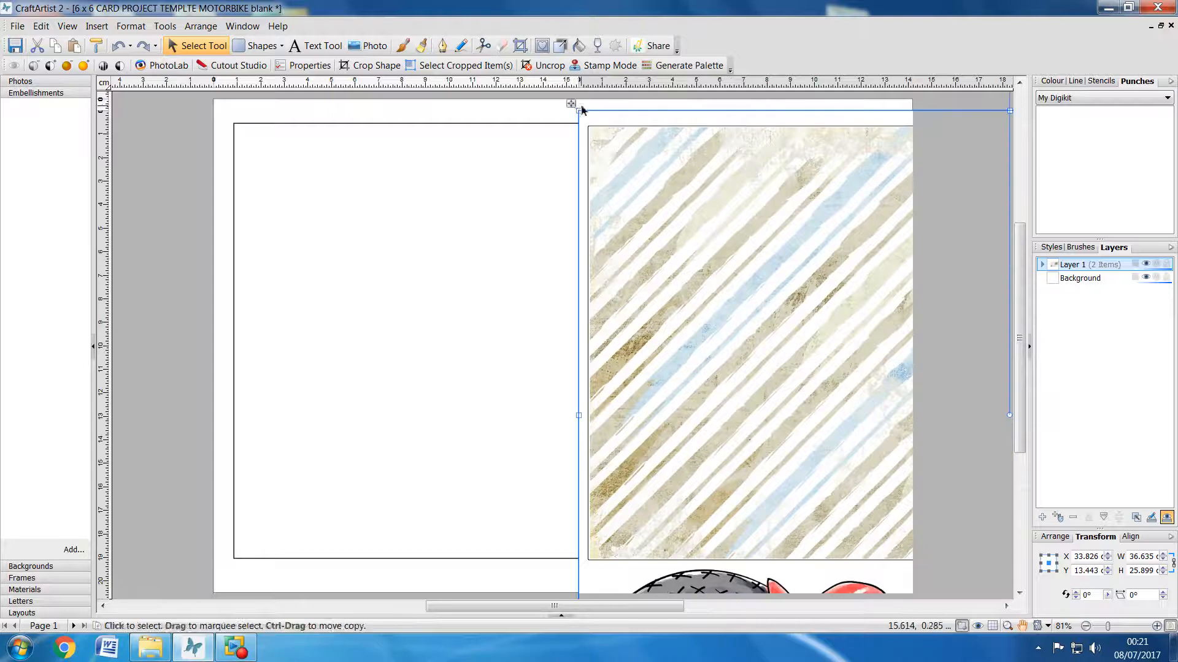
{"action": "left_click_drag", "start_coordinate": [579, 109], "coordinate": [572, 105]}
Step: Cut the 18.5 cm reference square from the page
{"action": "left_click", "coordinate": [407, 218]}
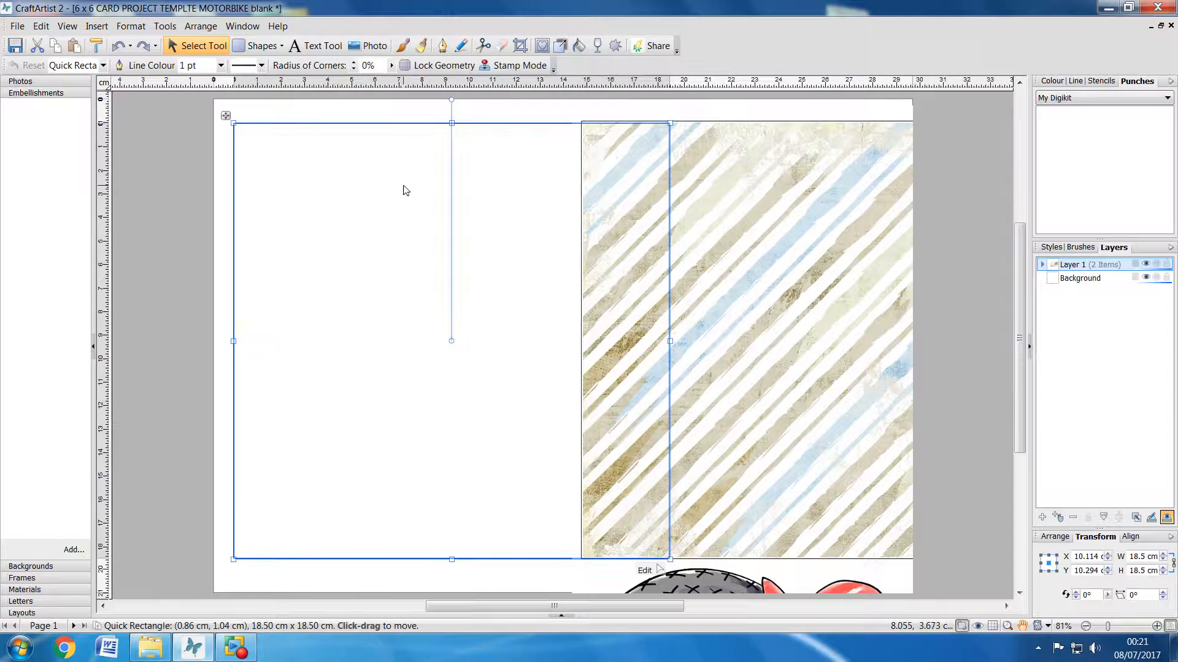
{"action": "right_click", "coordinate": [405, 190]}
{"action": "left_click", "coordinate": [447, 192]}
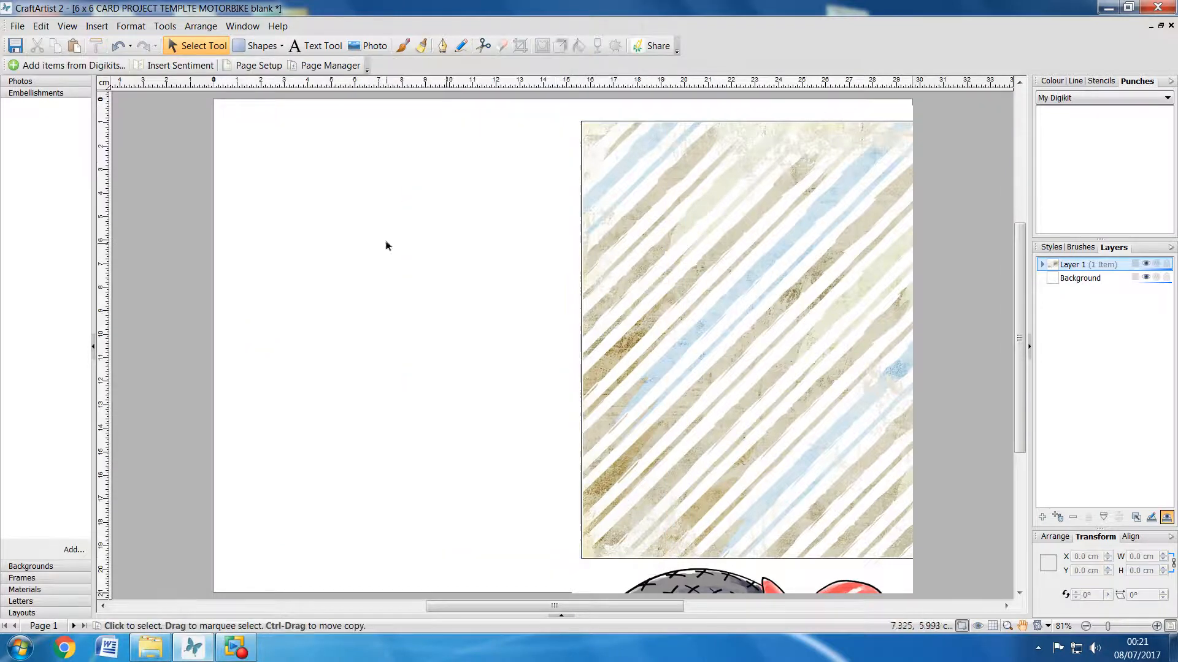
Step: Move the enlarged template sheet left onto the page, copy it to the clipboard and deselect it
{"action": "left_click", "coordinate": [764, 255]}
{"action": "left_click_drag", "start_coordinate": [813, 297], "coordinate": [426, 302]}
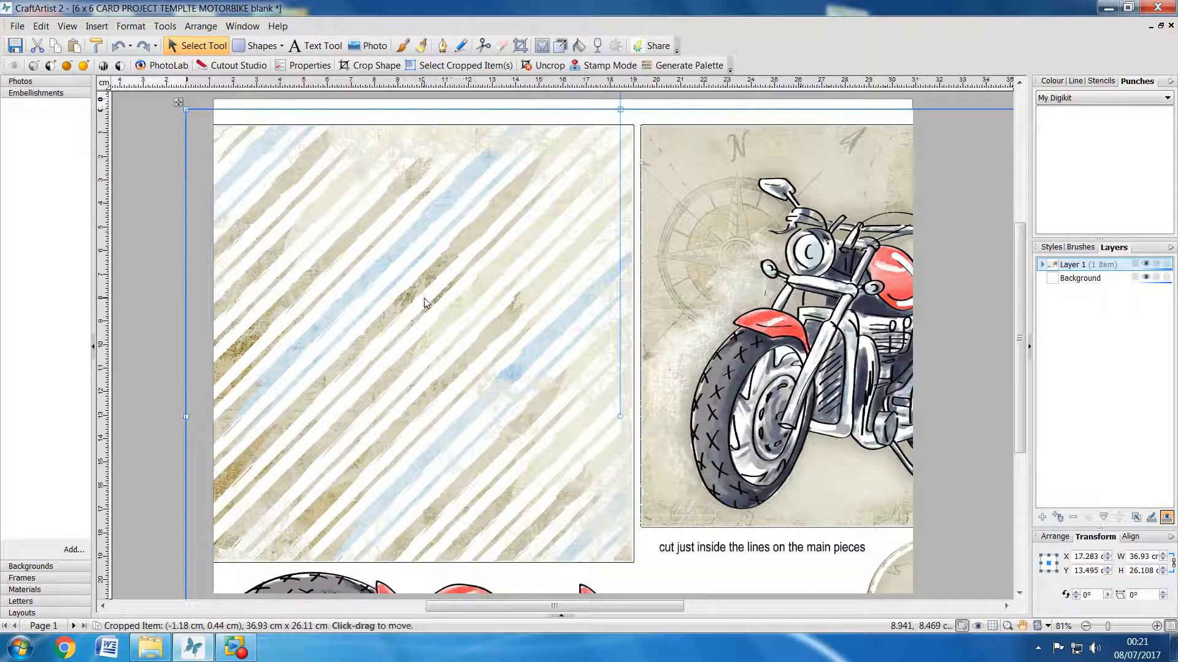
{"action": "right_click", "coordinate": [437, 226]}
{"action": "left_click", "coordinate": [480, 255]}
{"action": "left_click", "coordinate": [145, 284]}
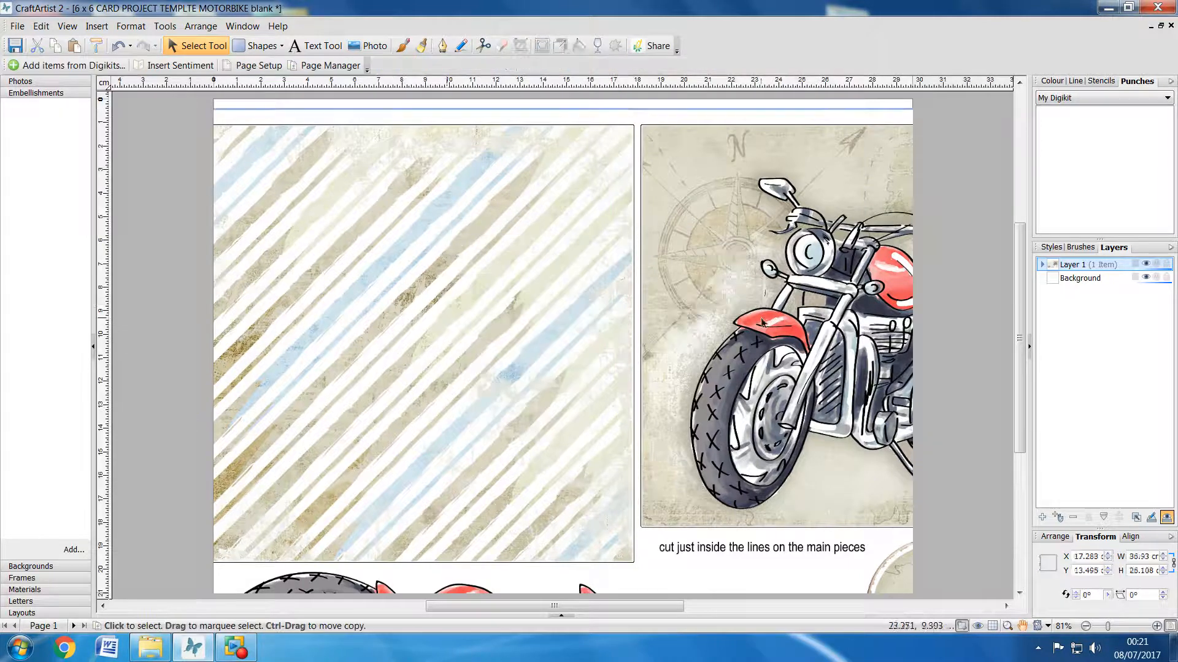
Step: Crop the template sheet's right and lower parts so only the striped panel remains, about 19.1 × 19.4 cm
{"action": "left_click_drag", "start_coordinate": [761, 320], "coordinate": [610, 323]}
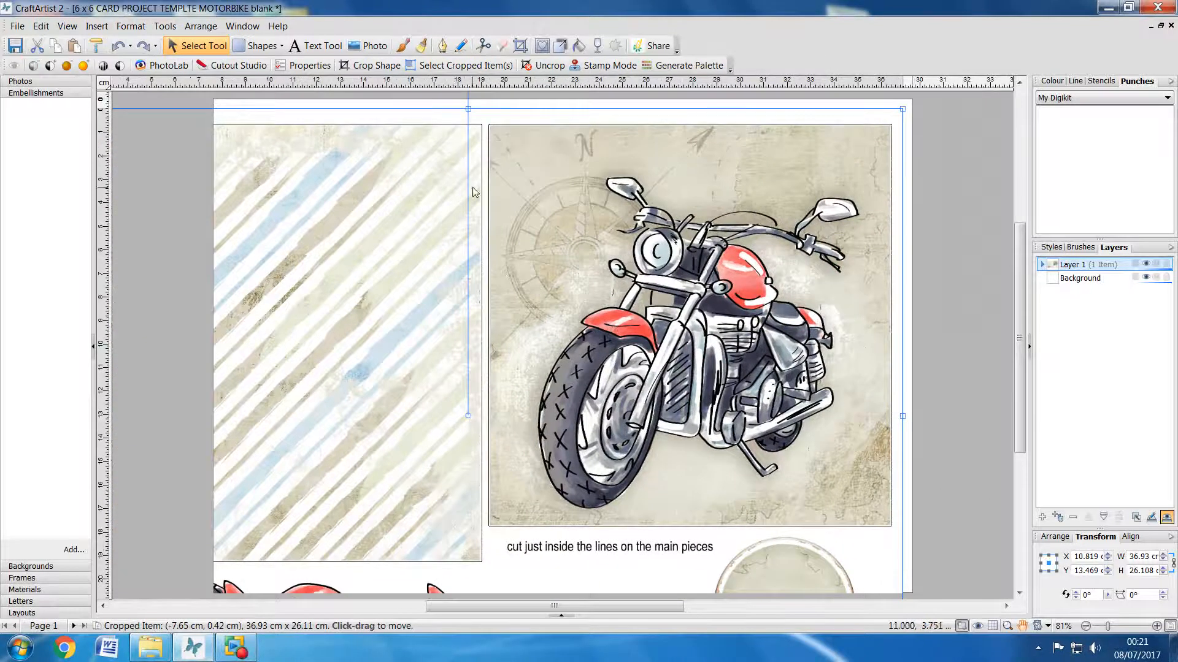
{"action": "left_click", "coordinate": [452, 66]}
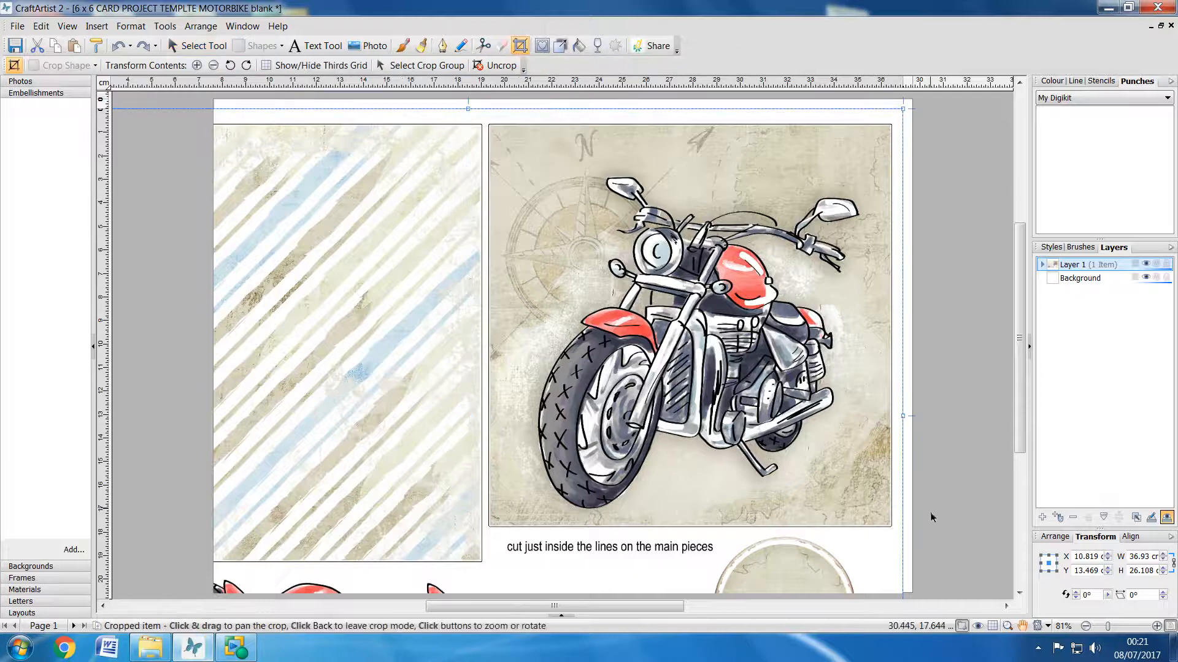
{"action": "left_click_drag", "start_coordinate": [903, 416], "coordinate": [484, 394]}
{"action": "left_click", "coordinate": [946, 330]}
{"action": "left_click_drag", "start_coordinate": [257, 468], "coordinate": [593, 285]}
{"action": "left_click", "coordinate": [519, 46]}
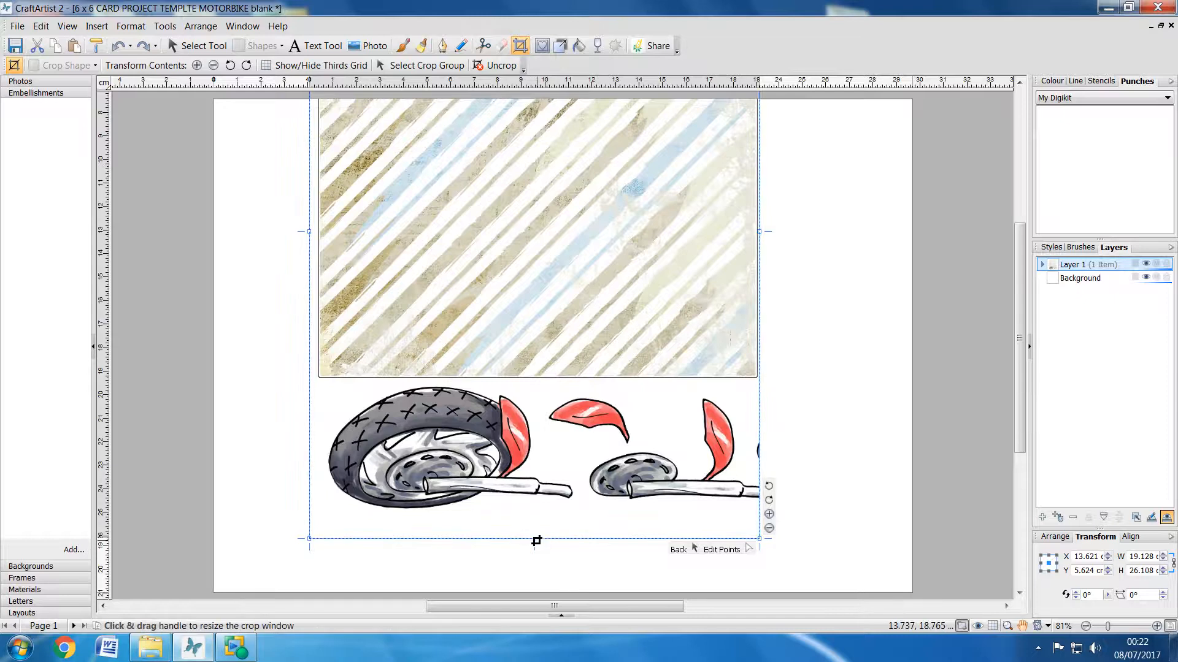
{"action": "left_click_drag", "start_coordinate": [537, 540], "coordinate": [529, 384]}
{"action": "left_click", "coordinate": [977, 415]}
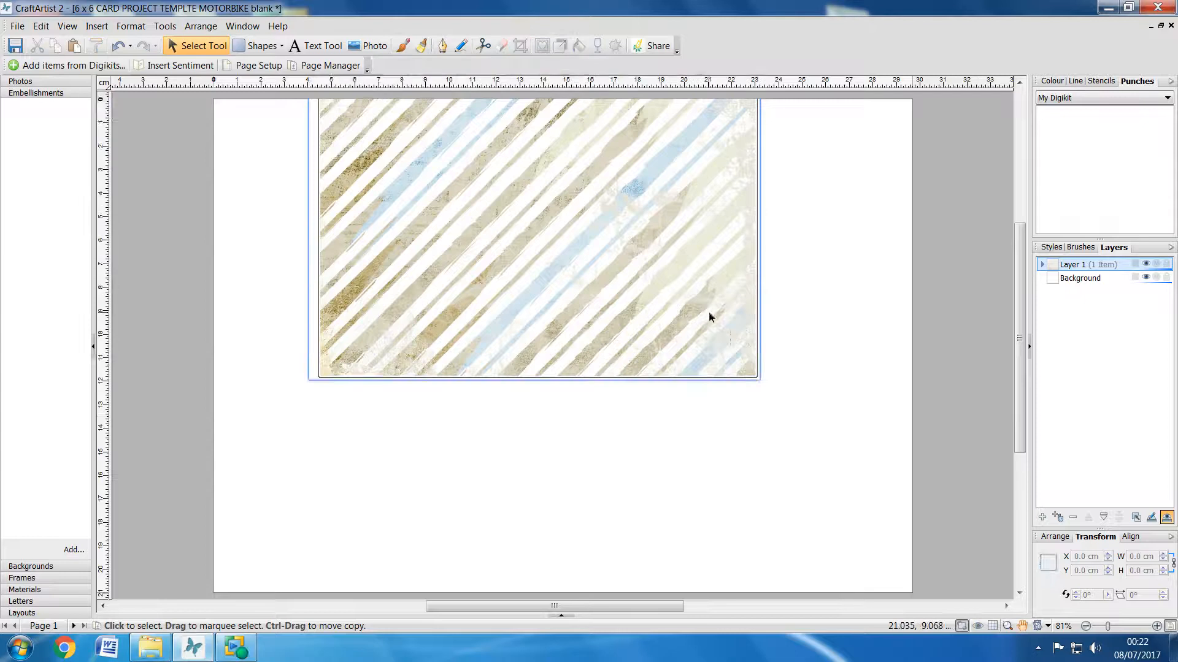
Step: Move the cropped striped panel off the page's left side and paste the copied full template sheet
{"action": "left_click_drag", "start_coordinate": [715, 344], "coordinate": [161, 428]}
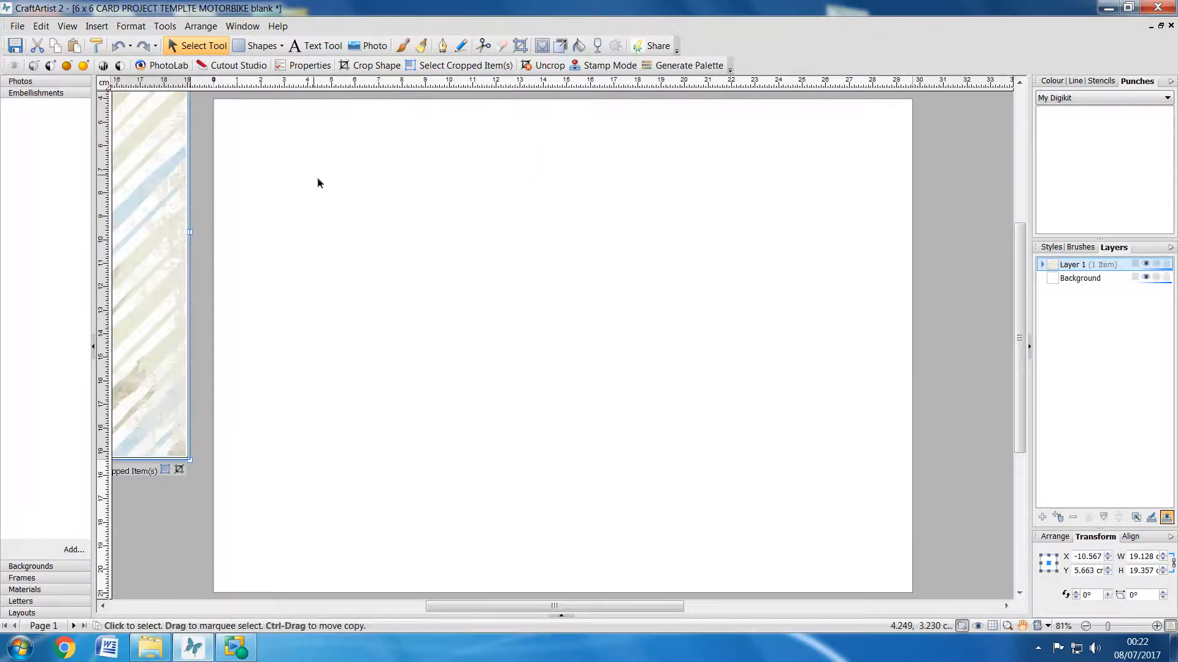
{"action": "right_click", "coordinate": [295, 161]}
{"action": "left_click", "coordinate": [332, 255]}
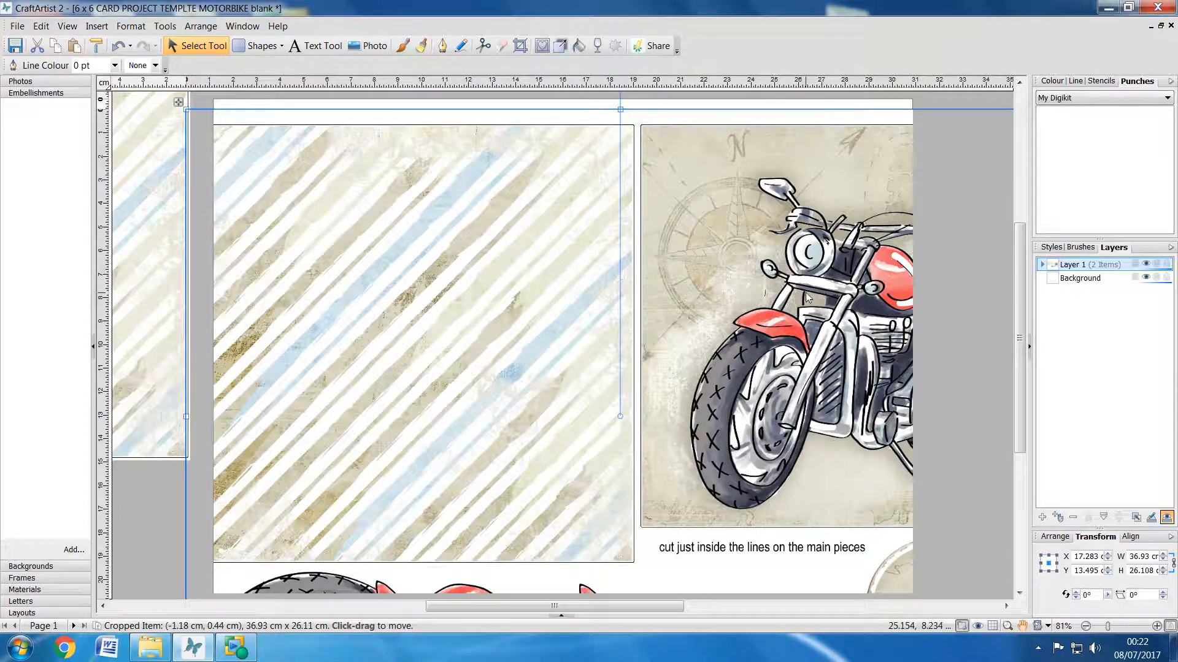
Step: Crop the striped panel off the pasted sheet's left side, leaving the motorbike section about 17.7 cm wide
{"action": "left_click_drag", "start_coordinate": [291, 438], "coordinate": [337, 435]}
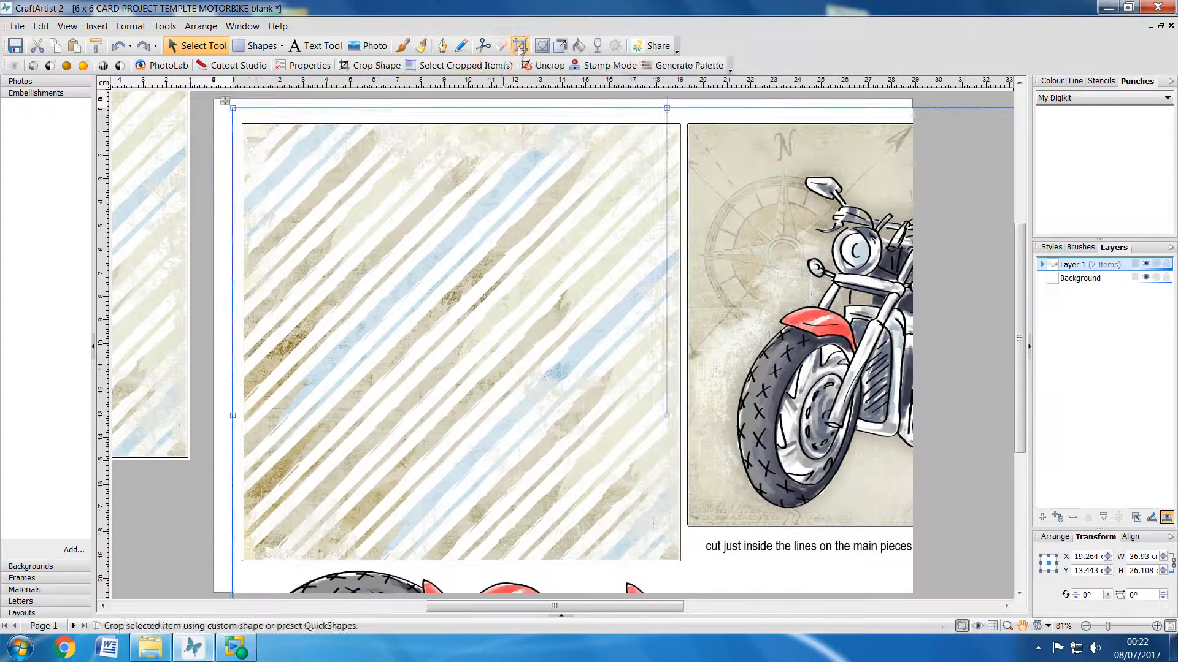
{"action": "left_click", "coordinate": [519, 46]}
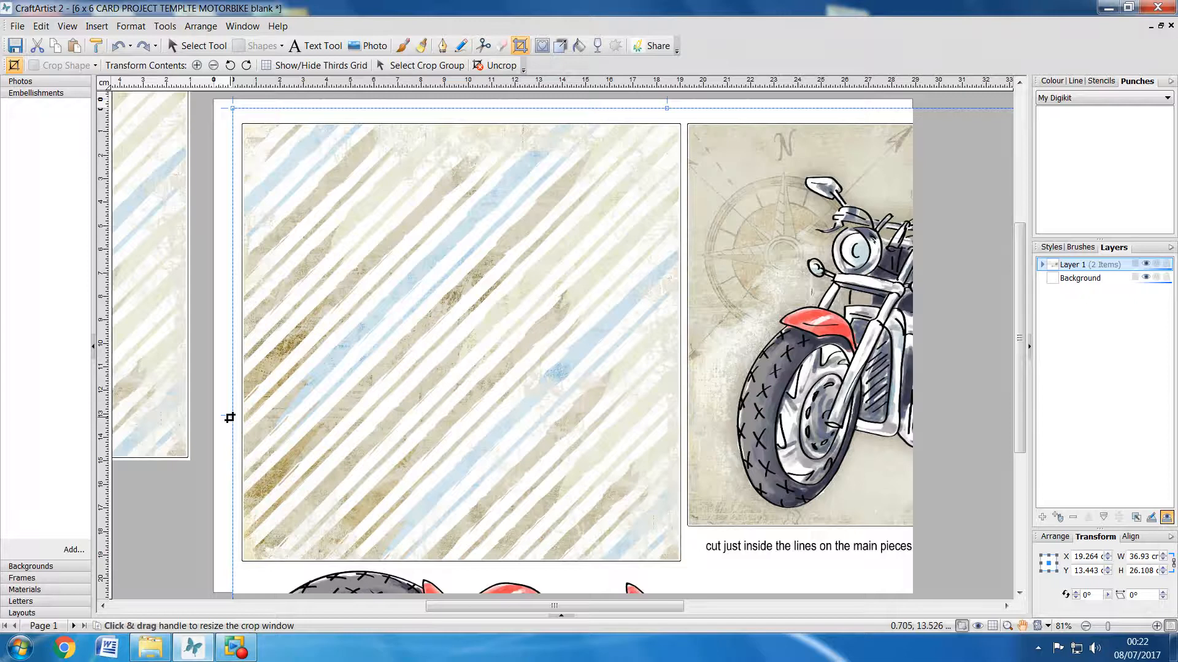
{"action": "left_click_drag", "start_coordinate": [230, 418], "coordinate": [683, 417]}
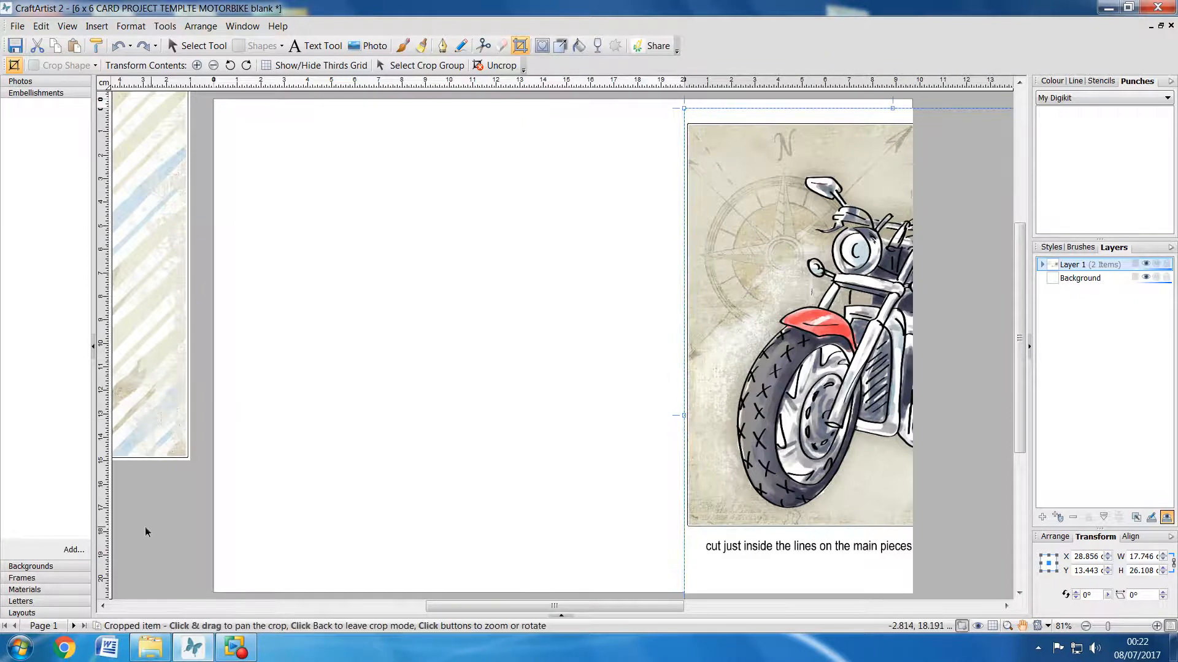
{"action": "left_click", "coordinate": [146, 531]}
Step: Move the motorbike section left onto the page and crop off everything below the motorbike panel
{"action": "left_click_drag", "start_coordinate": [796, 513], "coordinate": [511, 361]}
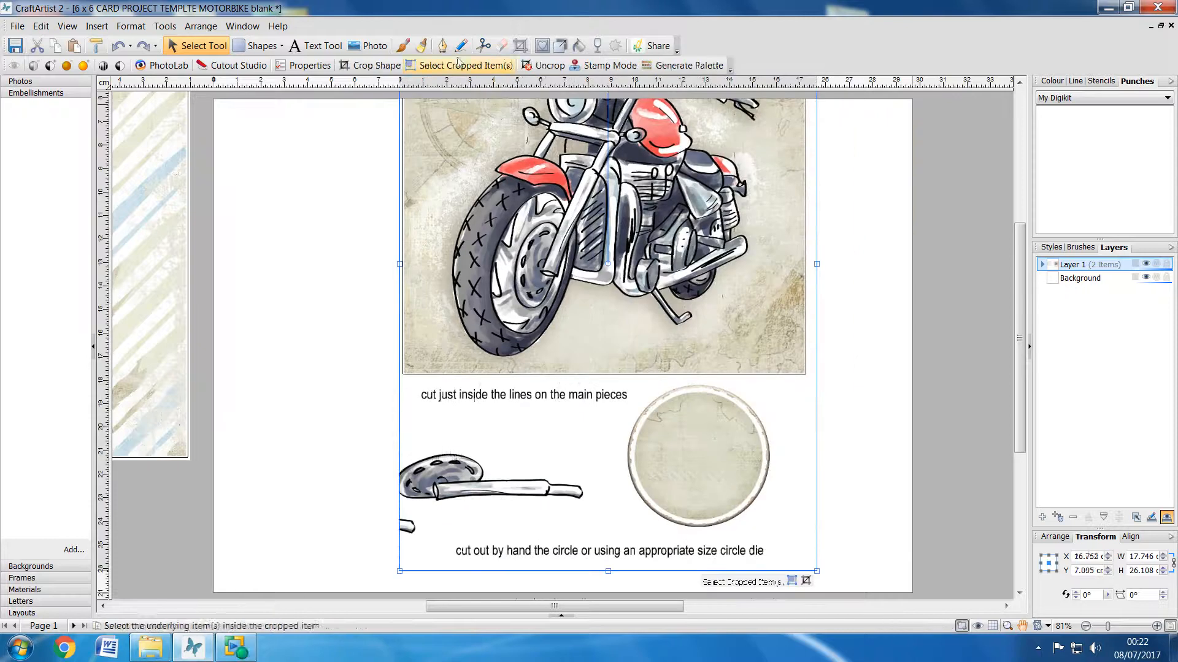
{"action": "left_click", "coordinate": [519, 46]}
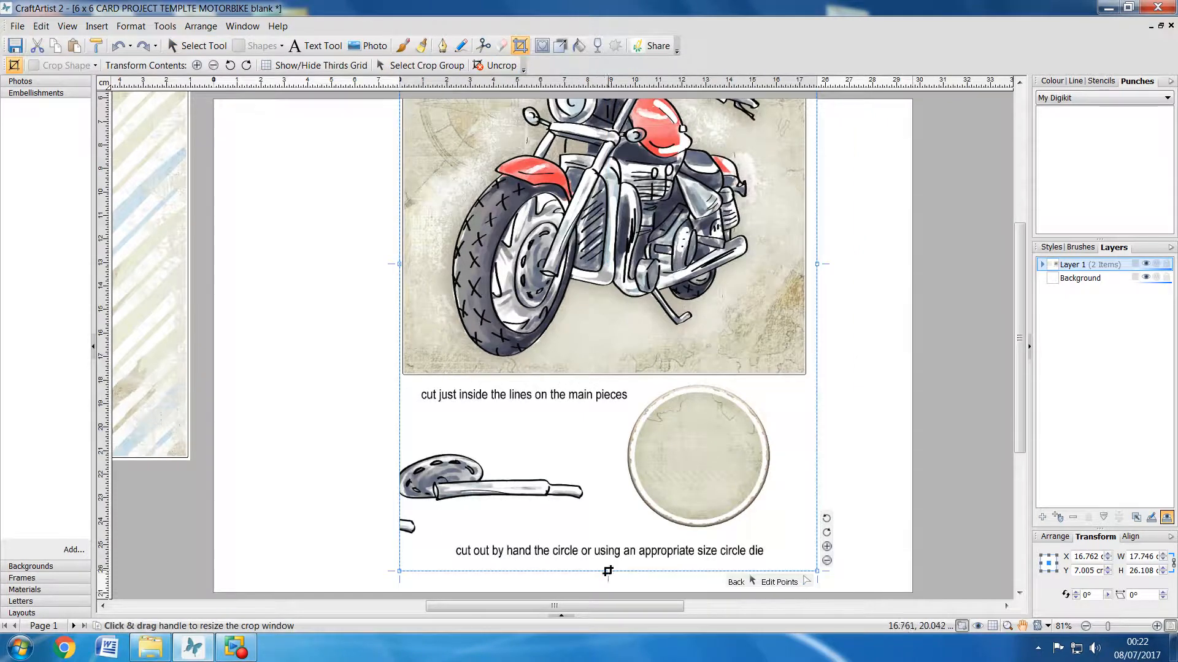
{"action": "left_click_drag", "start_coordinate": [608, 571], "coordinate": [600, 379]}
{"action": "left_click", "coordinate": [163, 546]}
Step: Move the cropped motorbike panel off the page's right side and paste another copy of the full template sheet
{"action": "left_click_drag", "start_coordinate": [453, 322], "coordinate": [990, 418]}
{"action": "left_click", "coordinate": [370, 197]}
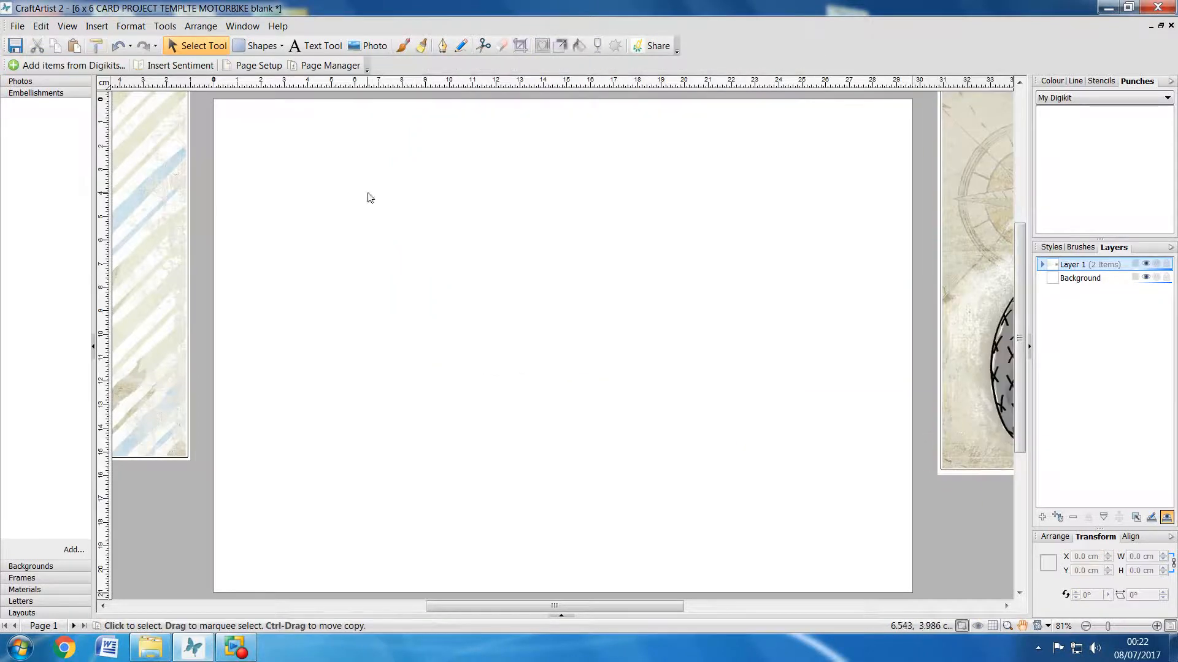
{"action": "right_click", "coordinate": [359, 163]}
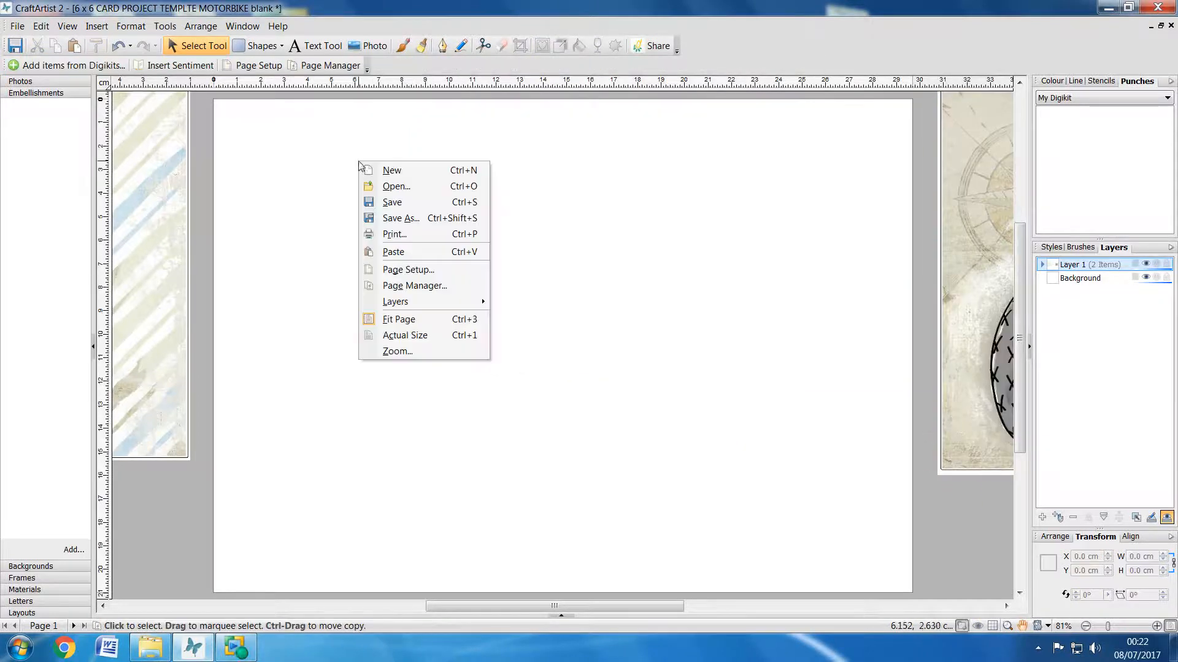
{"action": "left_click", "coordinate": [393, 252]}
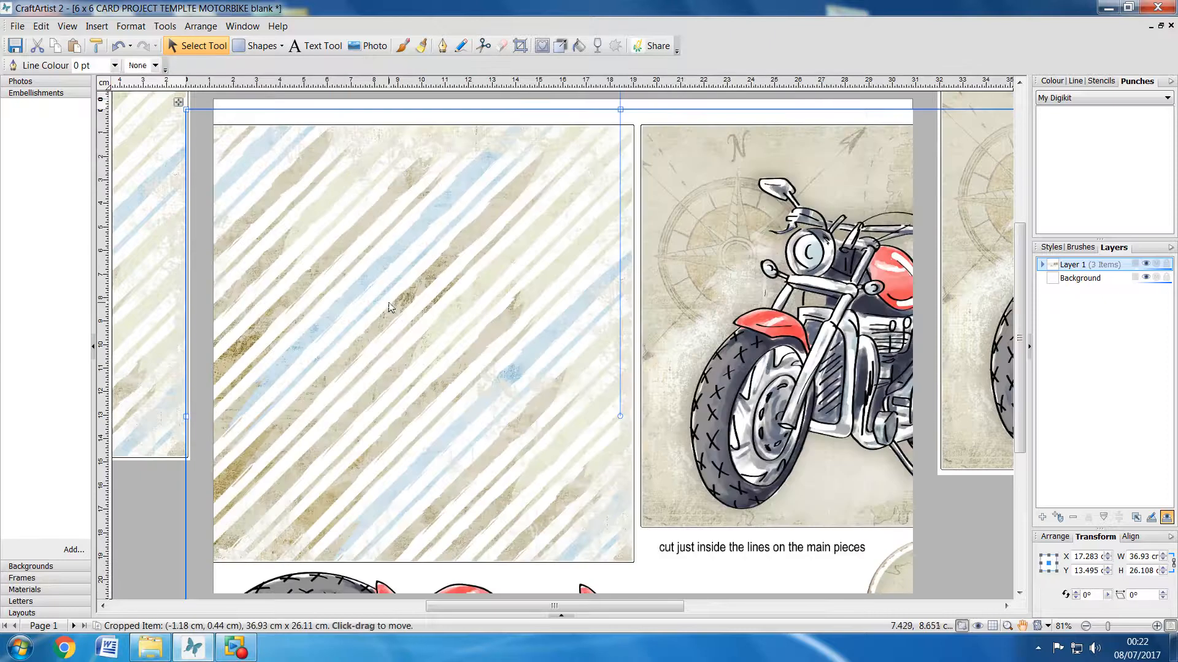
Step: Crop the two large panels off the top of the pasted sheet, leaving a strip about 8.2 cm high
{"action": "left_click", "coordinate": [520, 46]}
{"action": "left_click_drag", "start_coordinate": [621, 109], "coordinate": [613, 531]}
{"action": "left_click", "coordinate": [148, 534]}
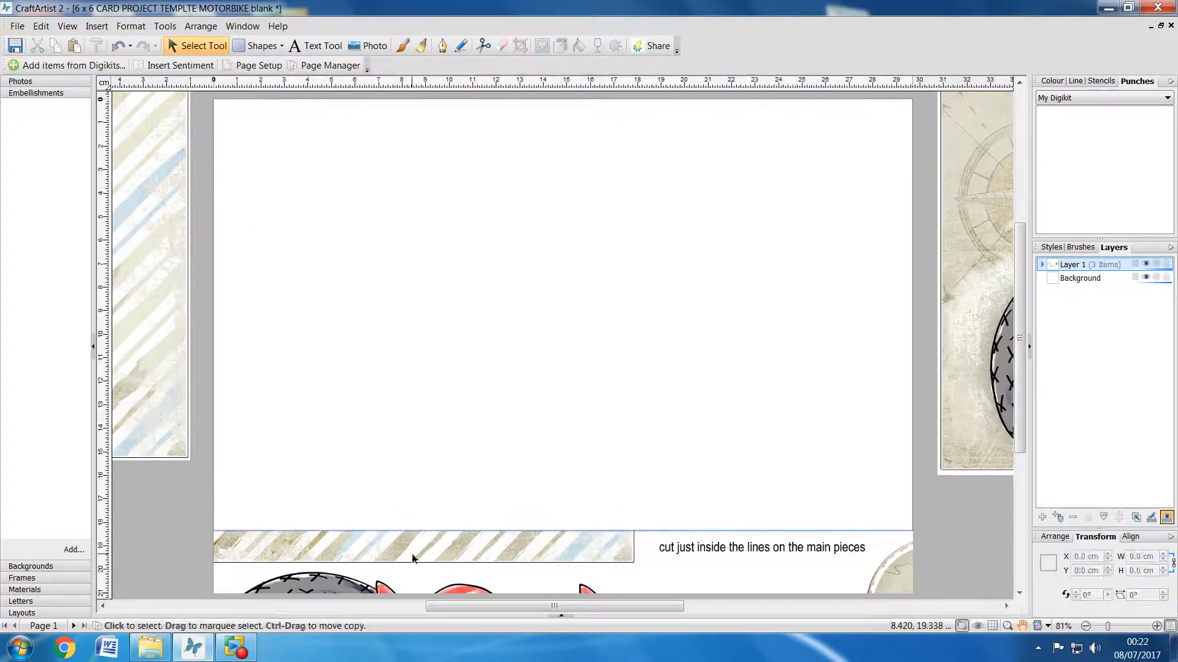
Step: Move the small-parts strip up the page, copy it to the clipboard and deselect it
{"action": "left_click_drag", "start_coordinate": [433, 559], "coordinate": [453, 194]}
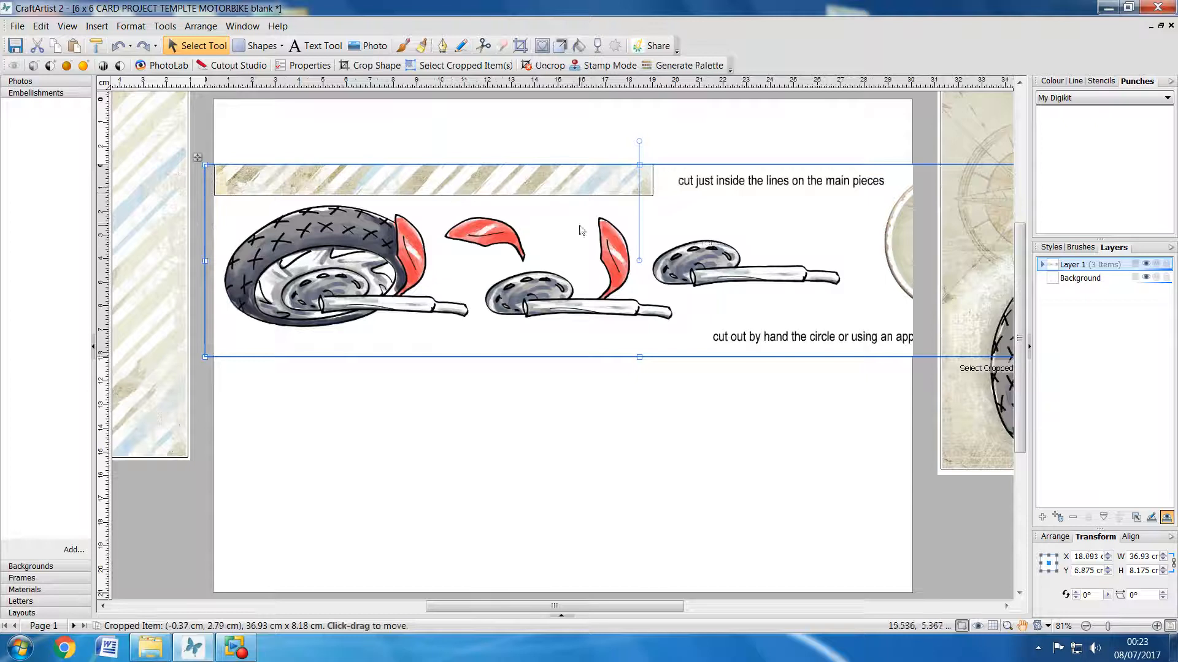
{"action": "right_click", "coordinate": [517, 190]}
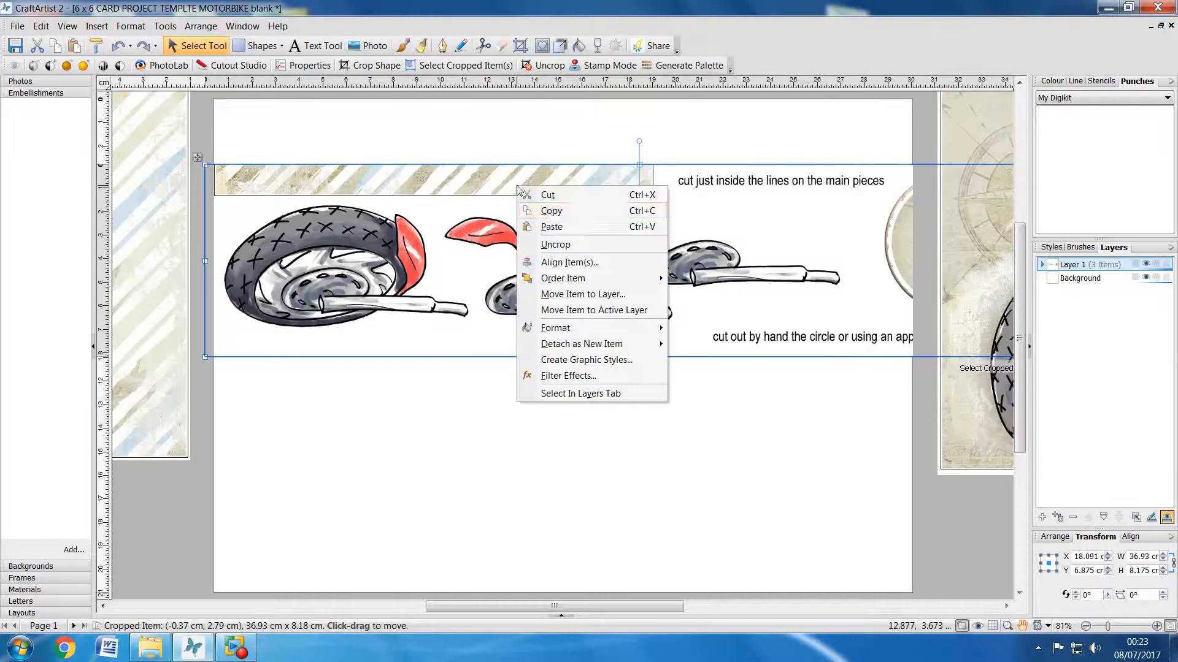
{"action": "left_click", "coordinate": [543, 209]}
{"action": "left_click", "coordinate": [543, 448]}
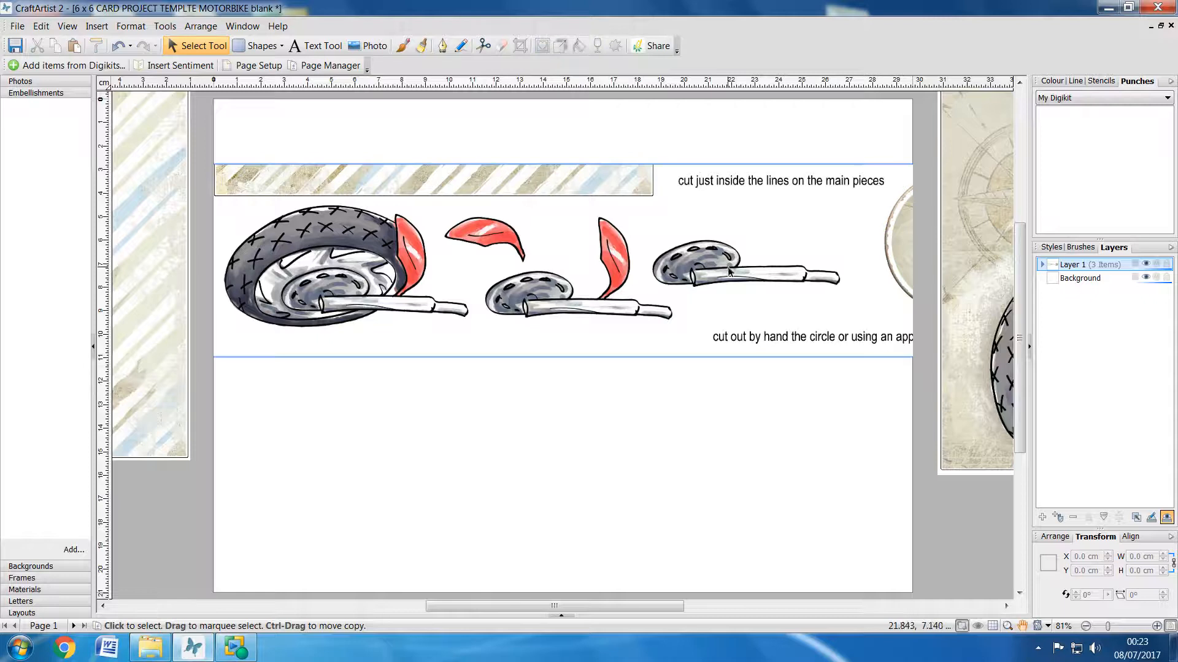
Step: Move the strip left and crop its right part, leaving the large wheel section about 11.4 cm wide
{"action": "left_click_drag", "start_coordinate": [728, 277], "coordinate": [642, 279]}
{"action": "left_click_drag", "start_coordinate": [553, 297], "coordinate": [554, 297]}
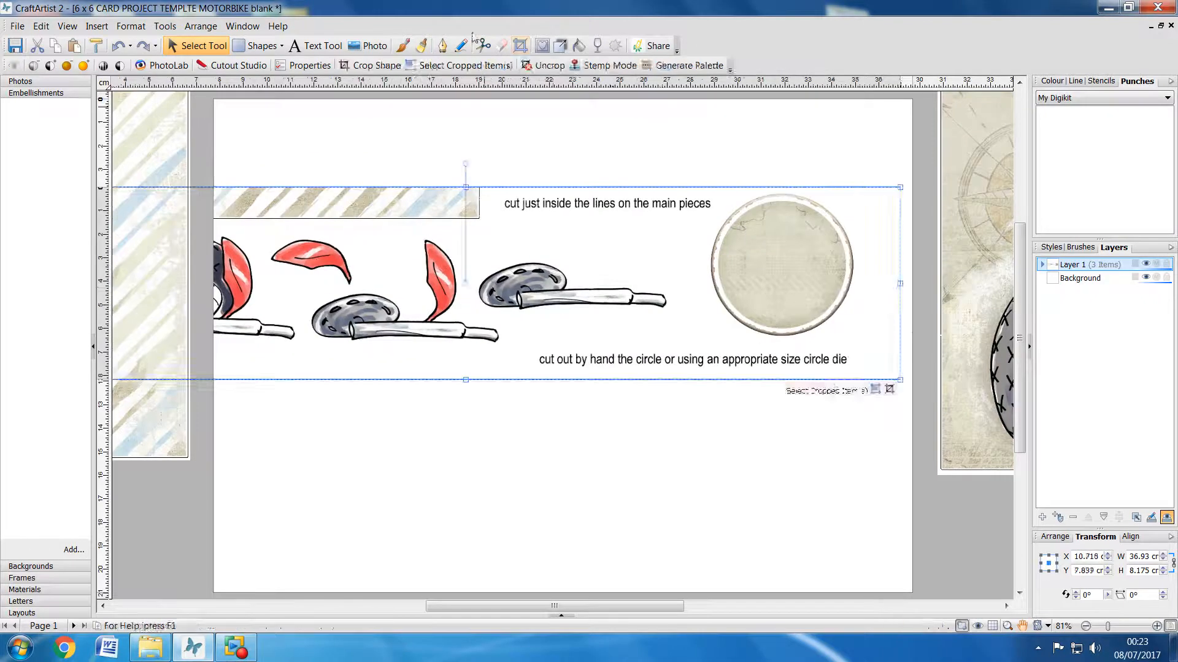
{"action": "left_click", "coordinate": [520, 46]}
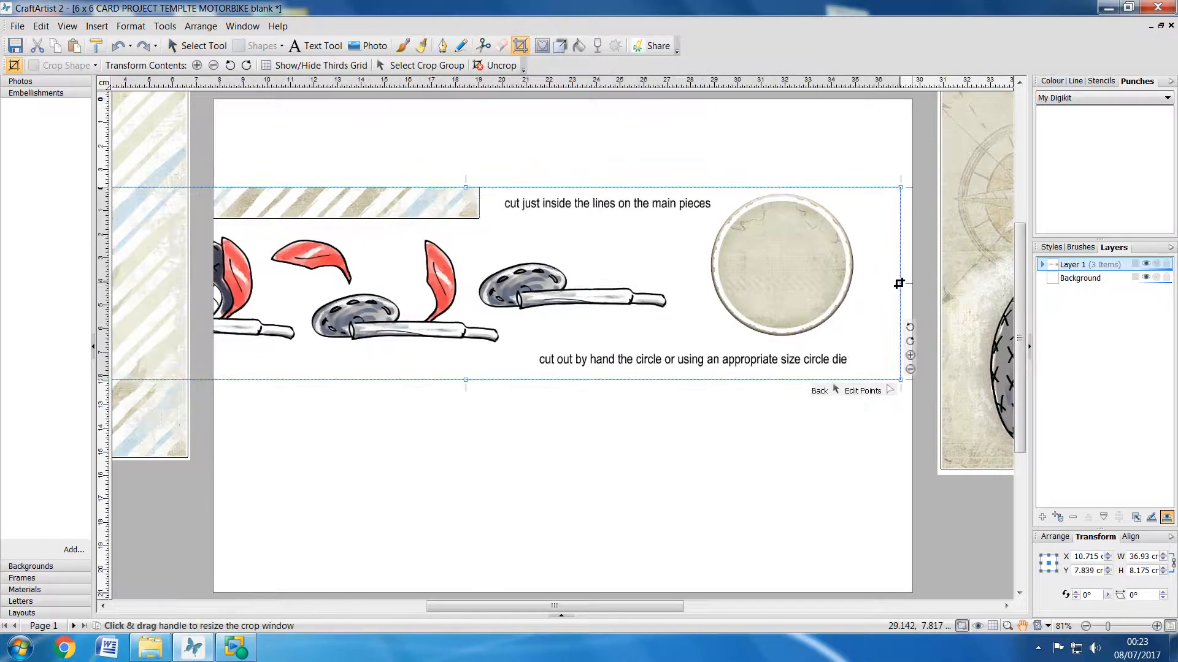
{"action": "left_click_drag", "start_coordinate": [901, 283], "coordinate": [300, 254]}
{"action": "left_click", "coordinate": [307, 341]}
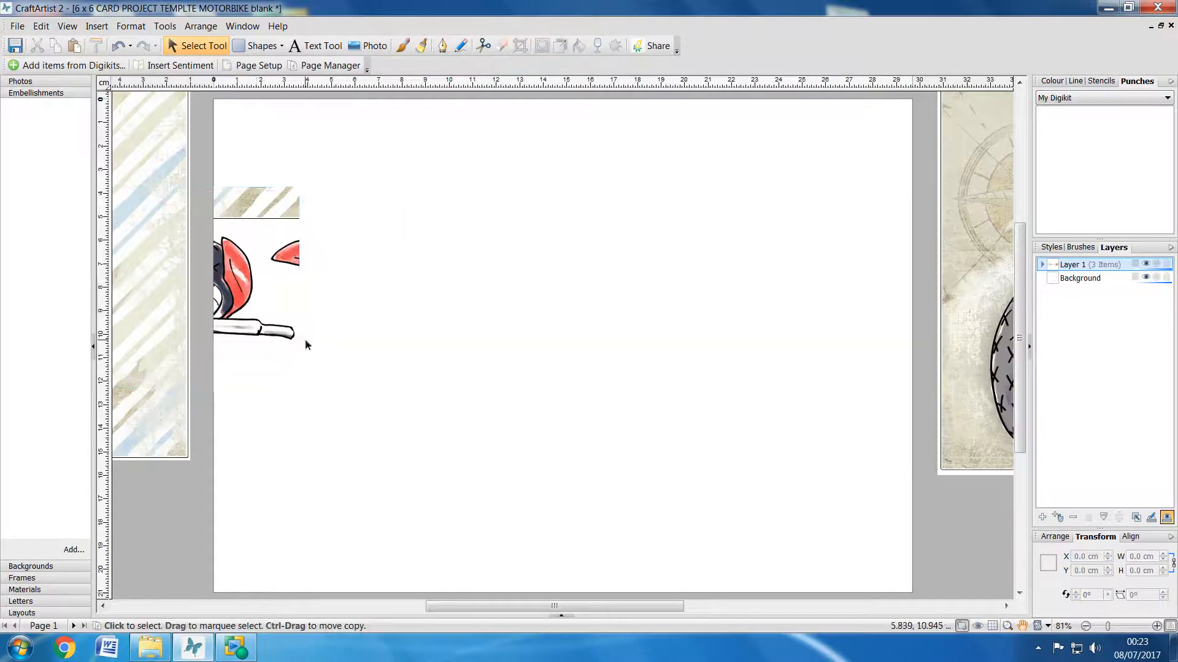
Step: Move the wheel section to the page's middle and crop its top, bottom and left edges closely around the wheel
{"action": "left_click_drag", "start_coordinate": [241, 287], "coordinate": [595, 287]}
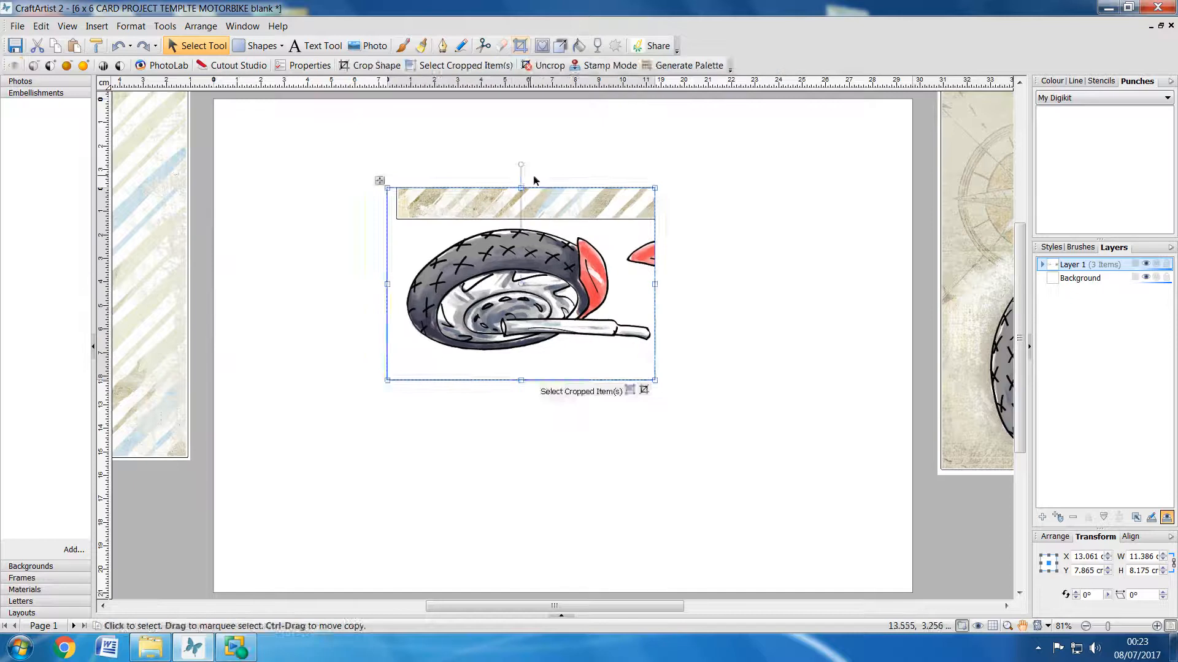
{"action": "left_click", "coordinate": [520, 46]}
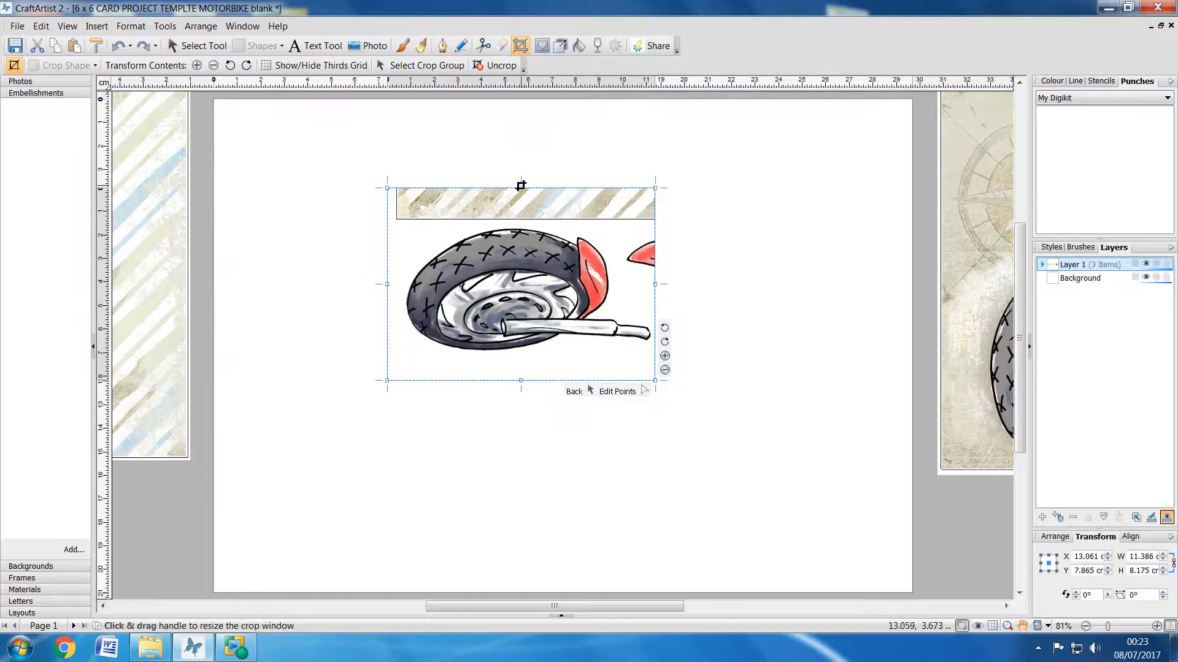
{"action": "left_click_drag", "start_coordinate": [521, 187], "coordinate": [519, 223]}
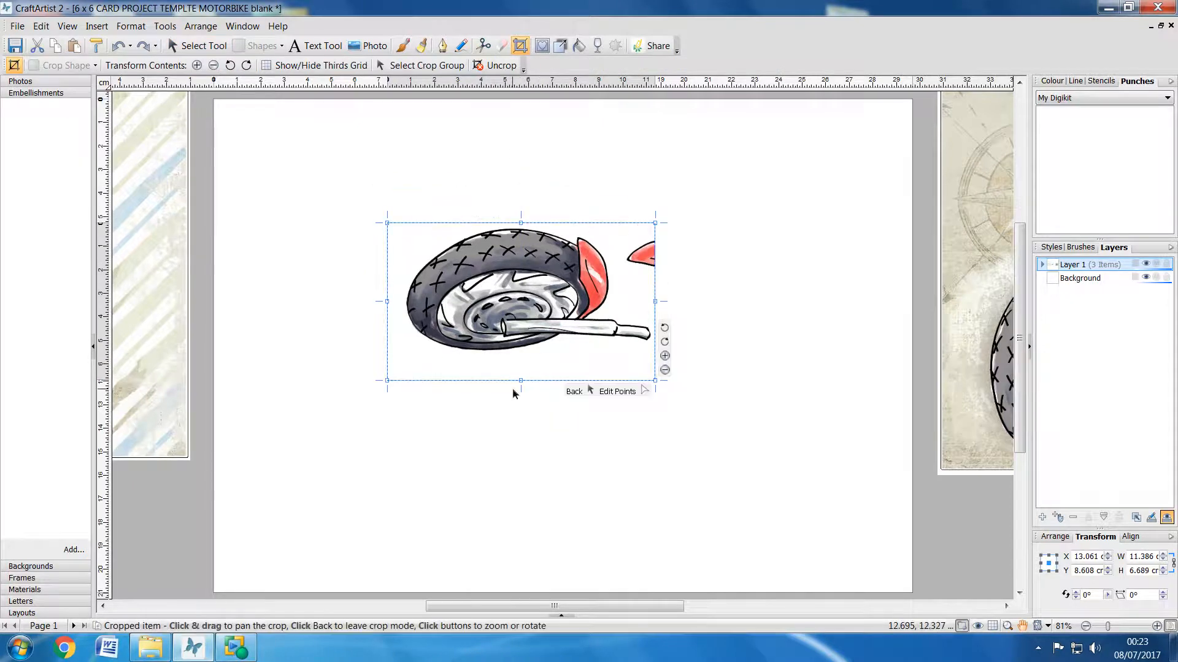
{"action": "left_click_drag", "start_coordinate": [518, 381], "coordinate": [520, 359]}
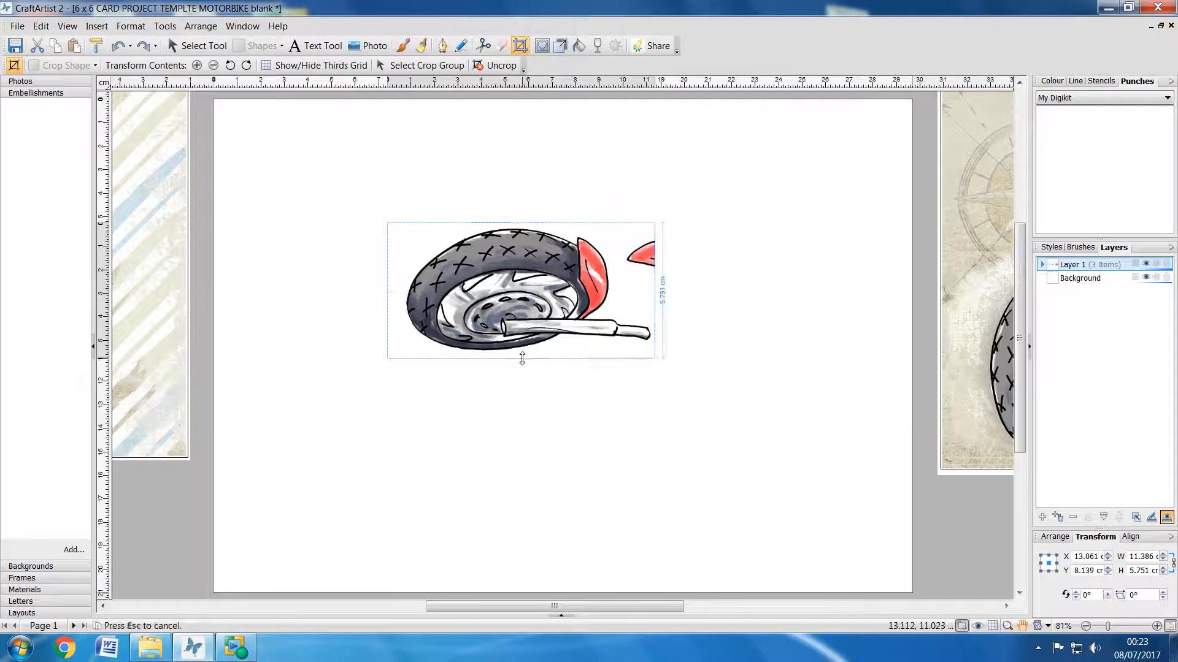
{"action": "left_click_drag", "start_coordinate": [387, 294], "coordinate": [403, 295]}
{"action": "left_click", "coordinate": [417, 366]}
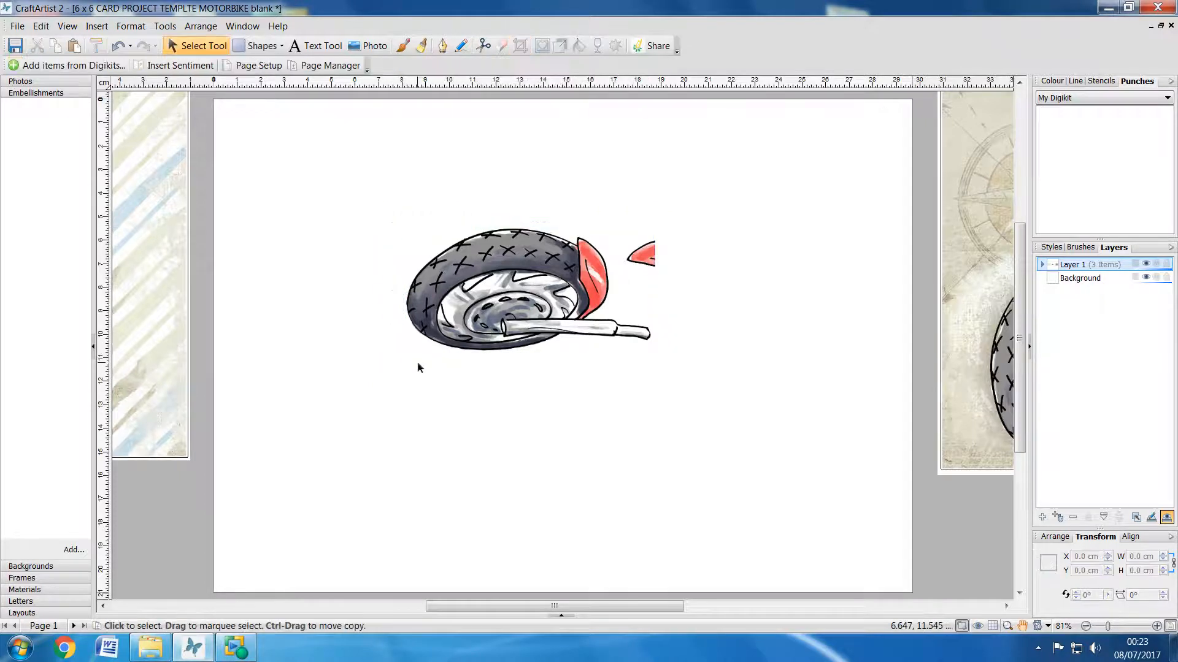
Step: Move the cropped wheel off the page's left side and paste the copied small-parts strip
{"action": "left_click_drag", "start_coordinate": [514, 309], "coordinate": [277, 294]}
{"action": "left_click", "coordinate": [616, 244]}
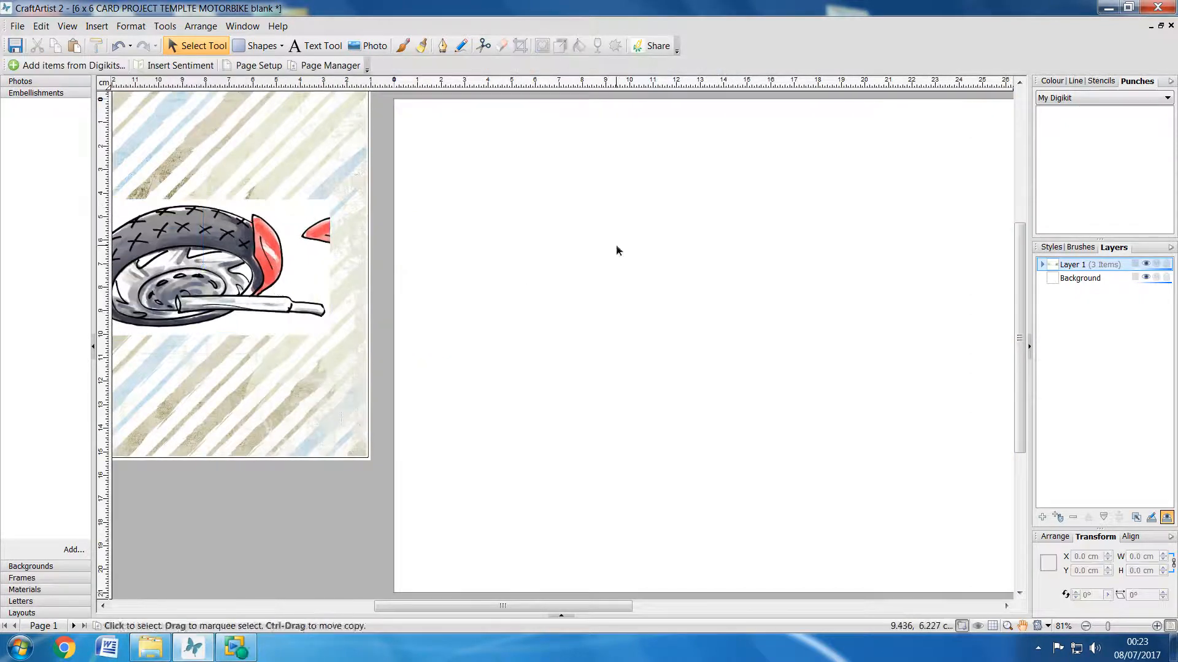
{"action": "right_click", "coordinate": [615, 244]}
{"action": "left_click", "coordinate": [650, 336]}
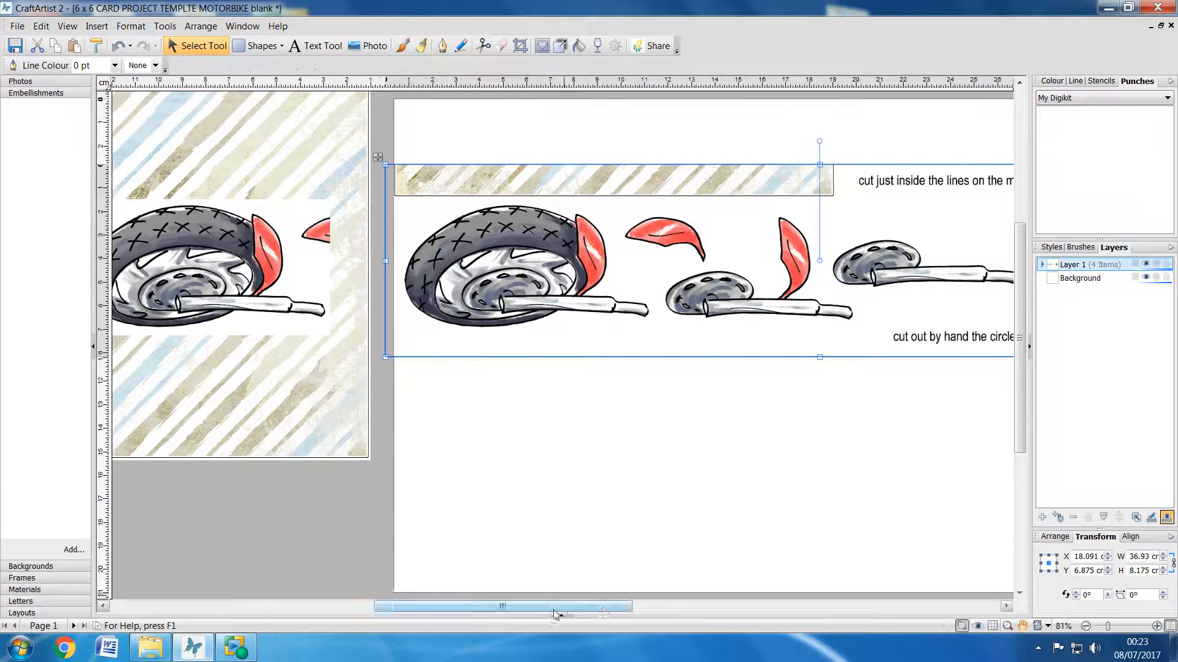
Step: Crop the large wheel off the pasted strip's left side, leaving the strip about 27 cm wide
{"action": "left_click_drag", "start_coordinate": [555, 611], "coordinate": [625, 610]}
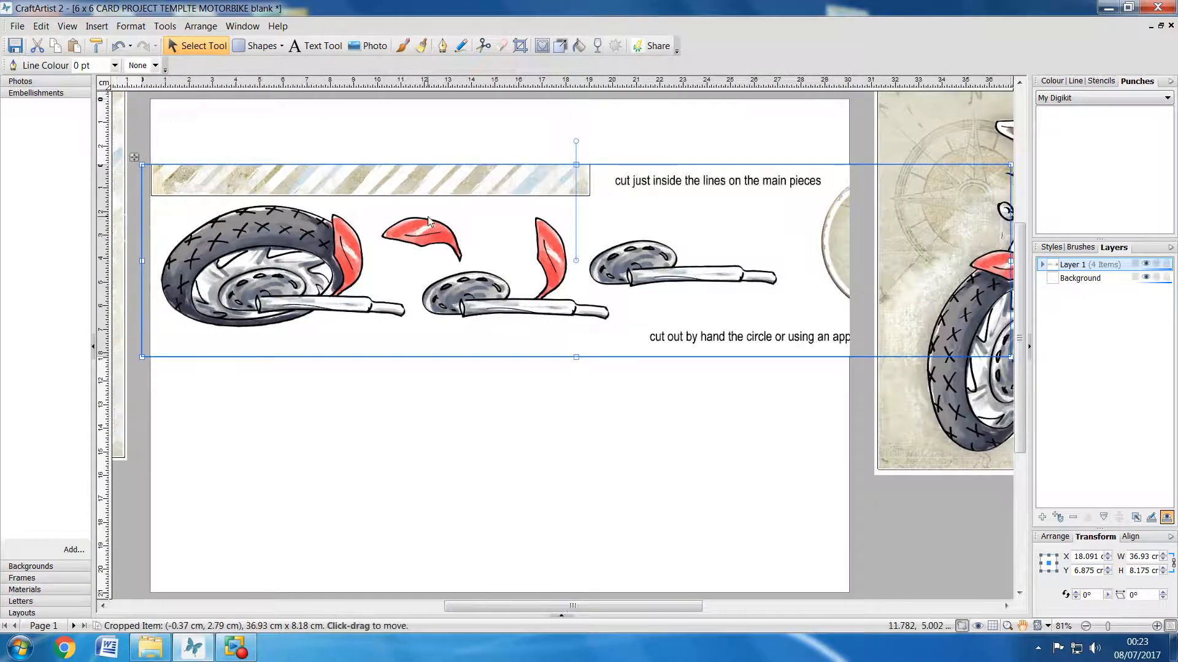
{"action": "left_click", "coordinate": [520, 45]}
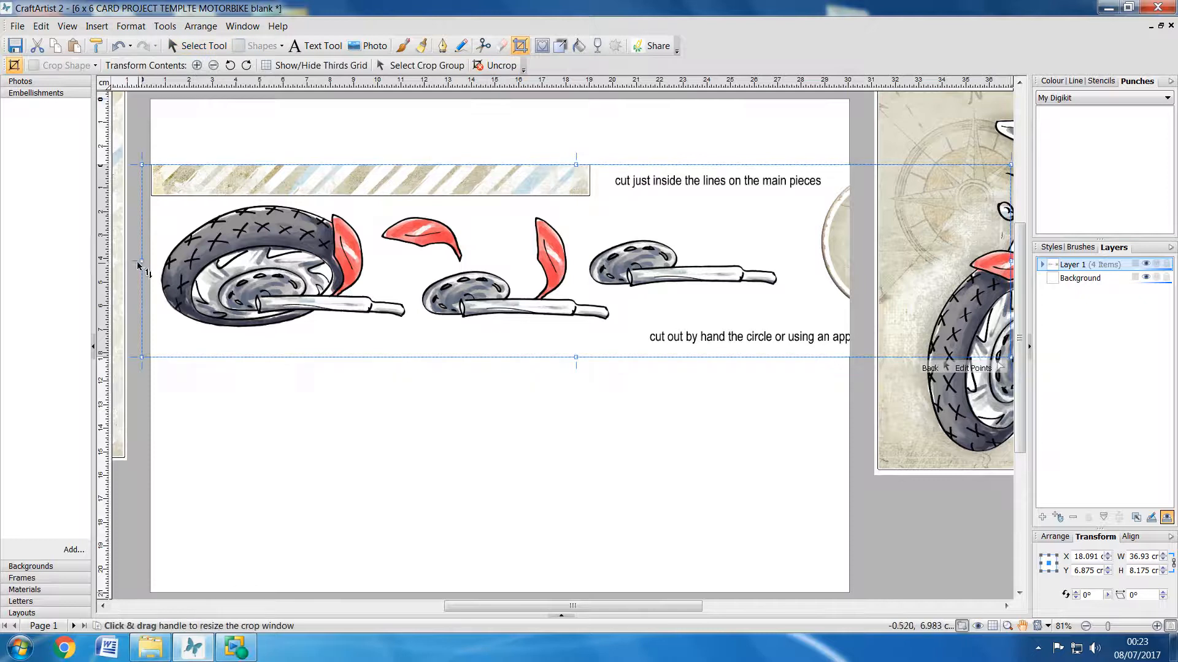
{"action": "left_click_drag", "start_coordinate": [139, 263], "coordinate": [375, 284]}
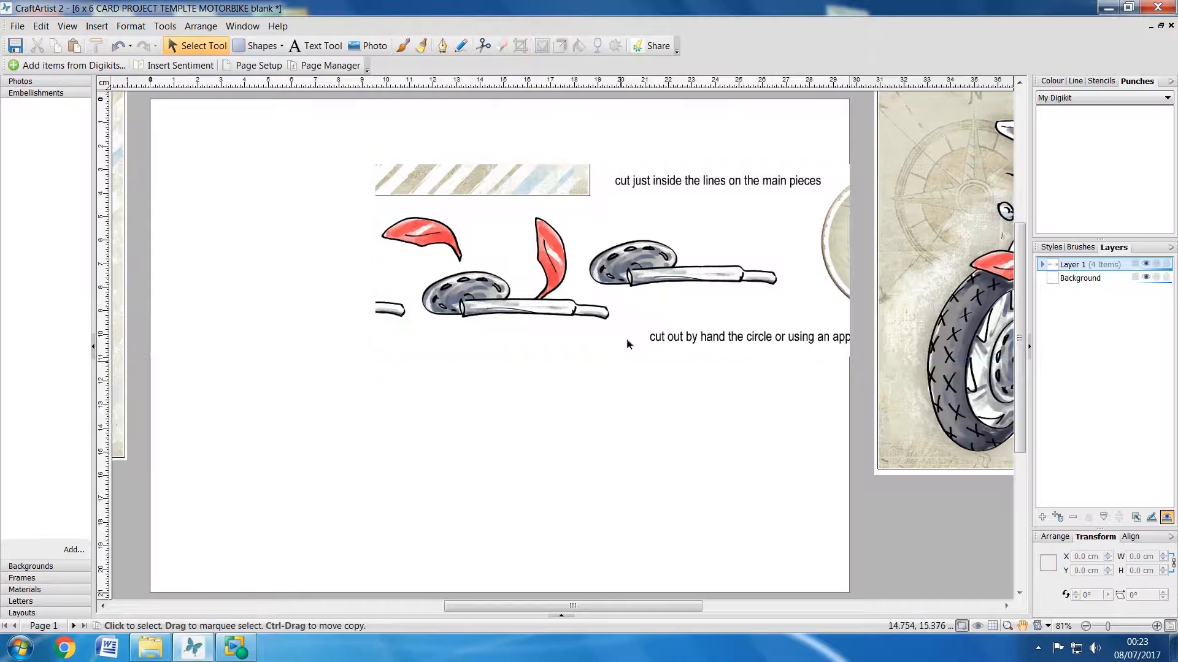
Step: Move the shortened strip left so it lies fully on the page, copy it to the clipboard and deselect it
{"action": "left_click_drag", "start_coordinate": [646, 307], "coordinate": [472, 335]}
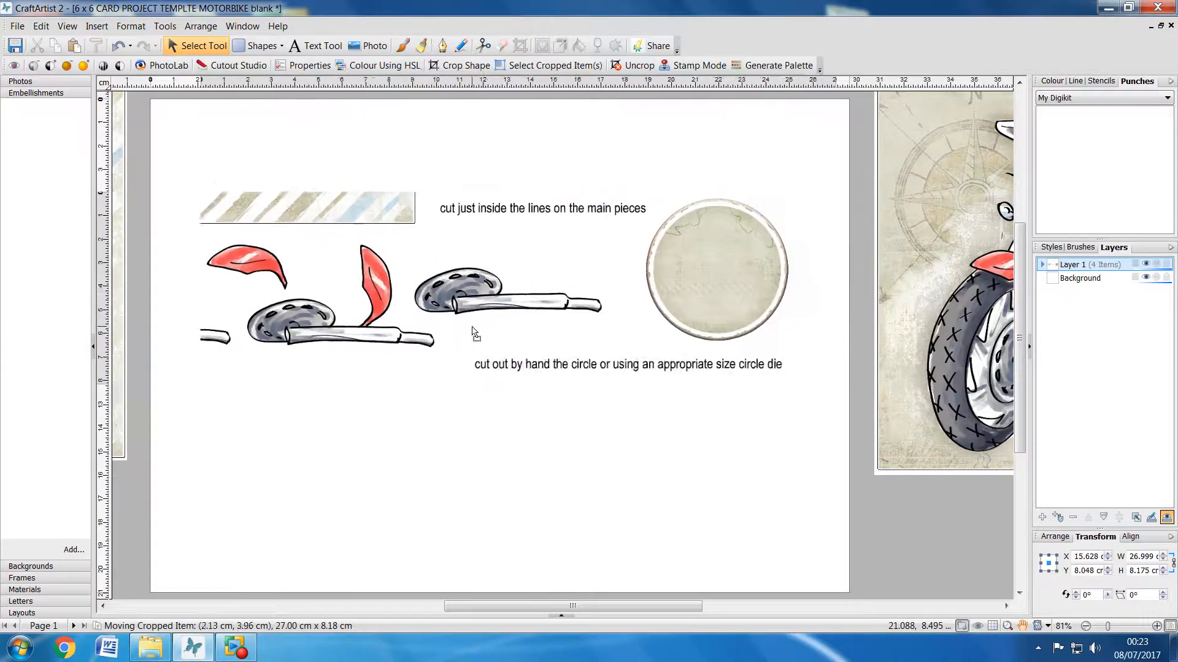
{"action": "right_click", "coordinate": [485, 296]}
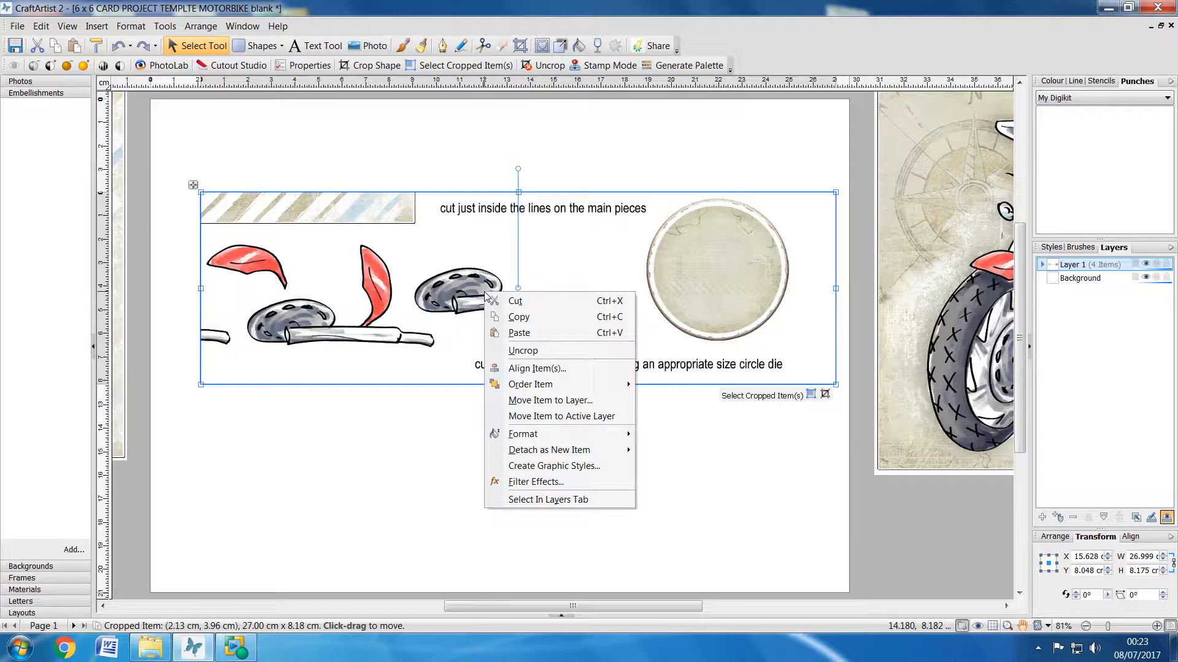
{"action": "left_click", "coordinate": [519, 317]}
{"action": "left_click", "coordinate": [528, 437]}
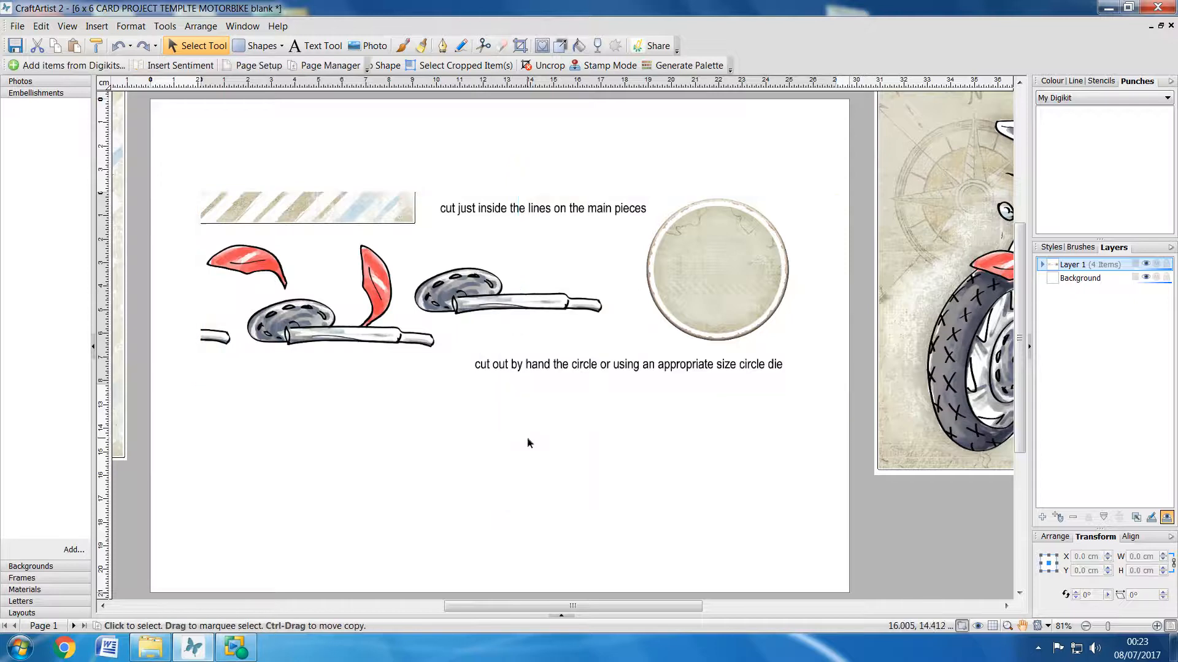
Step: Crop the strip's right, top and bottom edges around the mudguard and exhaust pieces, about 17.3 × 5.1 cm
{"action": "left_click", "coordinate": [534, 344]}
{"action": "left_click", "coordinate": [520, 47]}
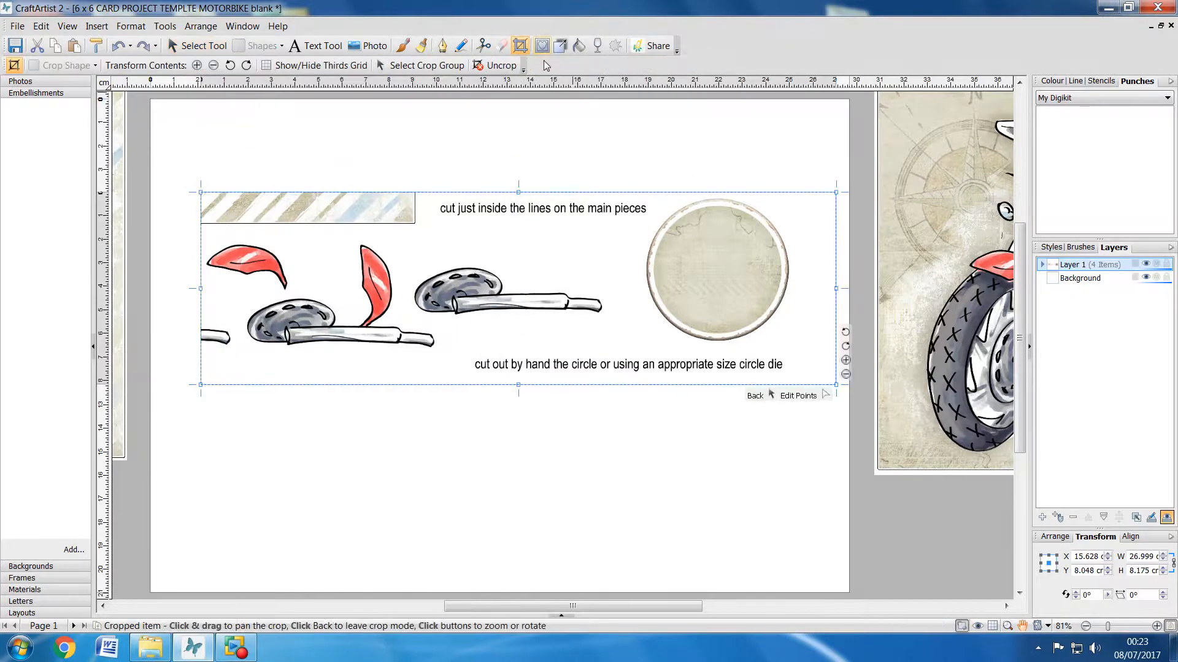
{"action": "left_click_drag", "start_coordinate": [836, 287], "coordinate": [607, 282]}
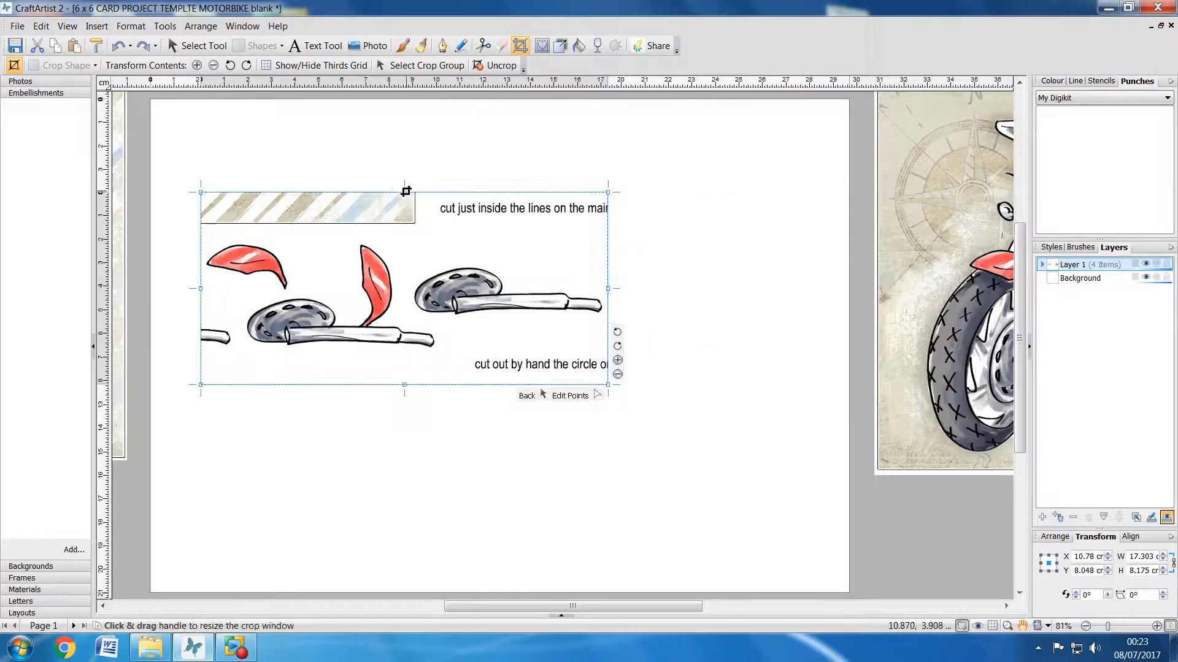
{"action": "left_click_drag", "start_coordinate": [405, 192], "coordinate": [404, 234]}
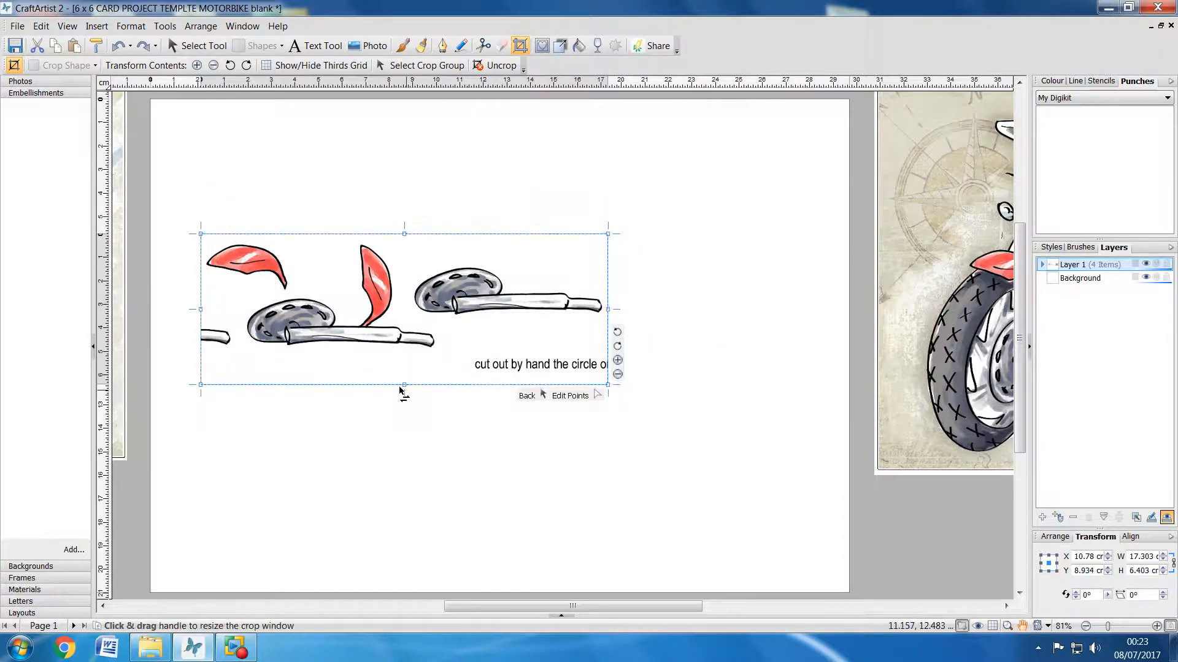
{"action": "left_click_drag", "start_coordinate": [402, 384], "coordinate": [404, 355]}
{"action": "left_click", "coordinate": [414, 428]}
Step: Move the cropped mudguard and exhaust pieces off the page's right side and paste the copied 27 cm strip
{"action": "left_click_drag", "start_coordinate": [258, 332], "coordinate": [953, 370]}
{"action": "right_click", "coordinate": [346, 182]}
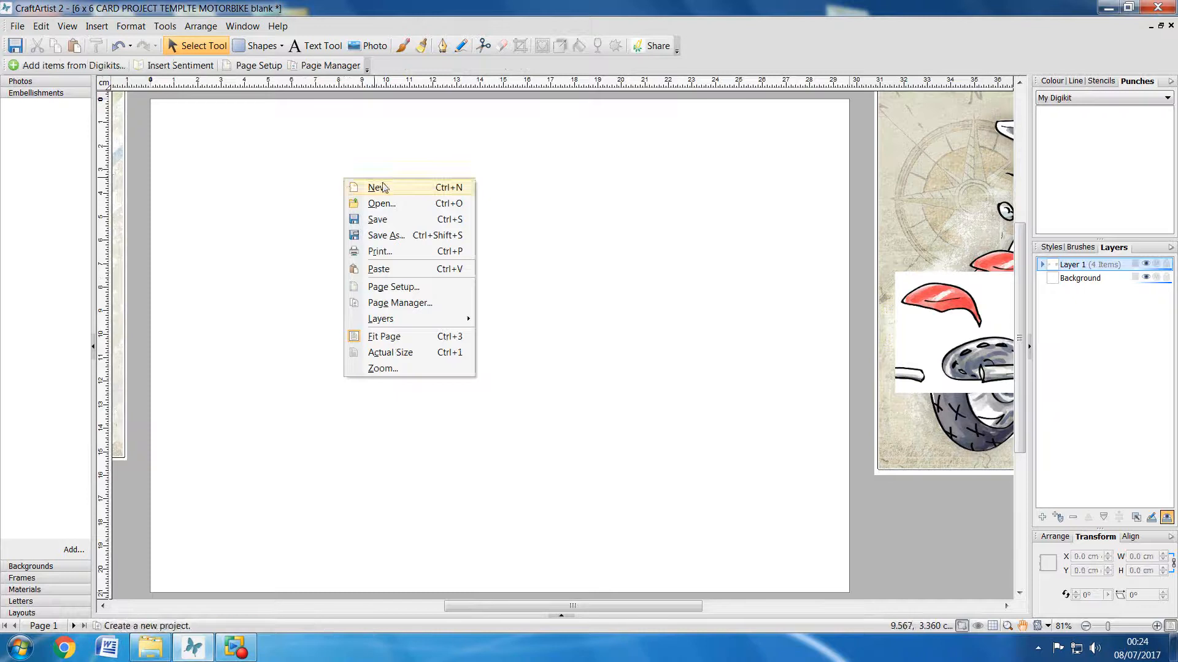
{"action": "left_click", "coordinate": [358, 270]}
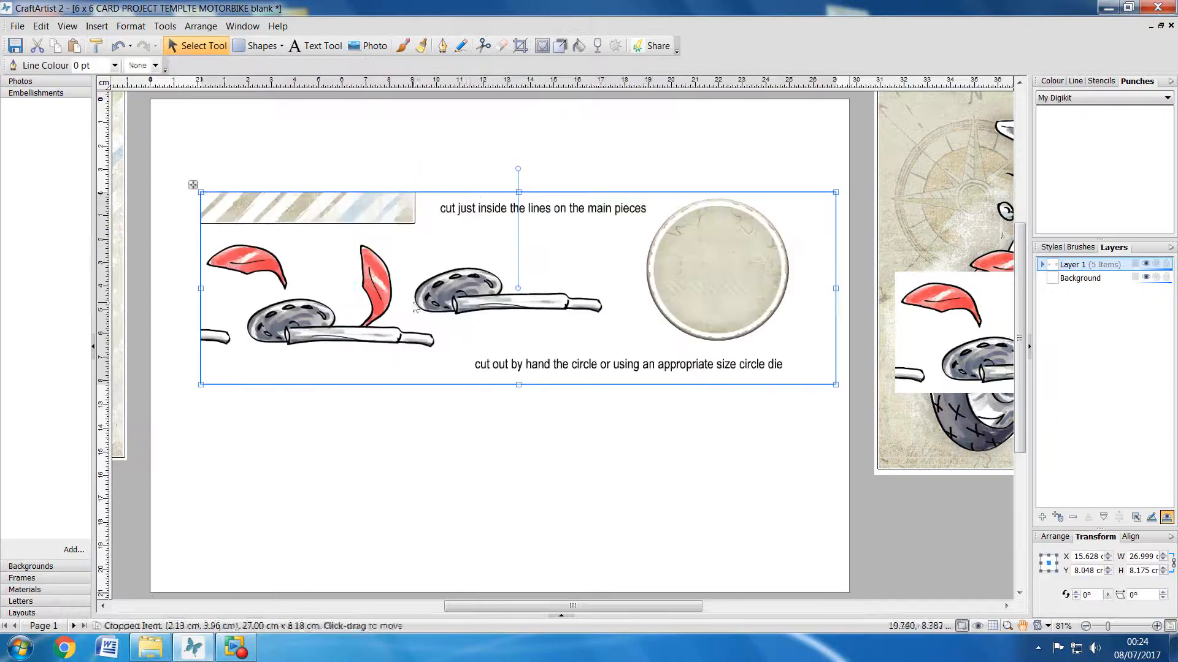
Step: Crop the pasted strip's left, bottom and right edges around the circle, about 6.6 × 6.5 cm
{"action": "left_click", "coordinate": [519, 45]}
{"action": "left_click_drag", "start_coordinate": [201, 288], "coordinate": [640, 306]}
{"action": "left_click_drag", "start_coordinate": [739, 384], "coordinate": [739, 347]}
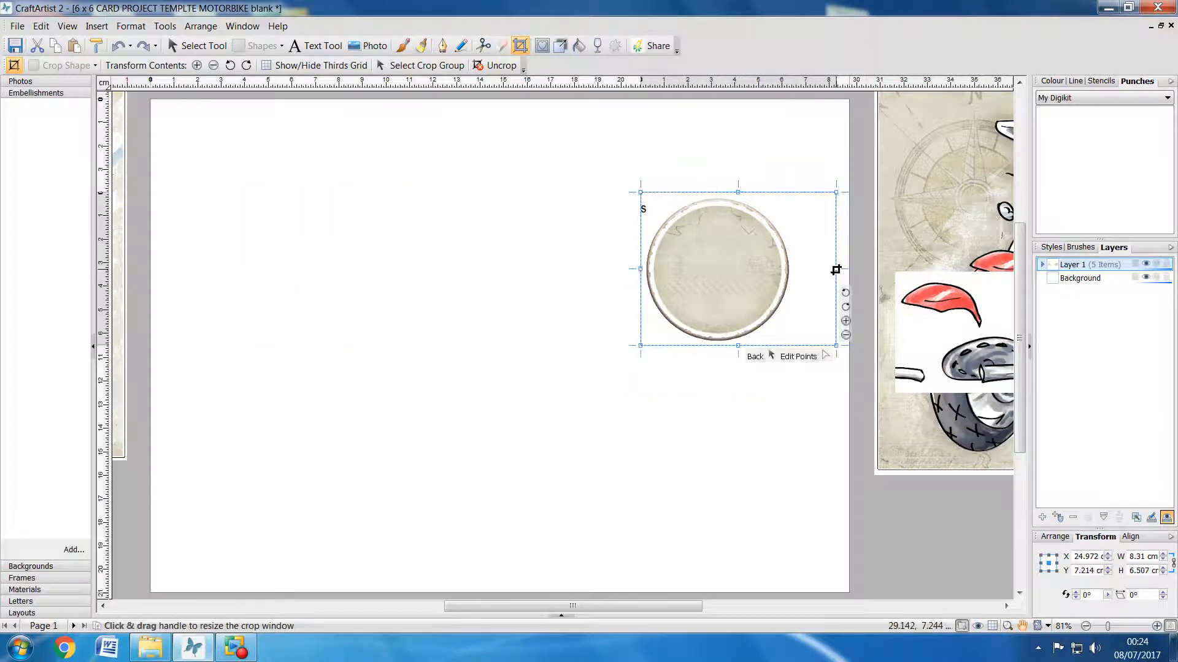
{"action": "left_click_drag", "start_coordinate": [834, 270], "coordinate": [798, 268]}
{"action": "left_click", "coordinate": [801, 485]}
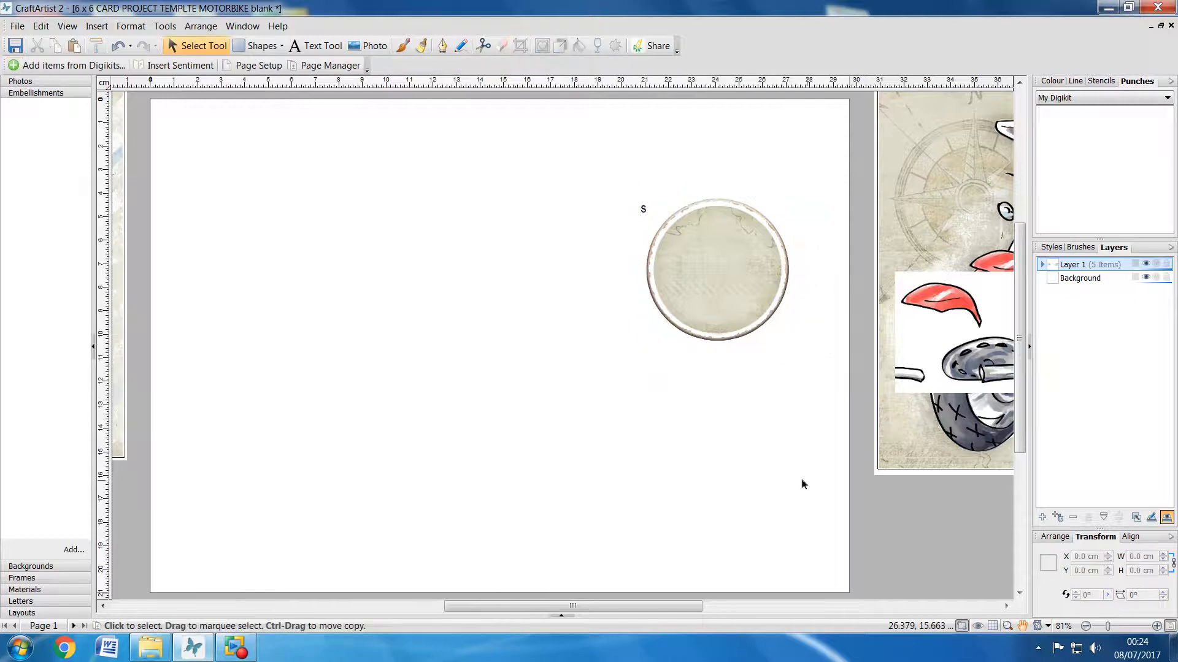
Step: Move the circle left and bring the cropped mudguard and exhaust strip onto the page below it
{"action": "left_click_drag", "start_coordinate": [715, 294], "coordinate": [651, 271]}
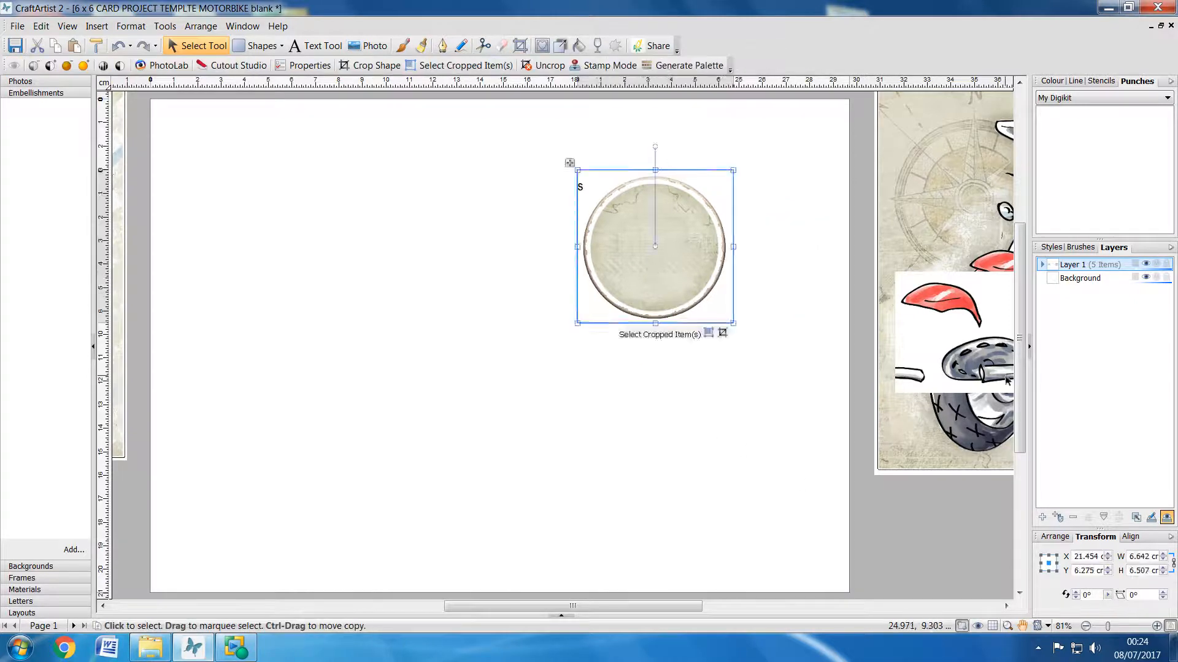
{"action": "left_click", "coordinate": [971, 364]}
{"action": "left_click_drag", "start_coordinate": [970, 364], "coordinate": [489, 448]}
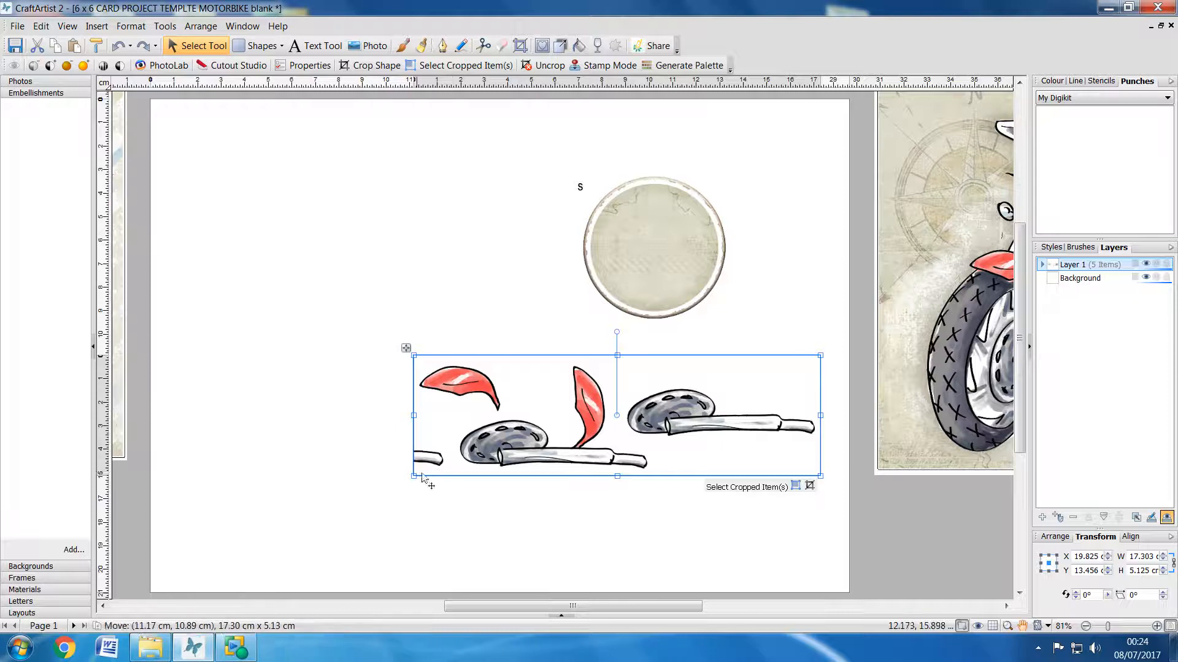
Step: Erase the stray exhaust tip in the lower-left corner of the mudguard and exhaust strip
{"action": "left_click", "coordinate": [501, 47]}
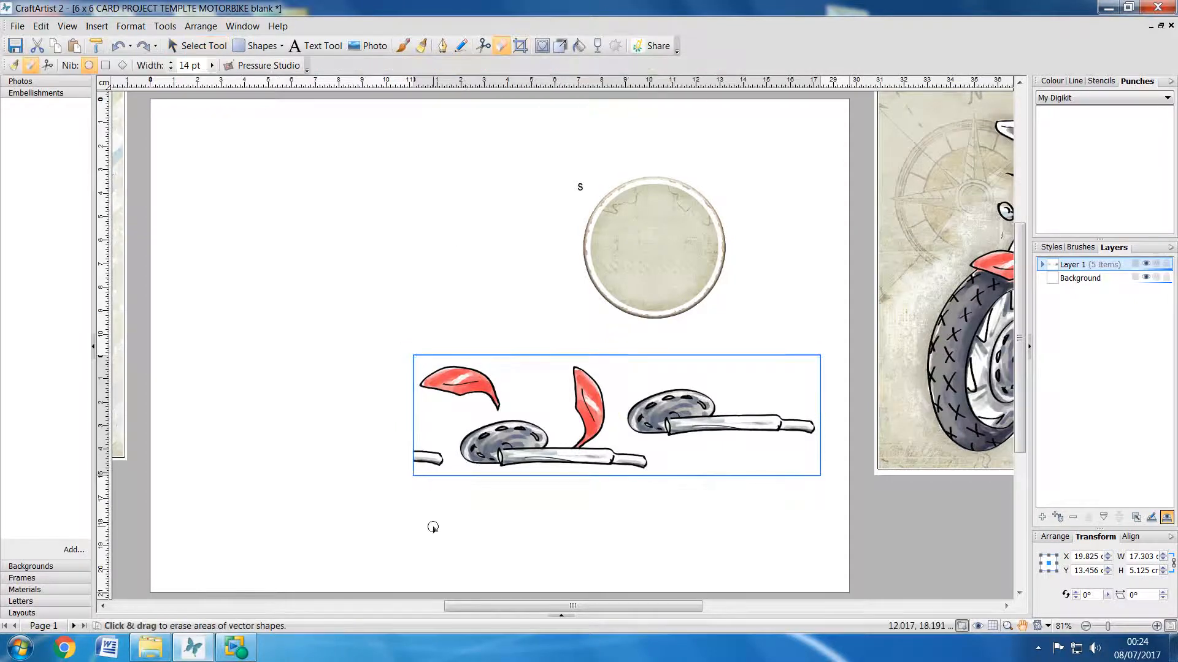
{"action": "mouse_move", "coordinate": [443, 473]}
{"action": "left_mouse_down"}
{"action": "mouse_move", "coordinate": [408, 461]}
{"action": "mouse_move", "coordinate": [435, 470]}
{"action": "left_mouse_up"}
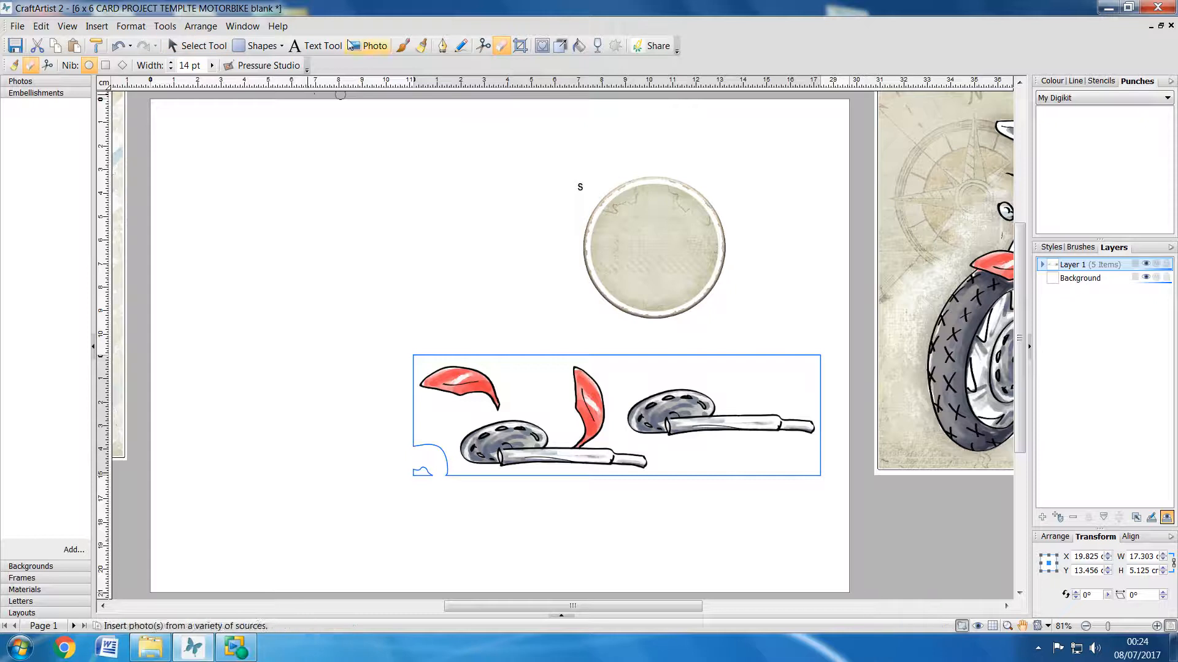
{"action": "left_click", "coordinate": [201, 49]}
Step: Erase the stray letter S beside the circle, and shift the circle and the mudguard strip towards the page's right side
{"action": "left_click", "coordinate": [667, 244]}
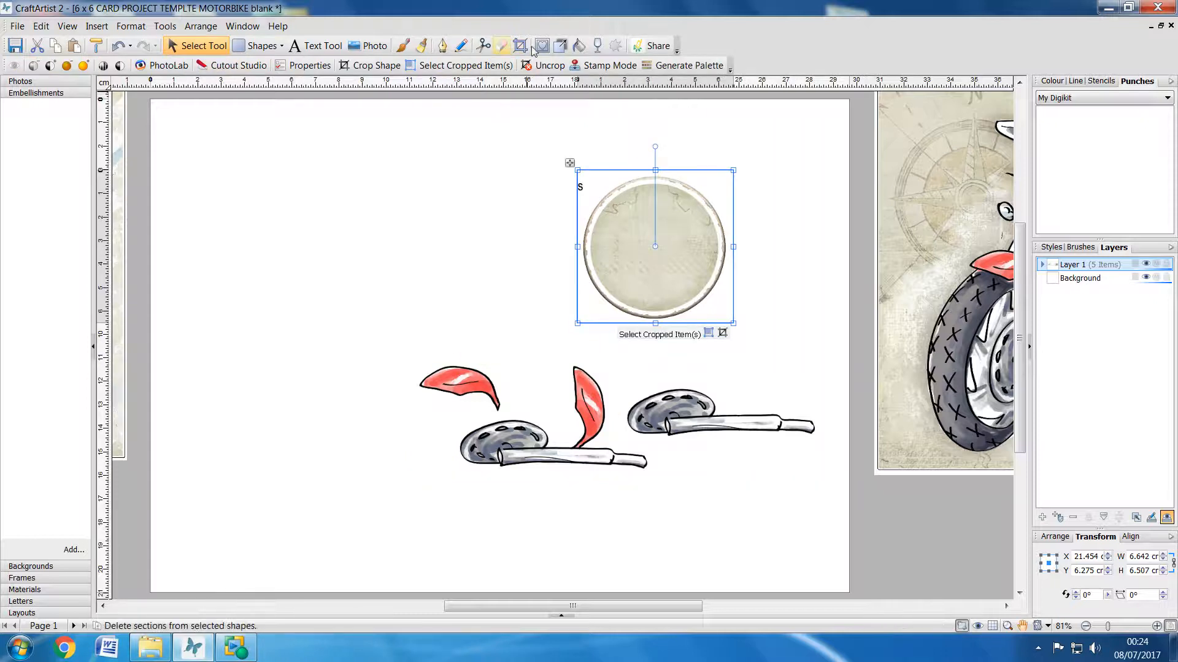
{"action": "left_click", "coordinate": [502, 45]}
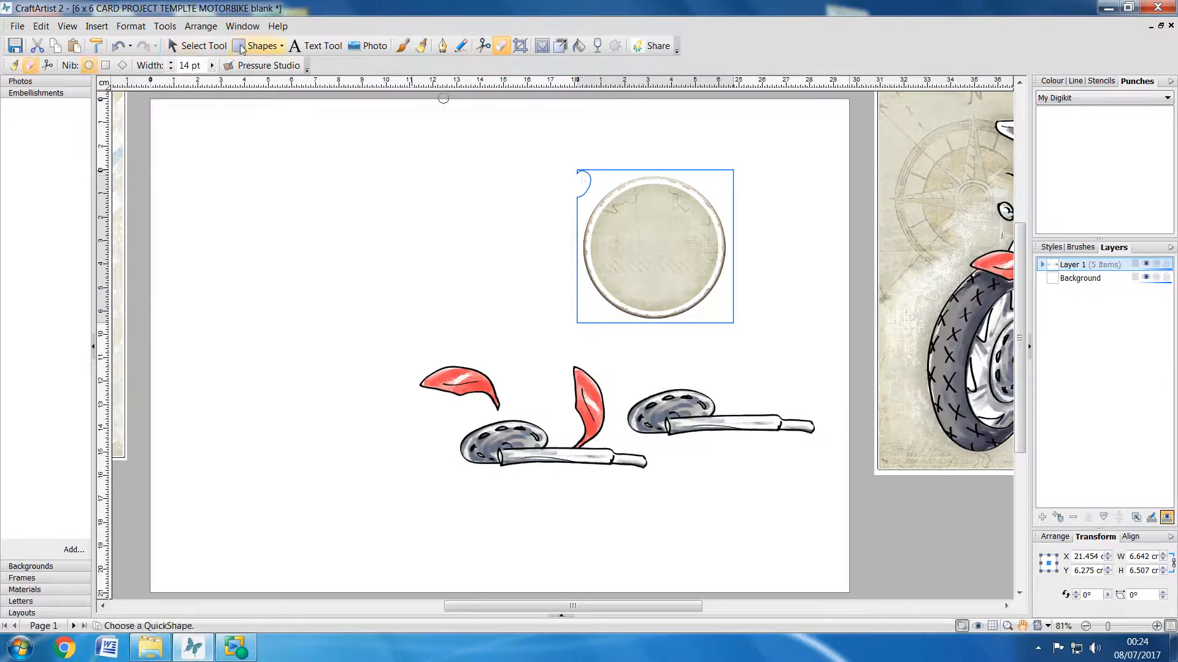
{"action": "left_click", "coordinate": [199, 46]}
{"action": "left_click_drag", "start_coordinate": [644, 263], "coordinate": [737, 215]}
{"action": "left_click_drag", "start_coordinate": [564, 460], "coordinate": [763, 455]}
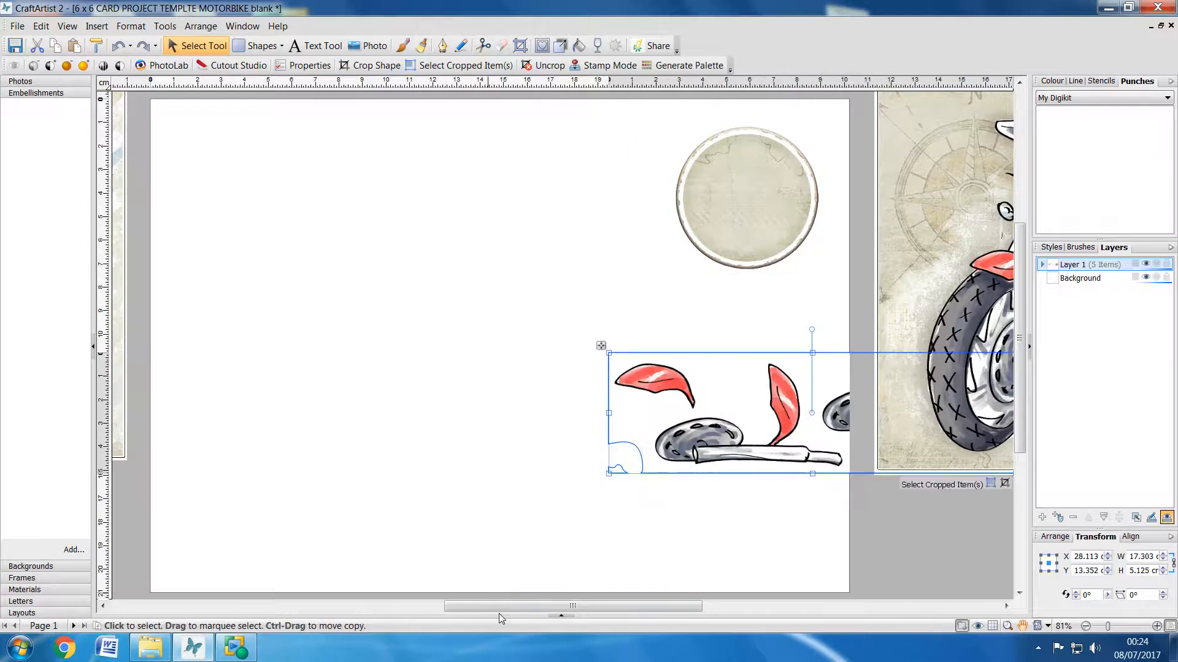
Step: Move the cropped wheel piece onto the page and erase the partial red mudguard at its right edge
{"action": "left_click_drag", "start_coordinate": [499, 607], "coordinate": [428, 607]}
{"action": "left_click", "coordinate": [284, 316]}
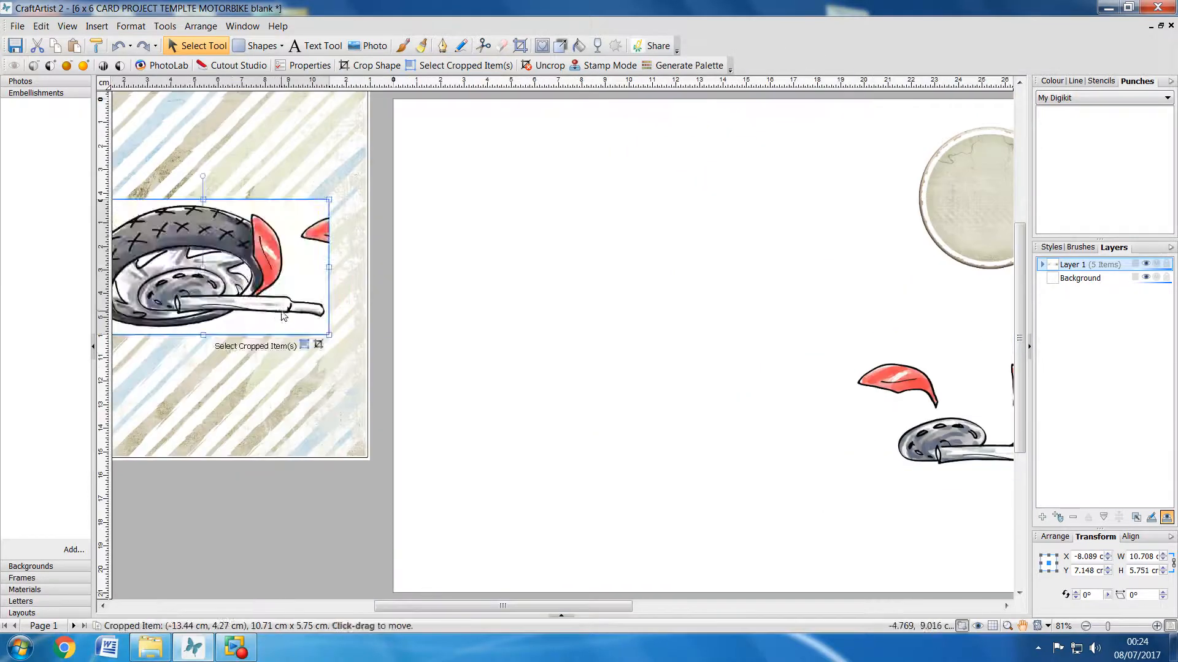
{"action": "left_click_drag", "start_coordinate": [284, 316], "coordinate": [732, 323]}
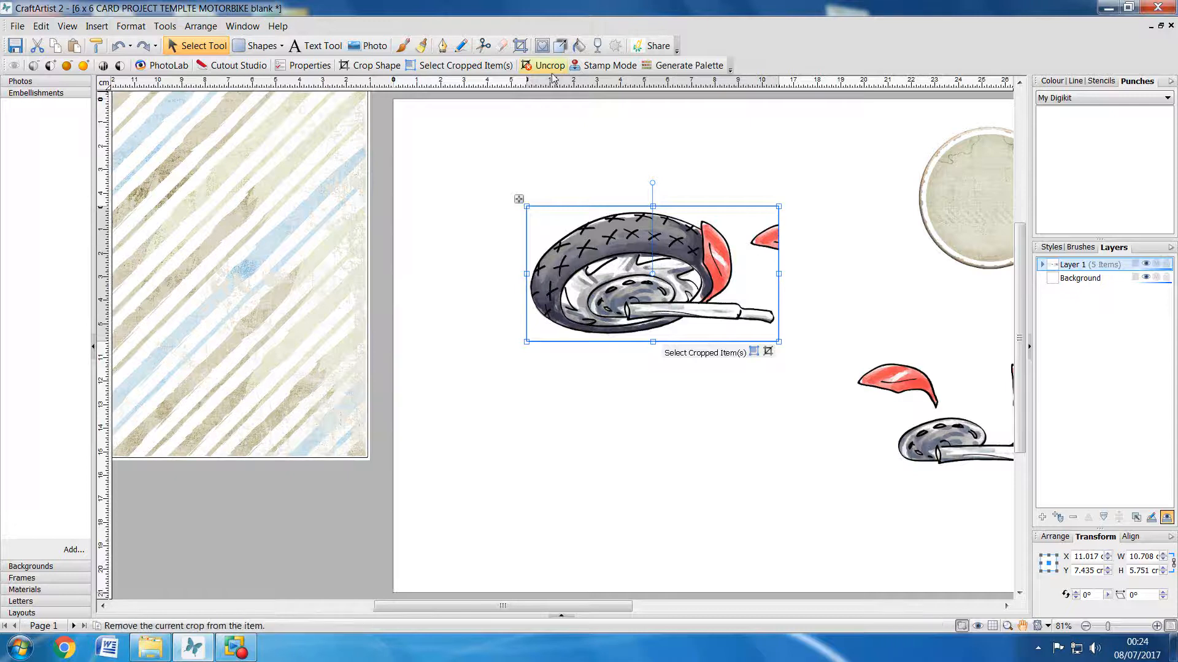
{"action": "left_click", "coordinate": [503, 46]}
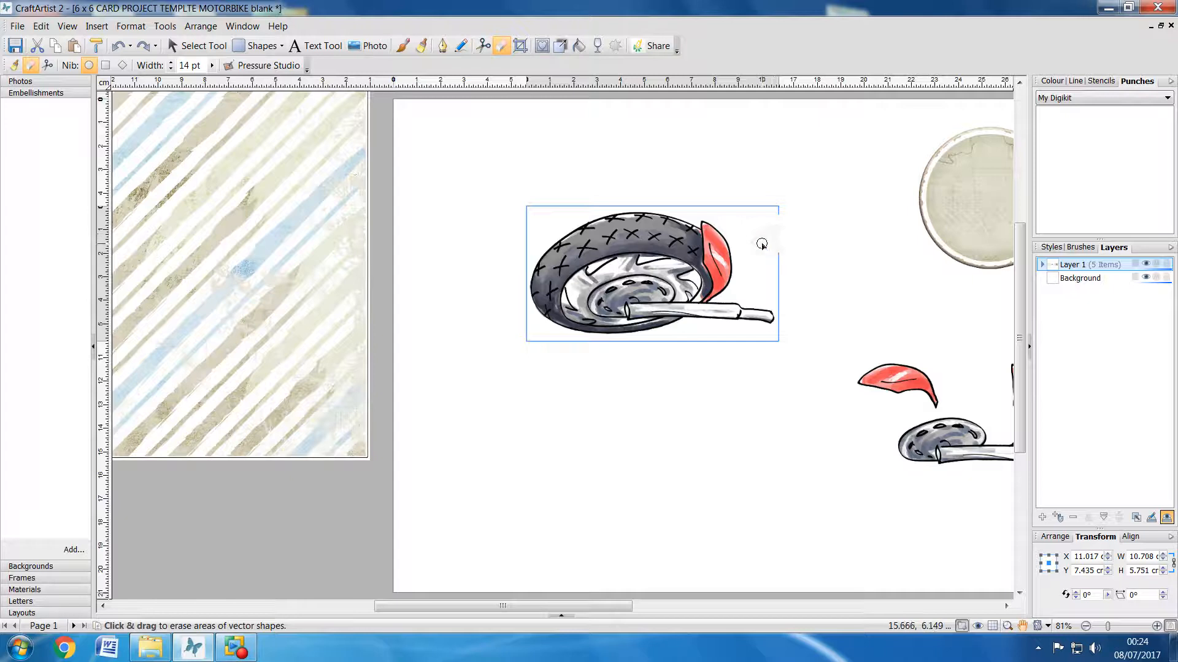
{"action": "left_click_drag", "start_coordinate": [784, 258], "coordinate": [778, 260]}
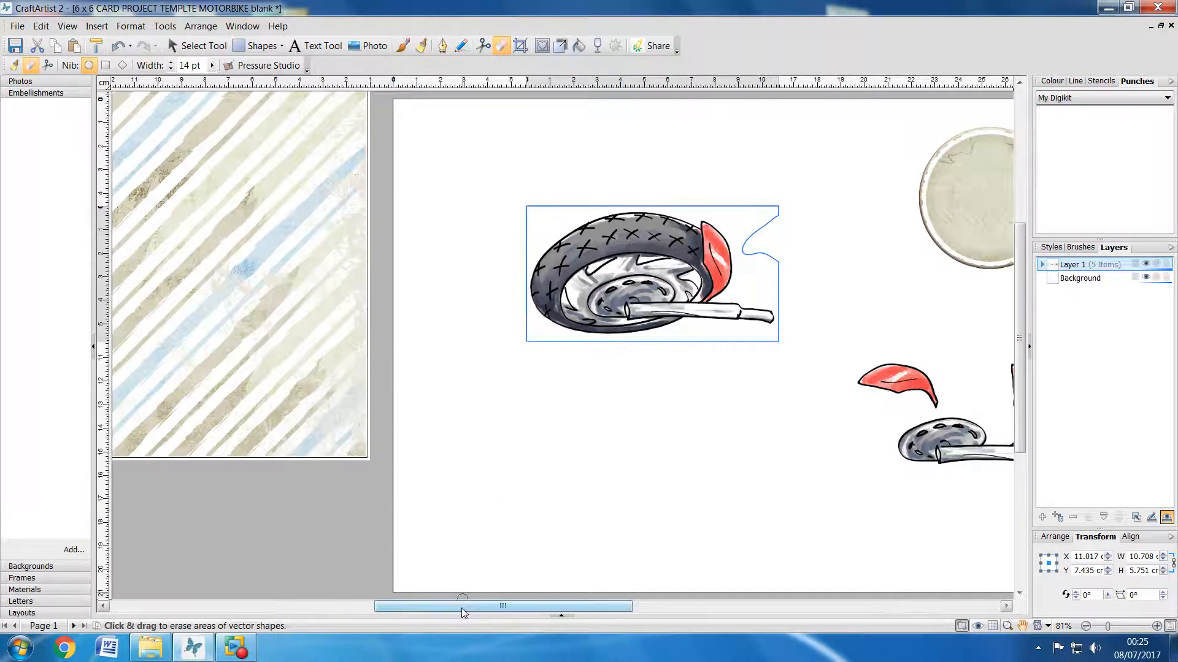
{"action": "left_click", "coordinate": [207, 46]}
Step: Cut the striped background square beside the page to the clipboard
{"action": "mouse_move", "coordinate": [485, 608]}
{"action": "left_mouse_down"}
{"action": "mouse_move", "coordinate": [598, 620]}
{"action": "mouse_move", "coordinate": [463, 599]}
{"action": "left_mouse_up"}
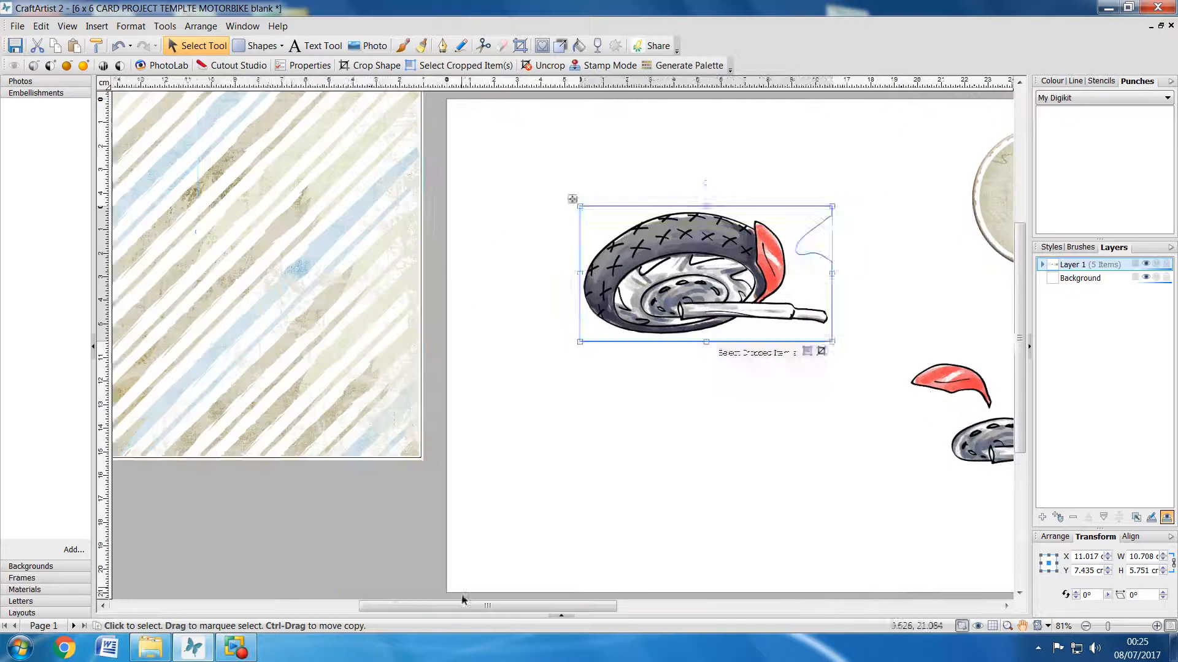
{"action": "left_click", "coordinate": [375, 373]}
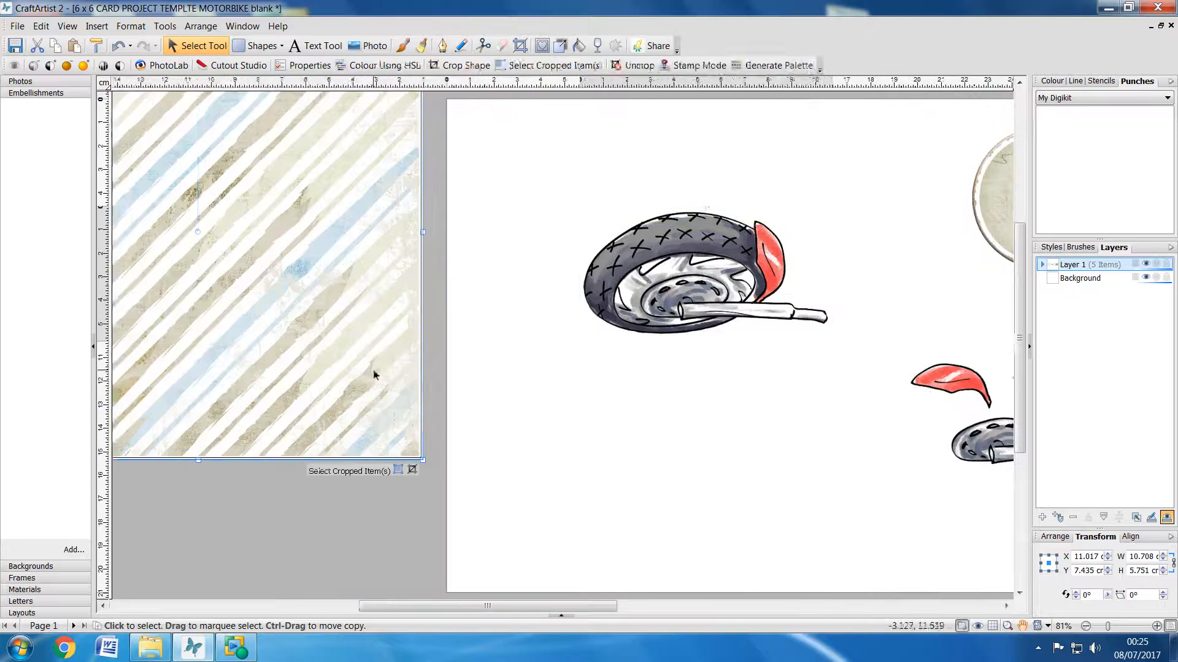
{"action": "right_click", "coordinate": [370, 327]}
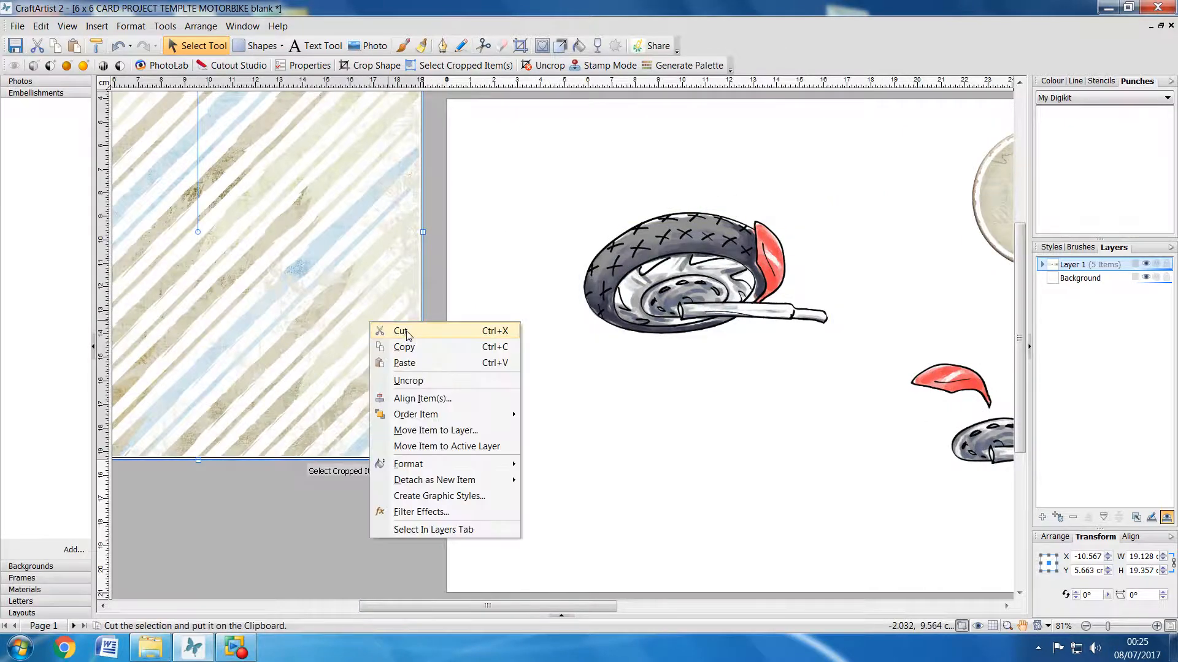
{"action": "left_click", "coordinate": [417, 332]}
Step: Create a new craft project with an A4 - Landscape page
{"action": "left_click", "coordinate": [18, 27]}
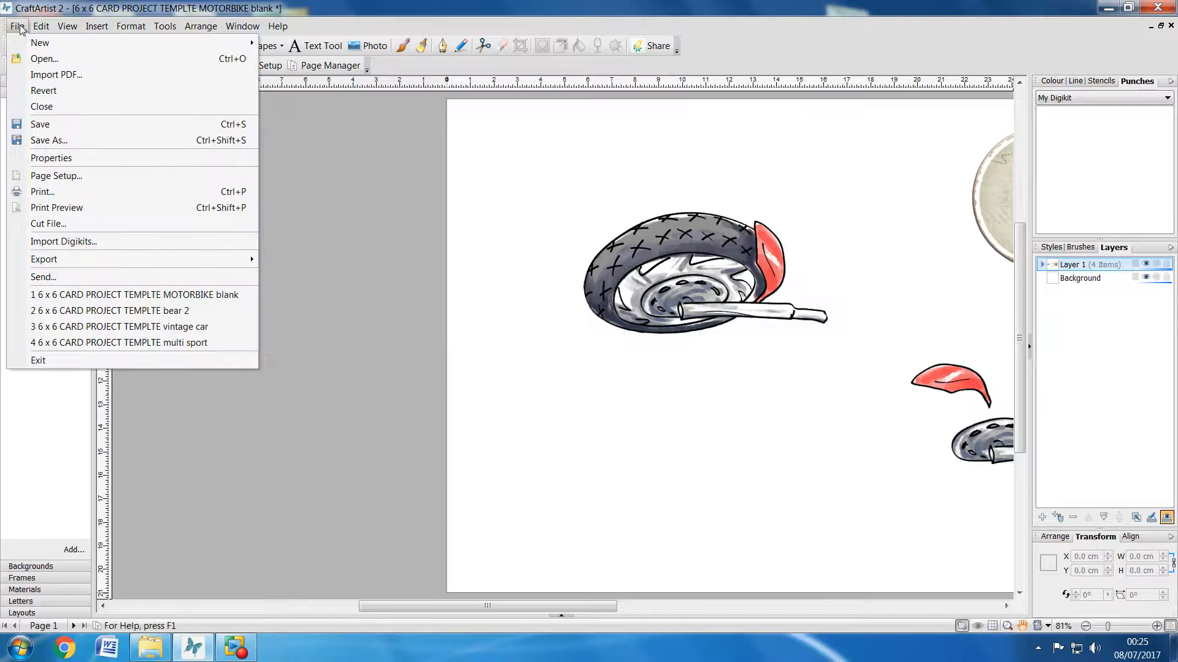
{"action": "mouse_move", "coordinate": [38, 49]}
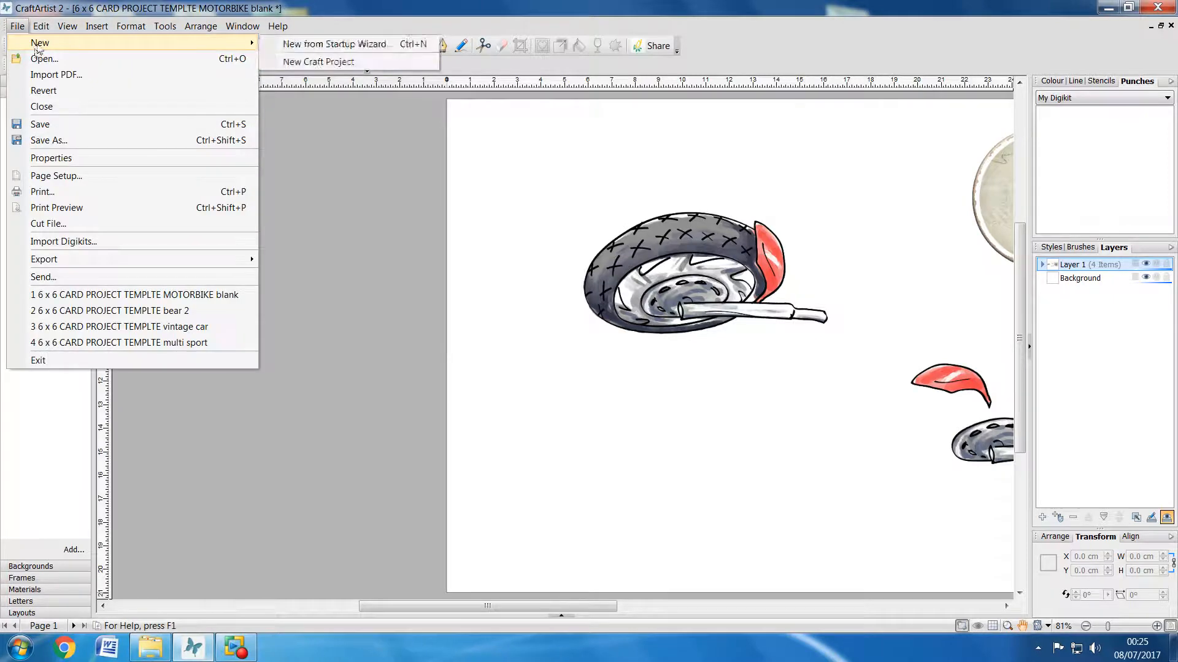
{"action": "left_click", "coordinate": [362, 62]}
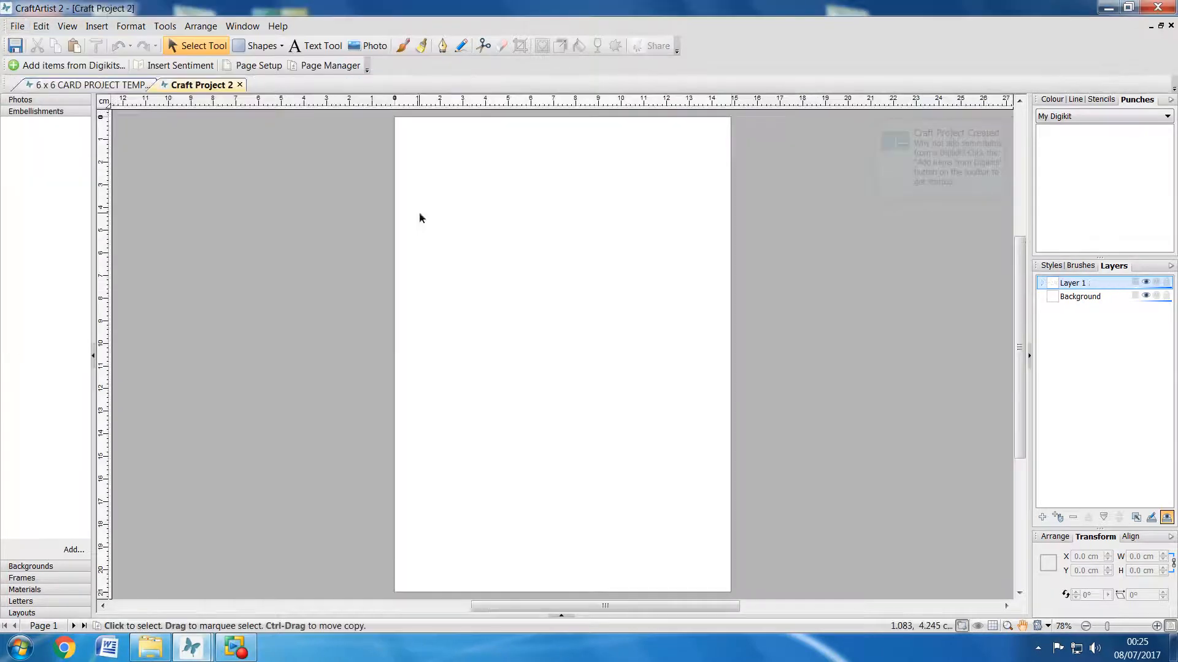
{"action": "left_click", "coordinate": [244, 66]}
{"action": "left_click", "coordinate": [630, 152]}
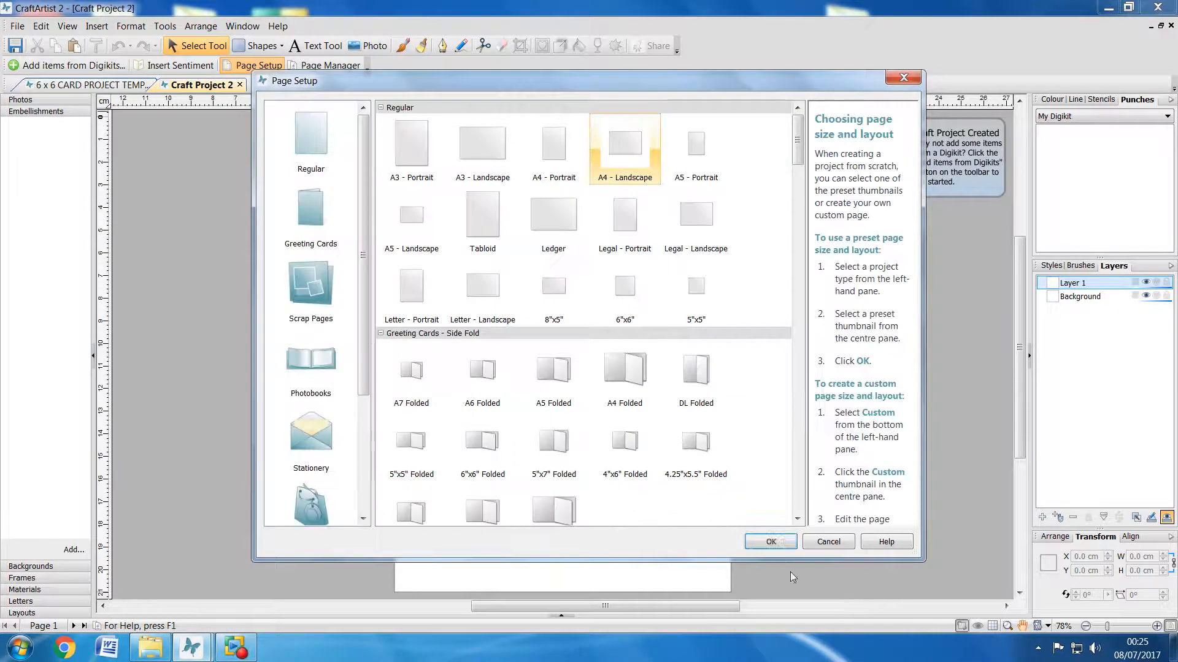
{"action": "left_click", "coordinate": [771, 542]}
Step: Paste the striped background square into the new project and place it on the left part of the page
{"action": "right_click", "coordinate": [401, 205]}
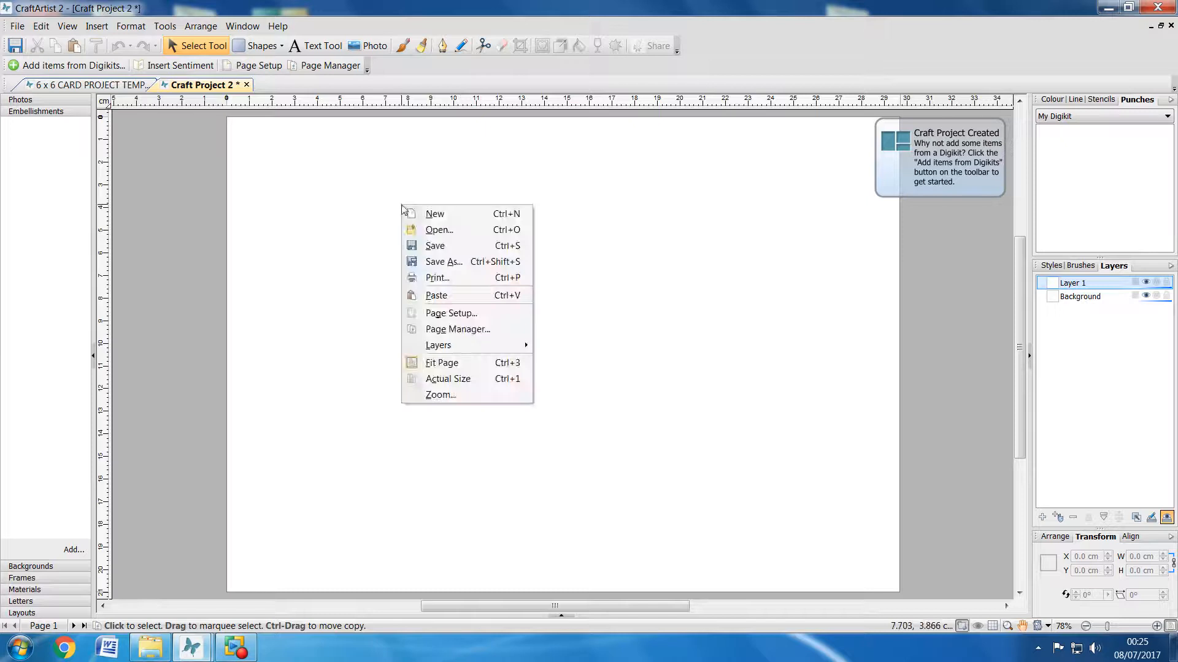
{"action": "left_click", "coordinate": [435, 295]}
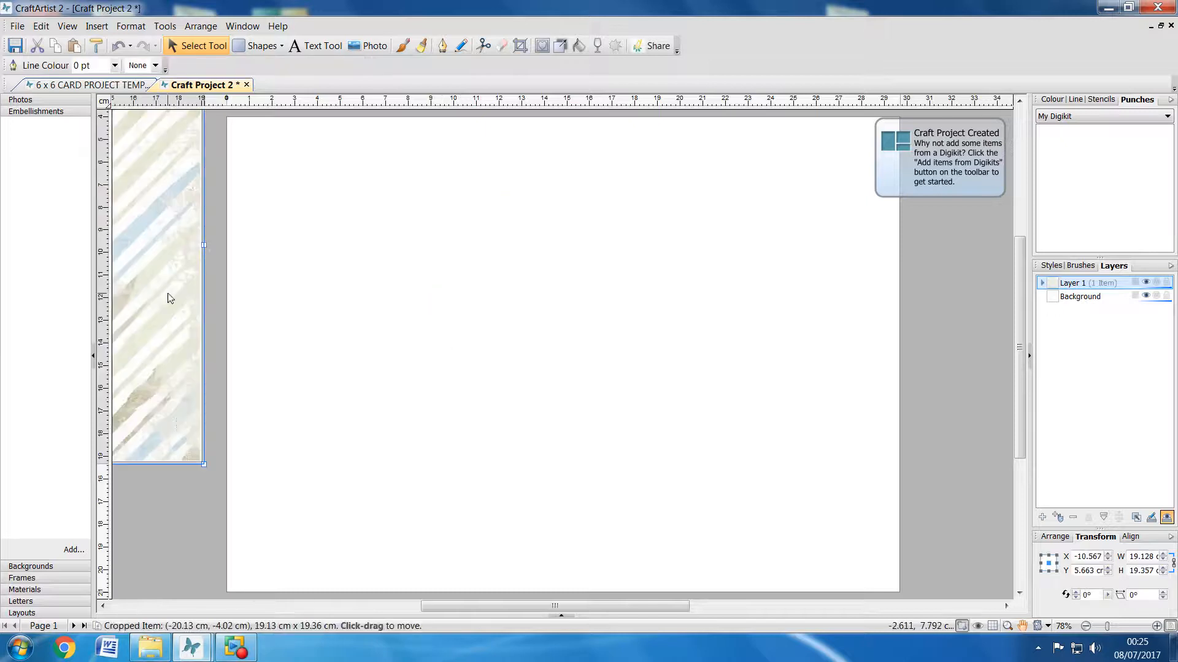
{"action": "left_click_drag", "start_coordinate": [184, 296], "coordinate": [641, 401]}
{"action": "left_click", "coordinate": [221, 351]}
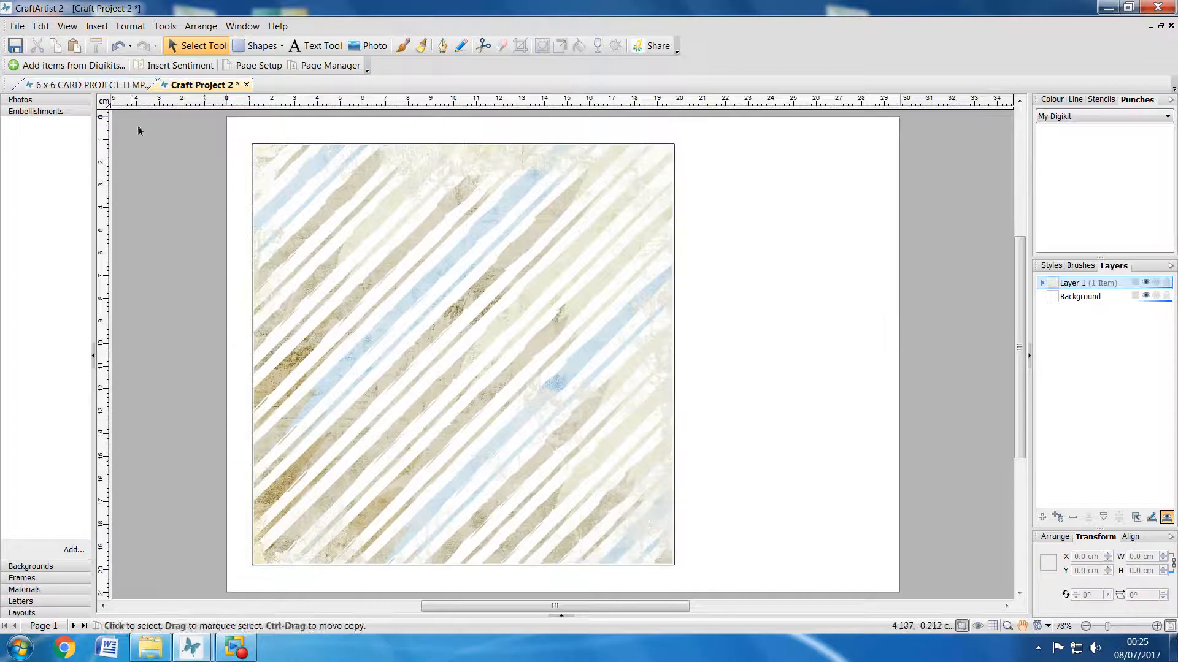
Step: Cut the wheel piece from the motorbike template and paste it into Craft Project 2
{"action": "left_click", "coordinate": [105, 89]}
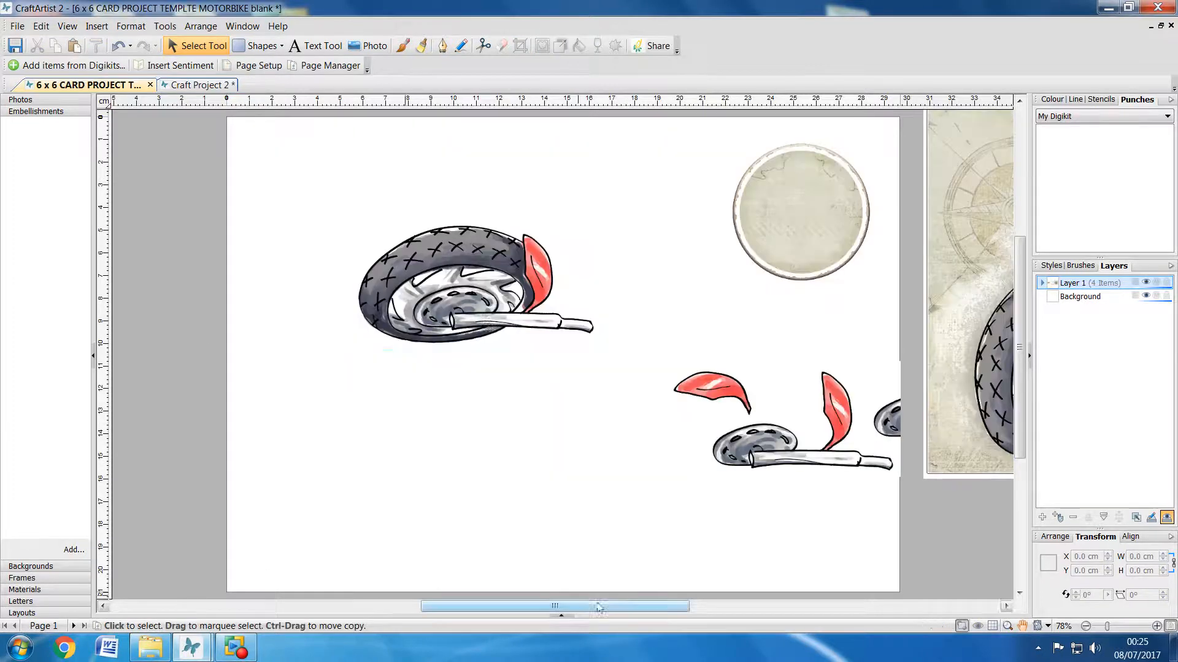
{"action": "left_click", "coordinate": [489, 319]}
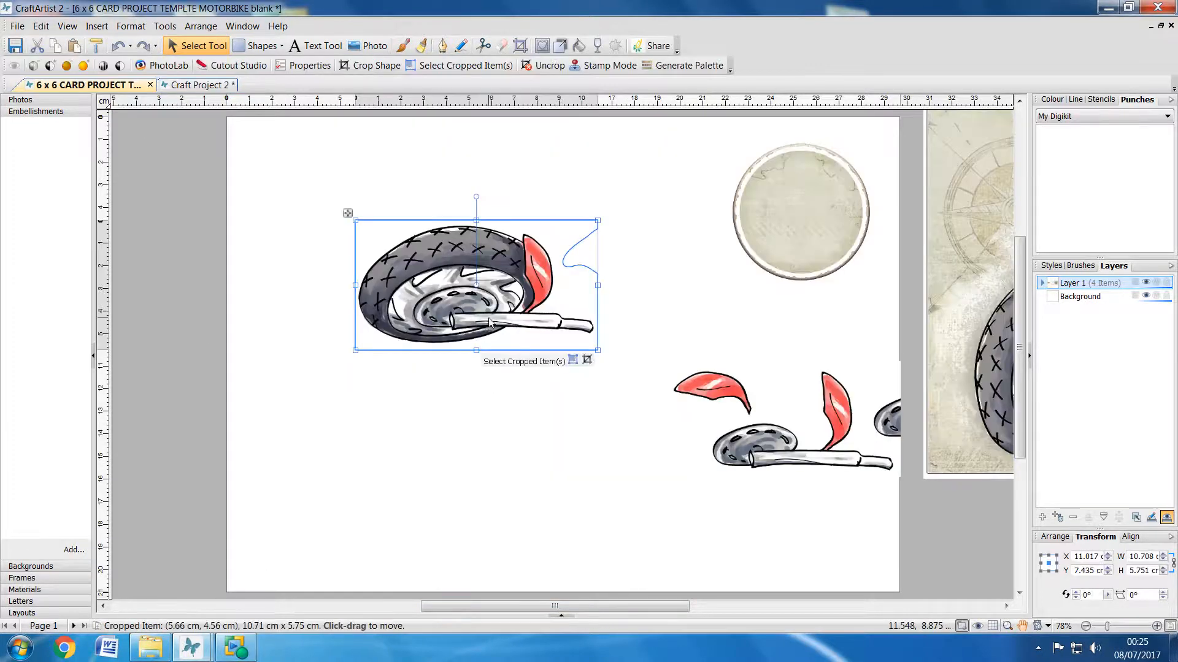
{"action": "right_click", "coordinate": [489, 320]}
{"action": "left_click", "coordinate": [521, 328]}
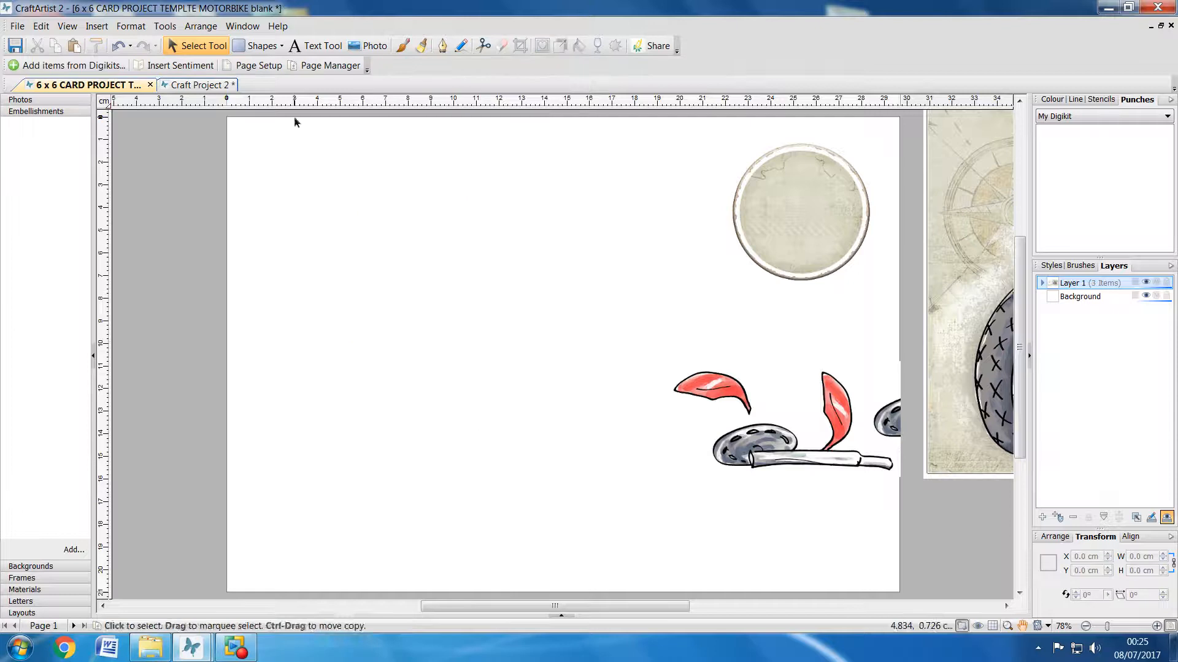
{"action": "left_click", "coordinate": [198, 84]}
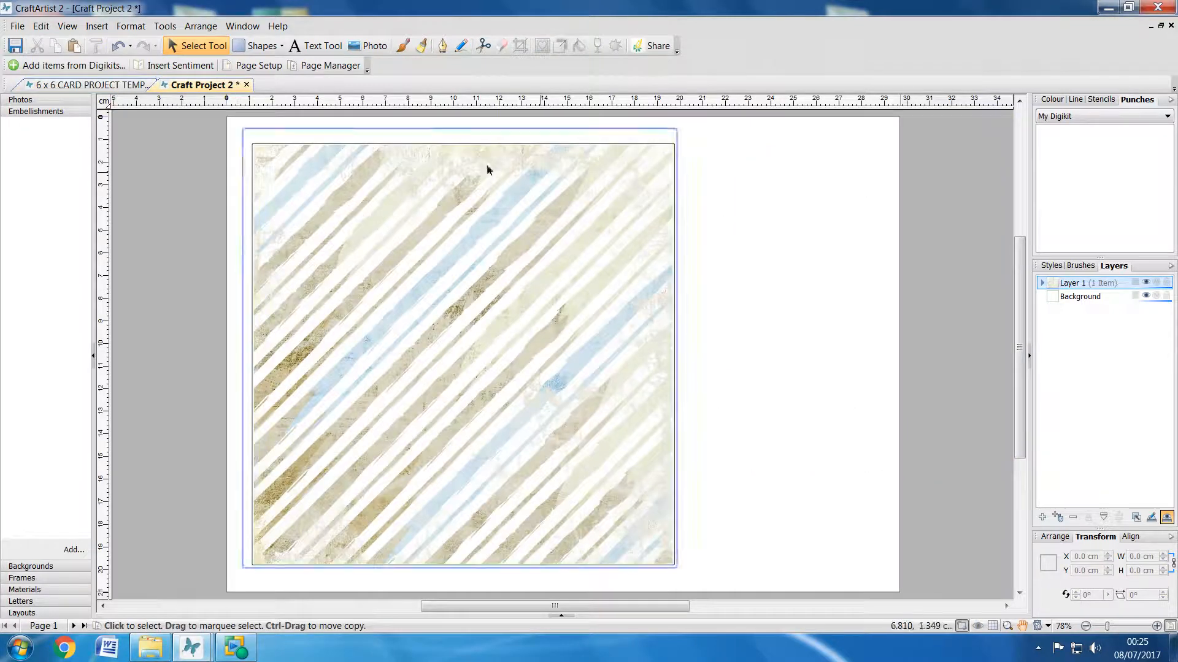
{"action": "right_click", "coordinate": [741, 219]}
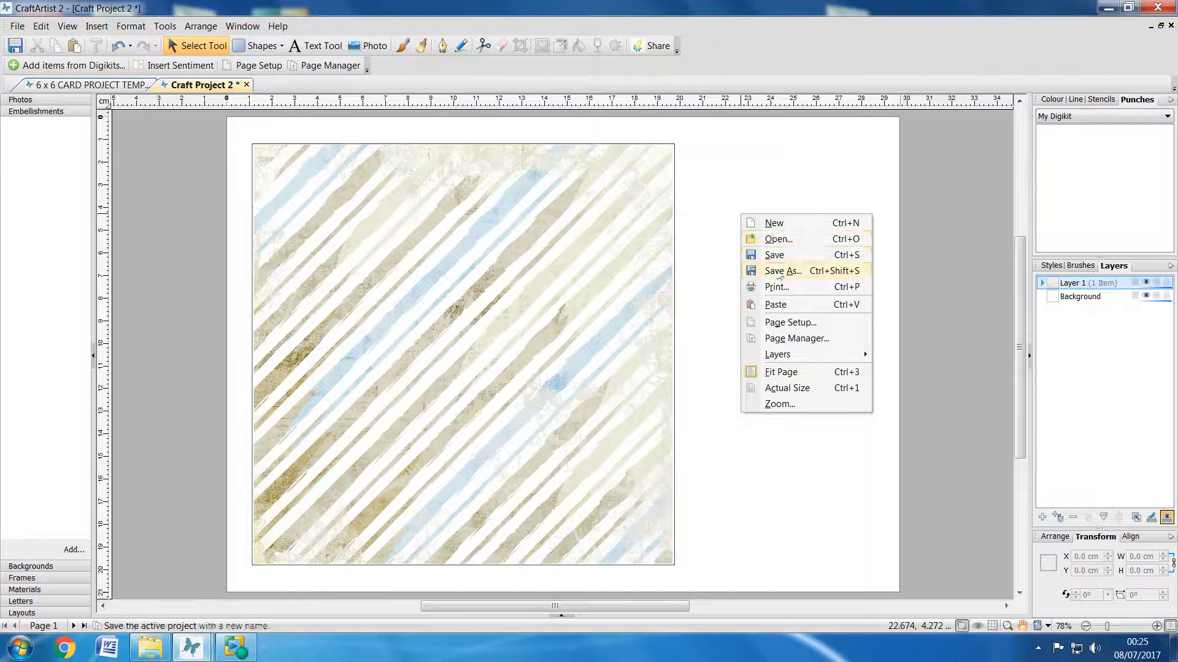
{"action": "left_click", "coordinate": [776, 305]}
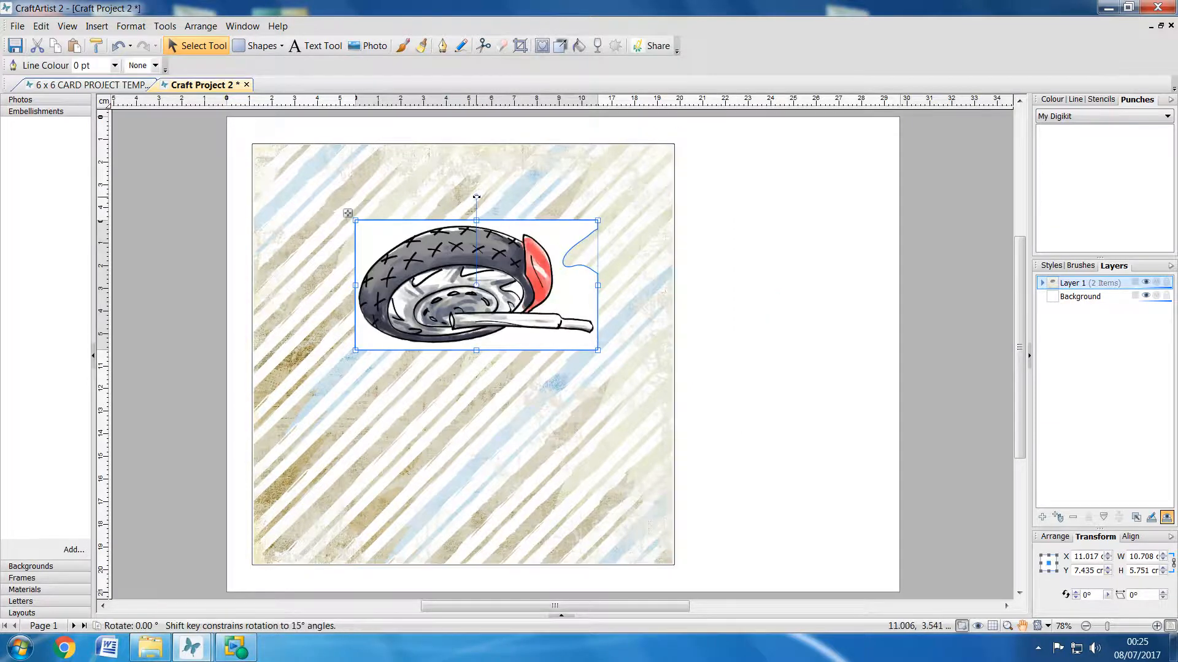
Step: Rotate the wheel piece about 89° to stand upright and place it to the right of the striped square
{"action": "left_click_drag", "start_coordinate": [476, 195], "coordinate": [399, 286]}
{"action": "left_click_drag", "start_coordinate": [471, 371], "coordinate": [775, 514]}
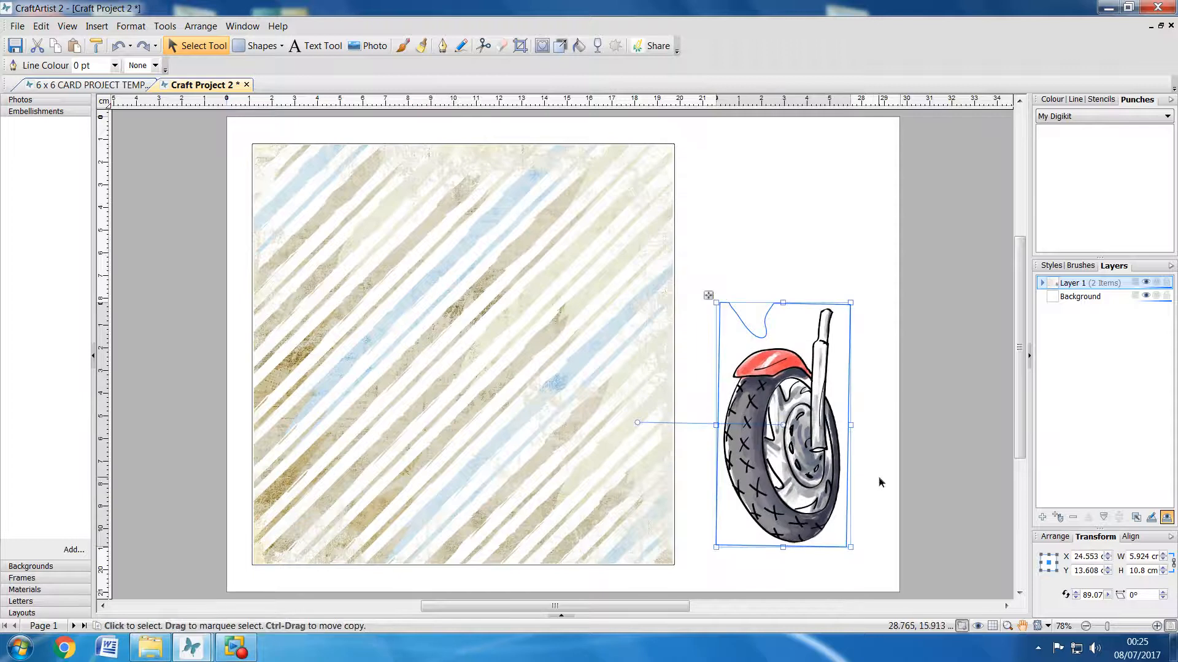
{"action": "left_click", "coordinate": [881, 481]}
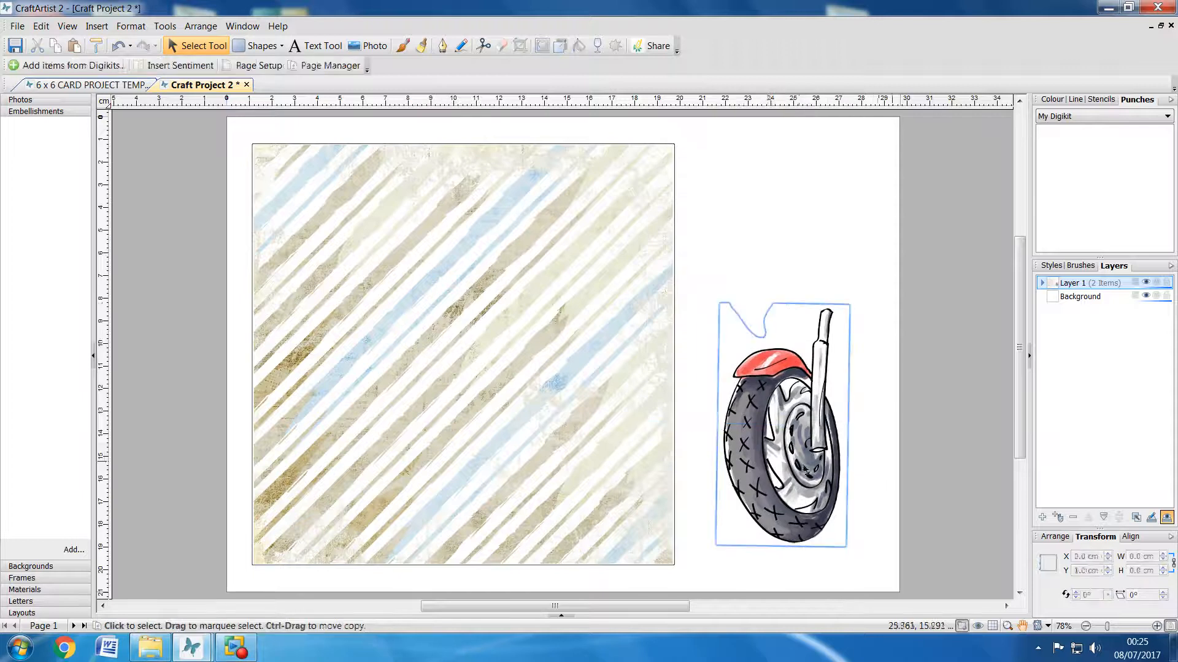
Step: In the motorbike template, move the motorbike panel onto the page's left part and place the mudguard strip beside it, rotated about 90°
{"action": "left_click", "coordinate": [107, 88]}
{"action": "left_click_drag", "start_coordinate": [959, 323], "coordinate": [285, 378]}
{"action": "left_click", "coordinate": [776, 440]}
{"action": "left_click_drag", "start_coordinate": [862, 338], "coordinate": [775, 422]}
{"action": "left_click_drag", "start_coordinate": [855, 438], "coordinate": [727, 371]}
{"action": "left_click_drag", "start_coordinate": [829, 236], "coordinate": [846, 227]}
{"action": "left_click", "coordinate": [776, 288]}
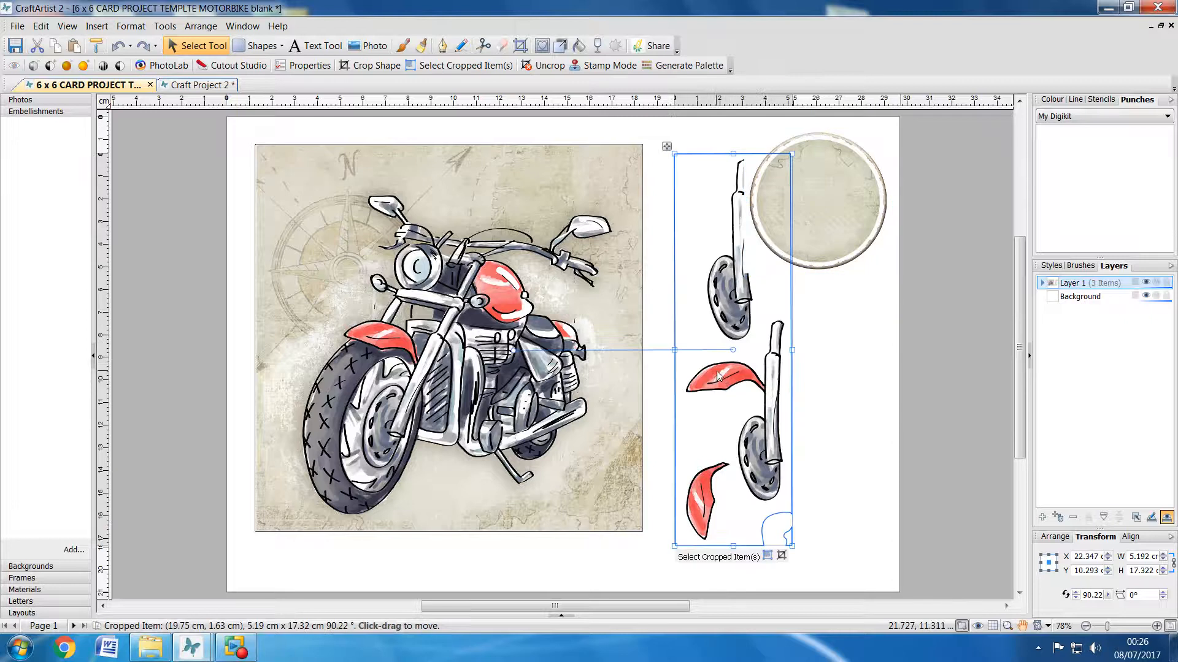
{"action": "left_click_drag", "start_coordinate": [719, 375], "coordinate": [709, 366]}
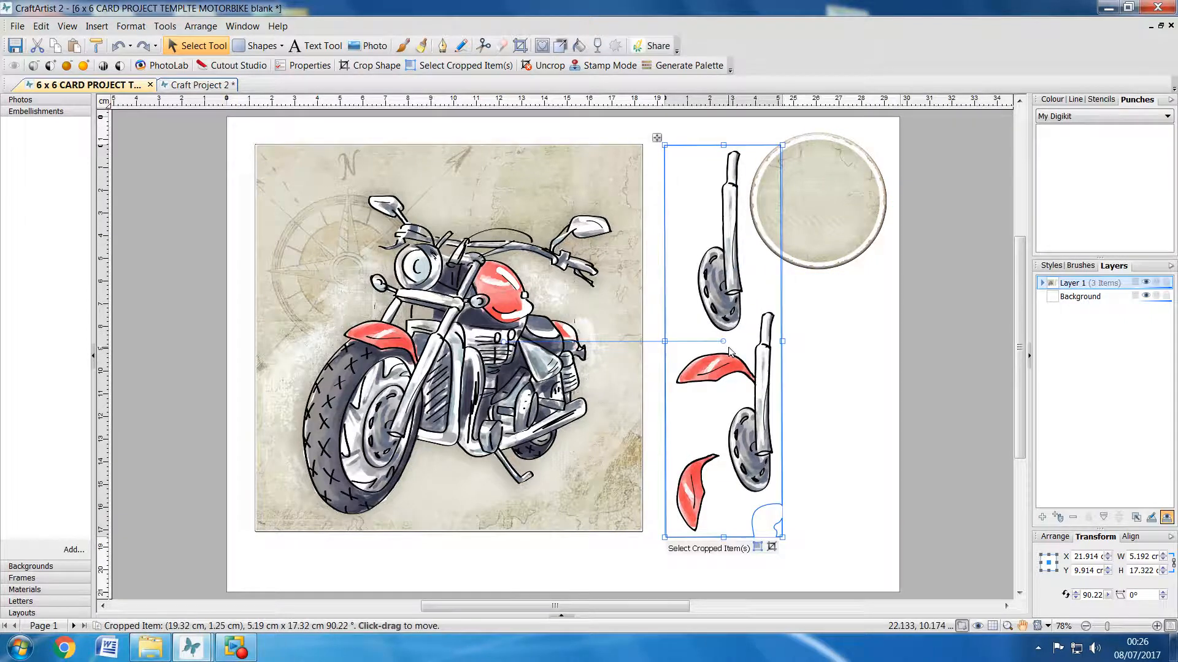
Step: Cut the rotated mudguard and exhaust strip from the template and paste it into Craft Project 2
{"action": "right_click", "coordinate": [720, 308]}
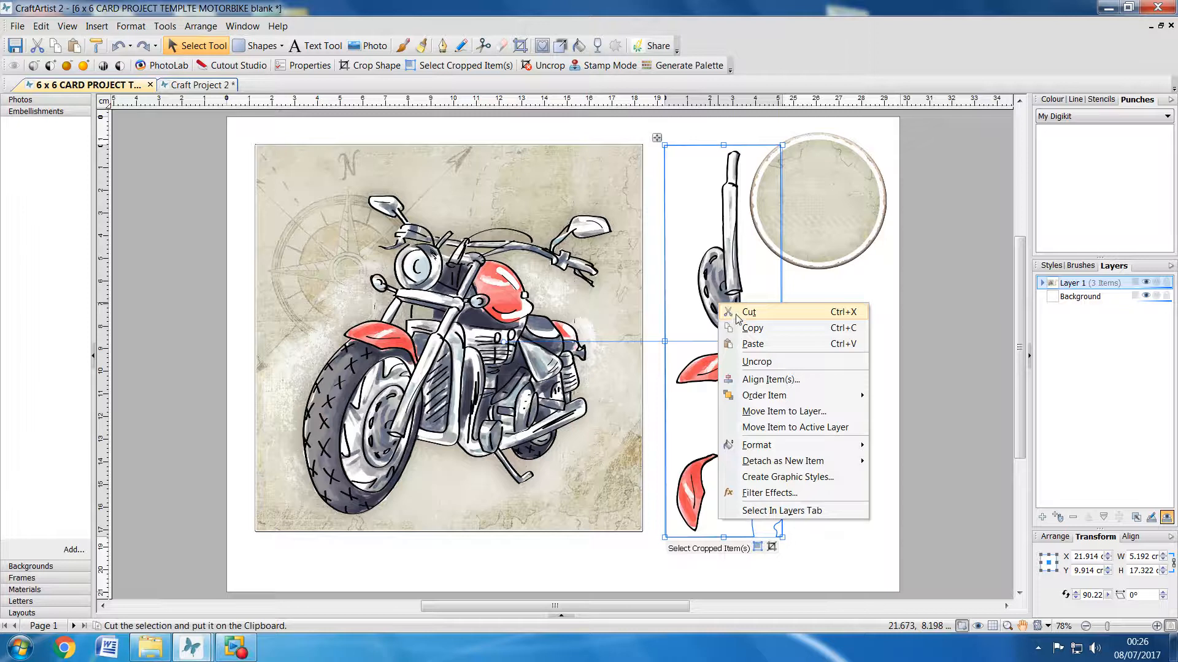
{"action": "left_click", "coordinate": [737, 313]}
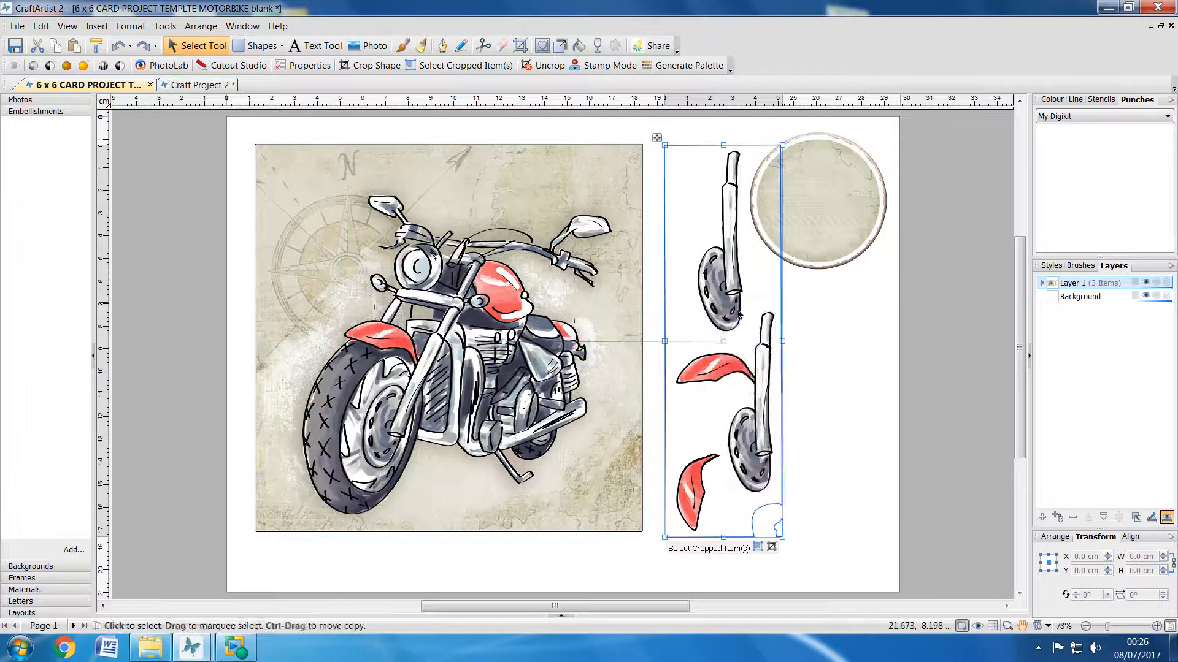
{"action": "left_click", "coordinate": [195, 86]}
{"action": "right_click", "coordinate": [728, 246]}
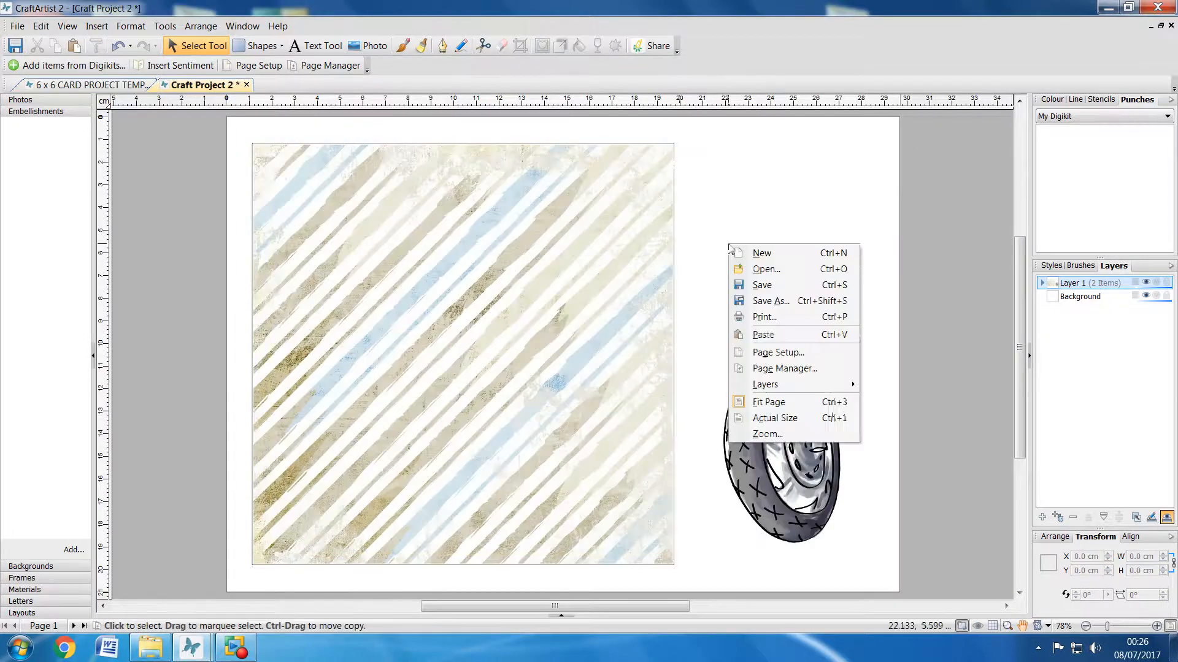
{"action": "left_click", "coordinate": [761, 335]}
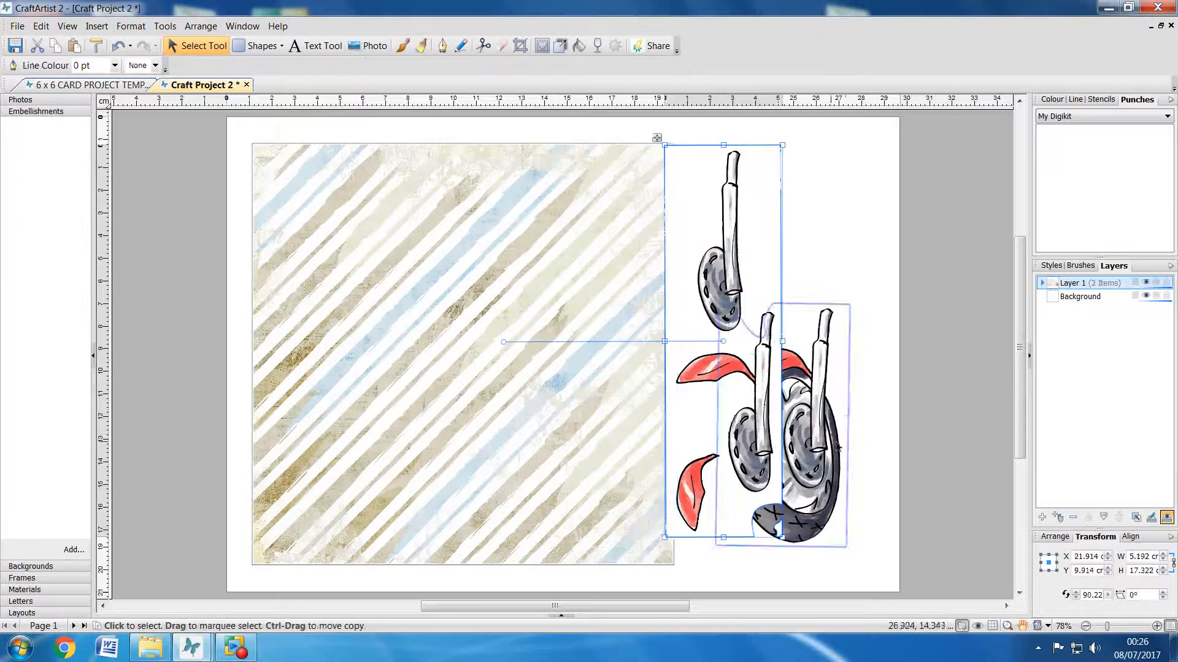
Step: Cut the complete front wheel piece, which overlaps the mudguard strip, from Craft Project 2
{"action": "left_click", "coordinate": [818, 453]}
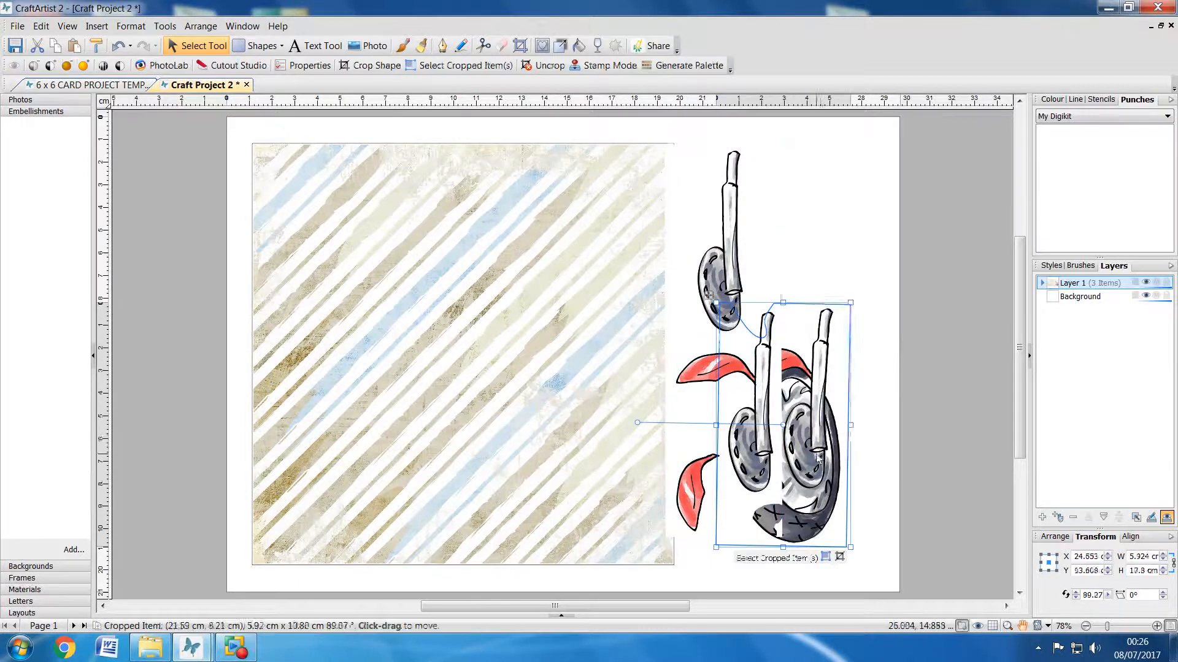
{"action": "right_click", "coordinate": [818, 454]}
{"action": "left_click", "coordinate": [838, 252]}
{"action": "left_click", "coordinate": [837, 249]}
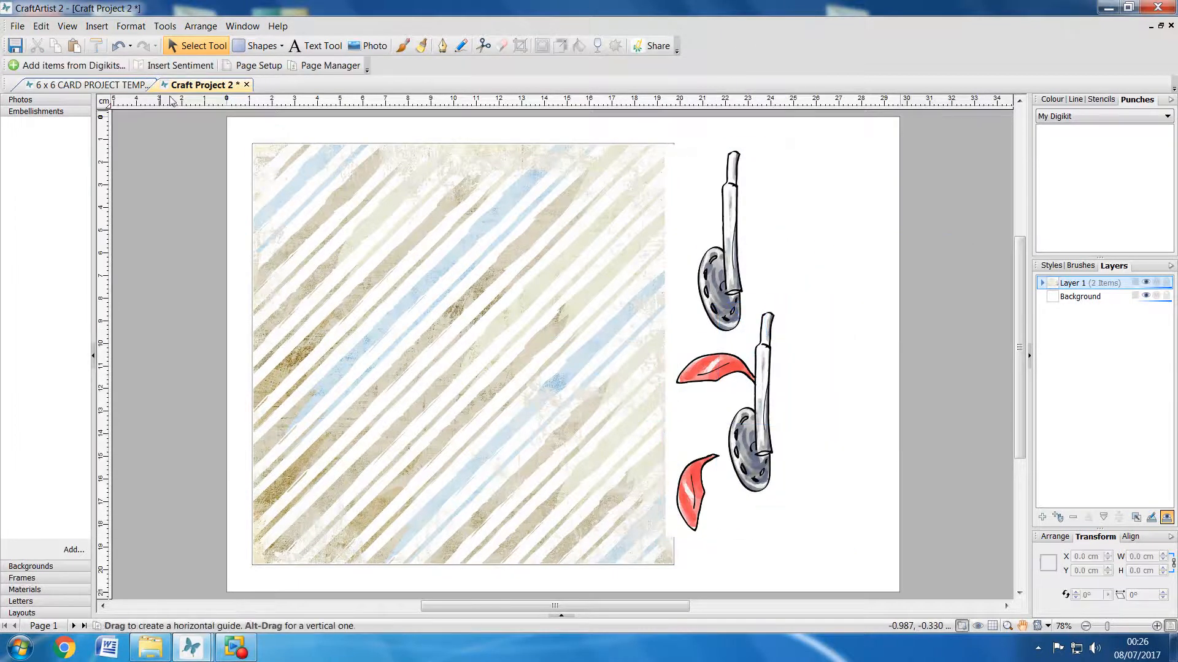
Step: Paste the wheel piece into the motorbike template and arrange it below the round tag, beside the motorbike panel
{"action": "left_click", "coordinate": [92, 85]}
{"action": "right_click", "coordinate": [748, 312]}
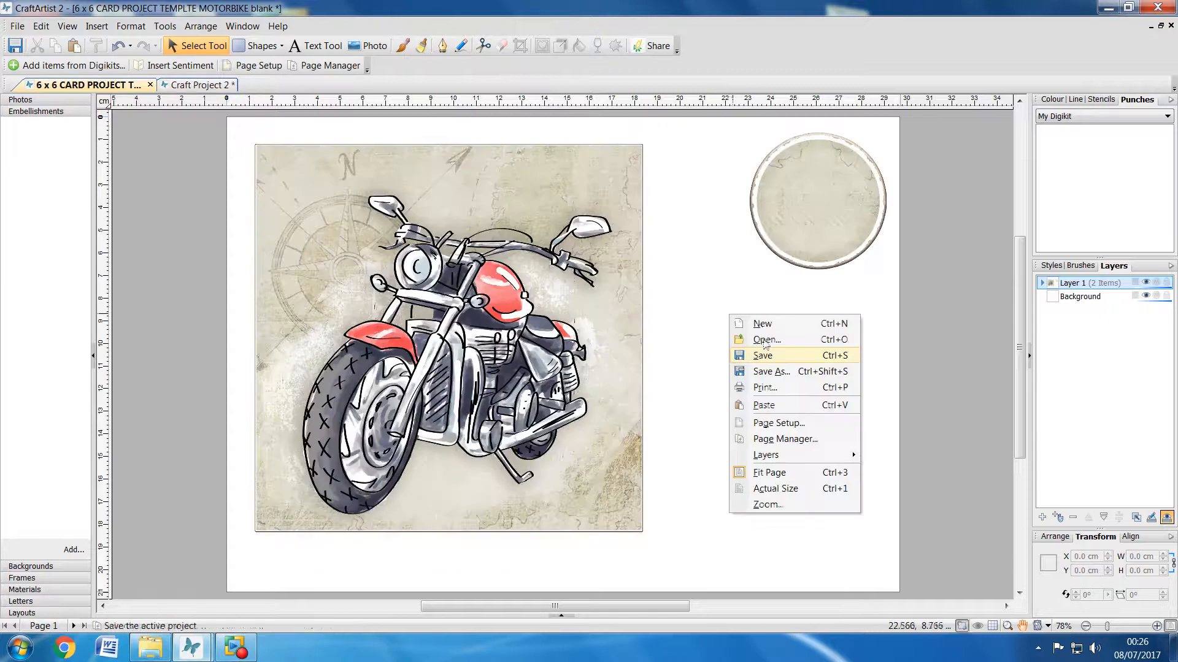
{"action": "left_click", "coordinate": [752, 407]}
{"action": "left_click_drag", "start_coordinate": [788, 411], "coordinate": [772, 440]}
{"action": "left_click_drag", "start_coordinate": [762, 268], "coordinate": [752, 275]}
Step: In Craft Project 2, move the fork and mudguard strip clear of the striped square and return to the motorbike template
{"action": "left_click", "coordinate": [196, 85]}
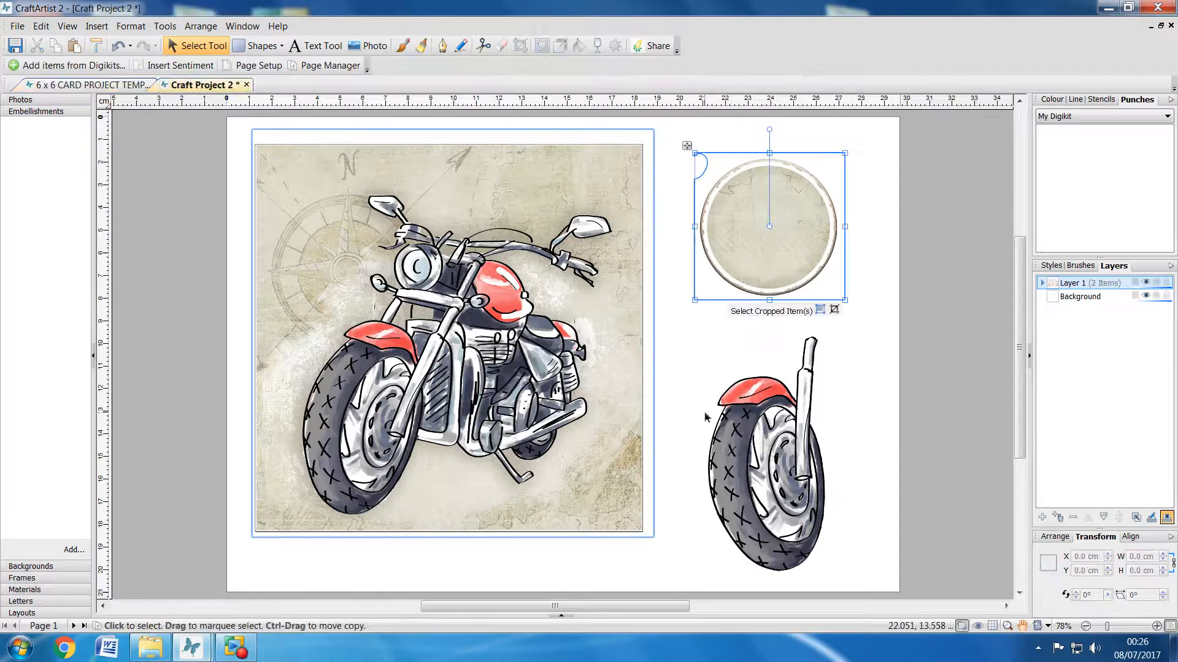
{"action": "left_click_drag", "start_coordinate": [756, 377], "coordinate": [810, 394]}
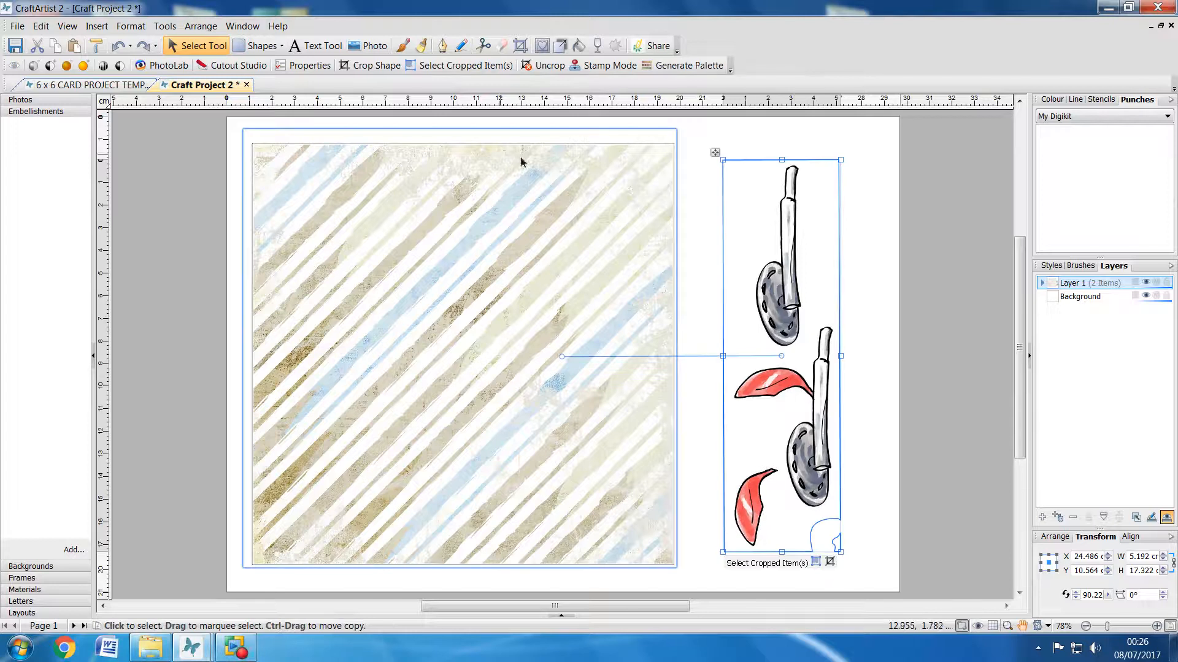
{"action": "left_click", "coordinate": [89, 83]}
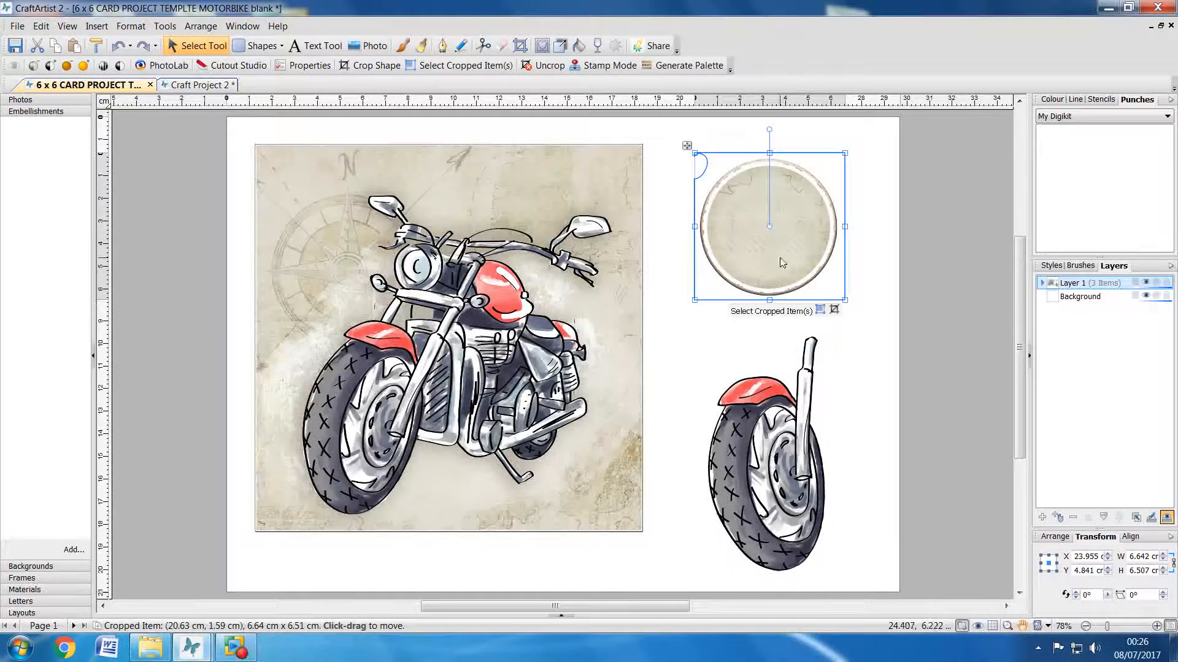
{"action": "left_click", "coordinate": [945, 287]}
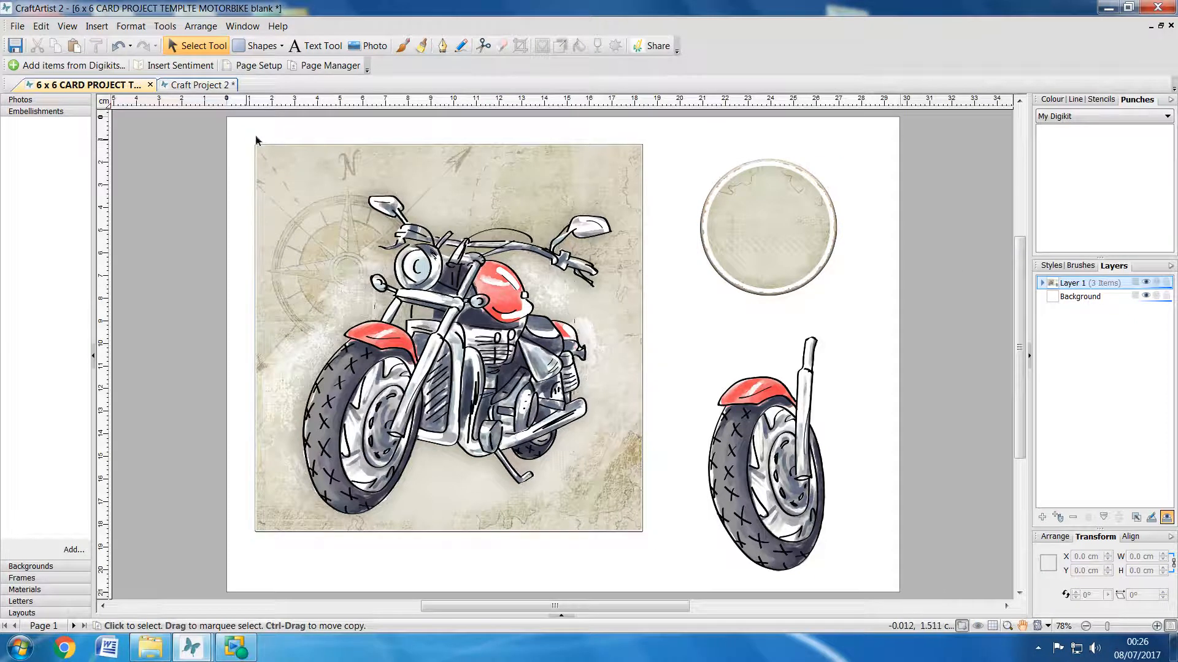
Step: Add the text "Happy Birthday" on two lines over the round tag and enlarge it to about 33 pt
{"action": "left_click", "coordinate": [316, 45]}
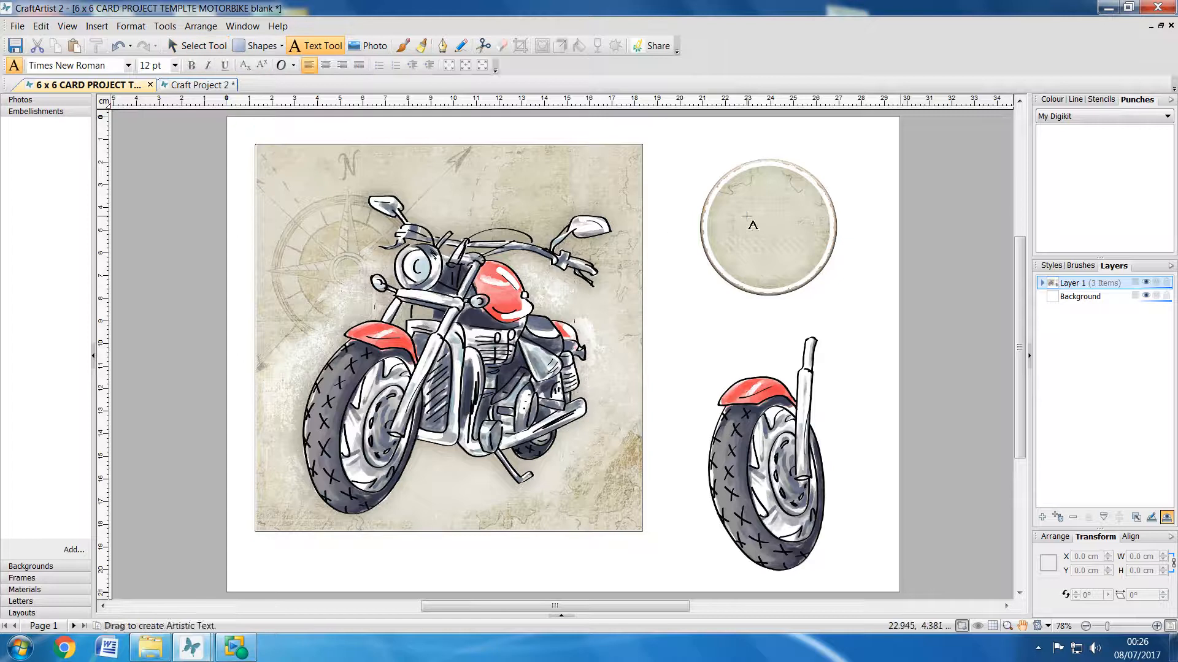
{"action": "left_click", "coordinate": [746, 217]}
{"action": "type", "text": "Happy"}
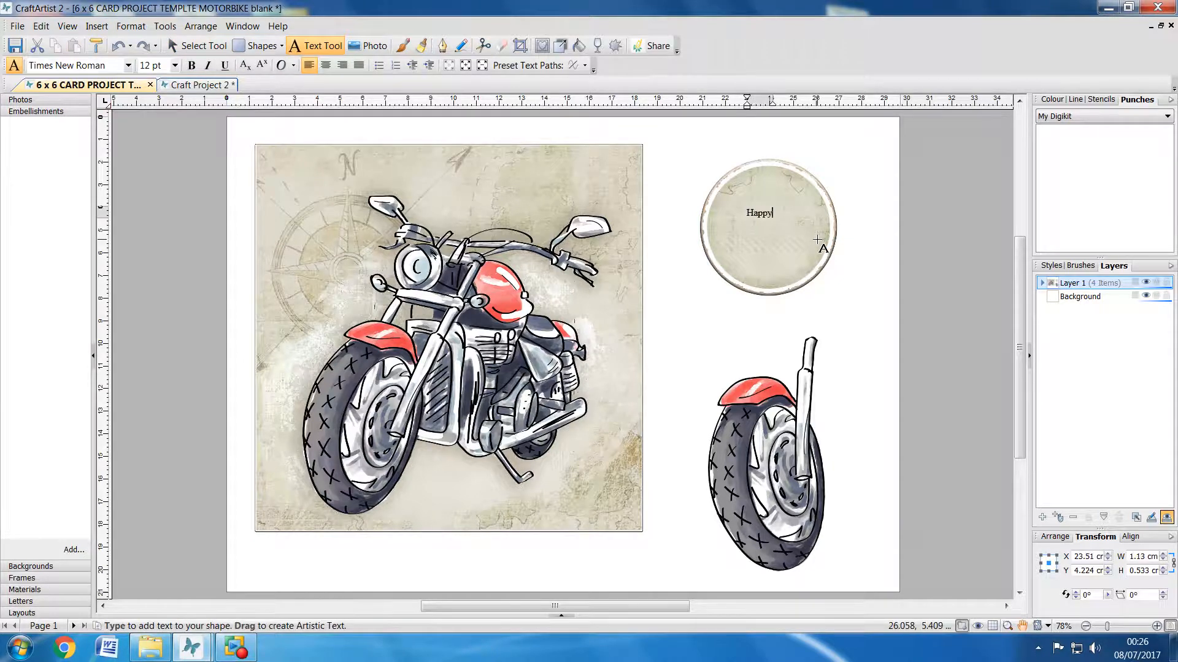
{"action": "key", "text": "Return"}
{"action": "type", "text": "B"}
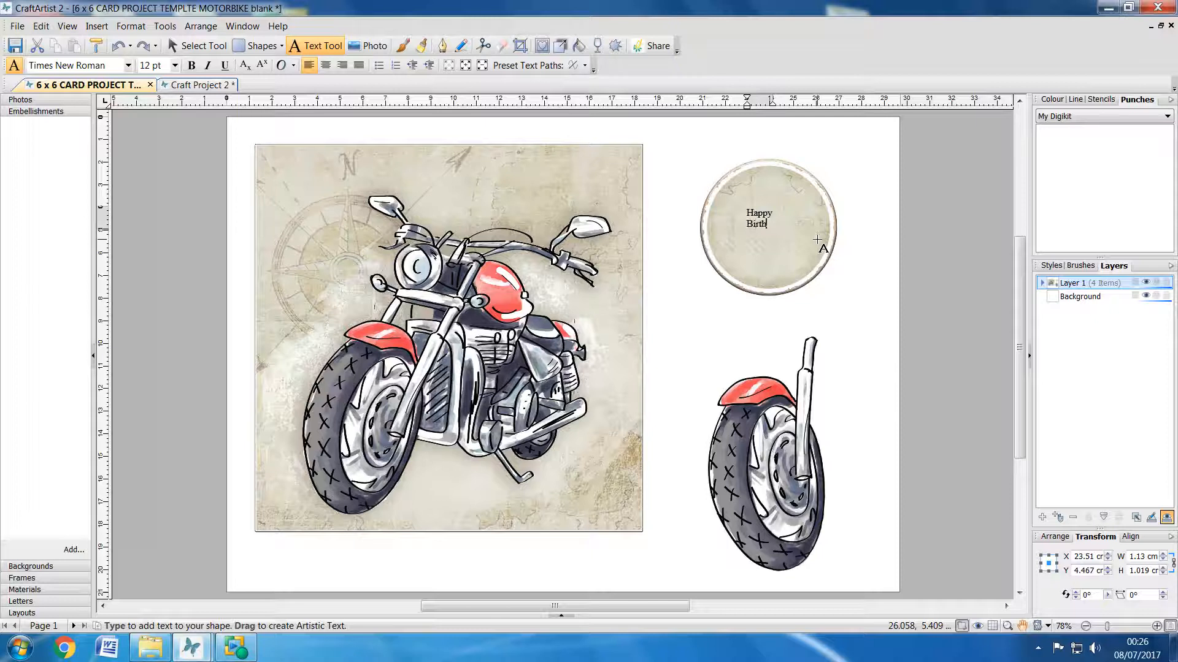
{"action": "type", "text": "irthday"}
{"action": "key", "text": "Escape"}
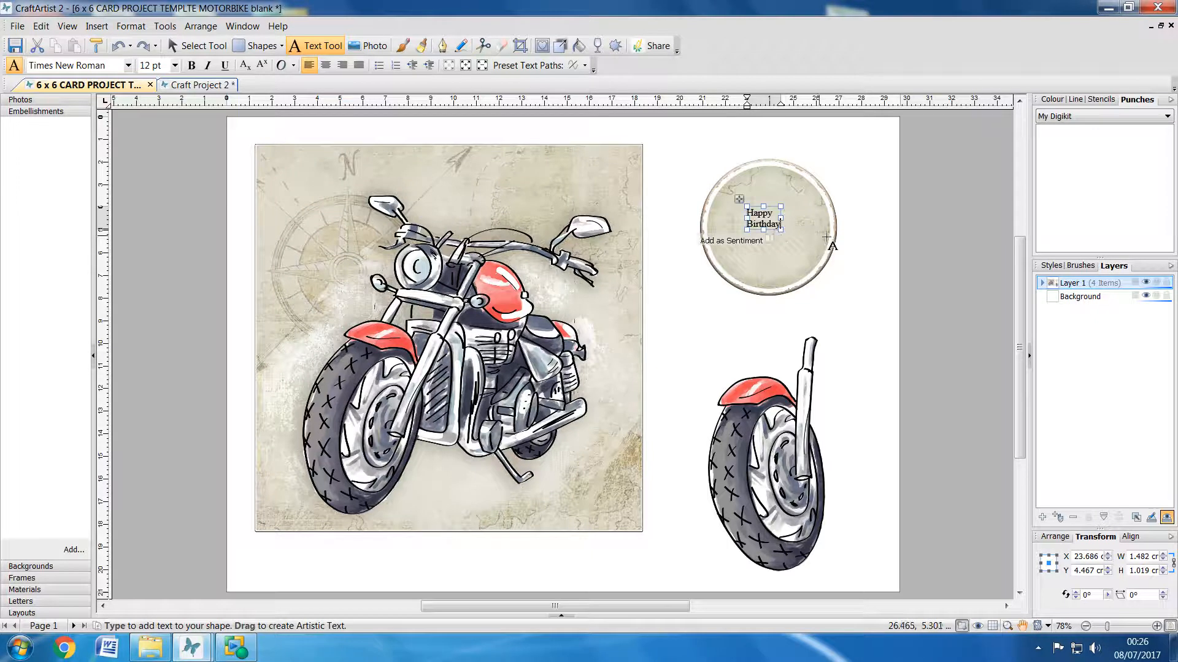
{"action": "left_click_drag", "start_coordinate": [781, 232], "coordinate": [838, 270]}
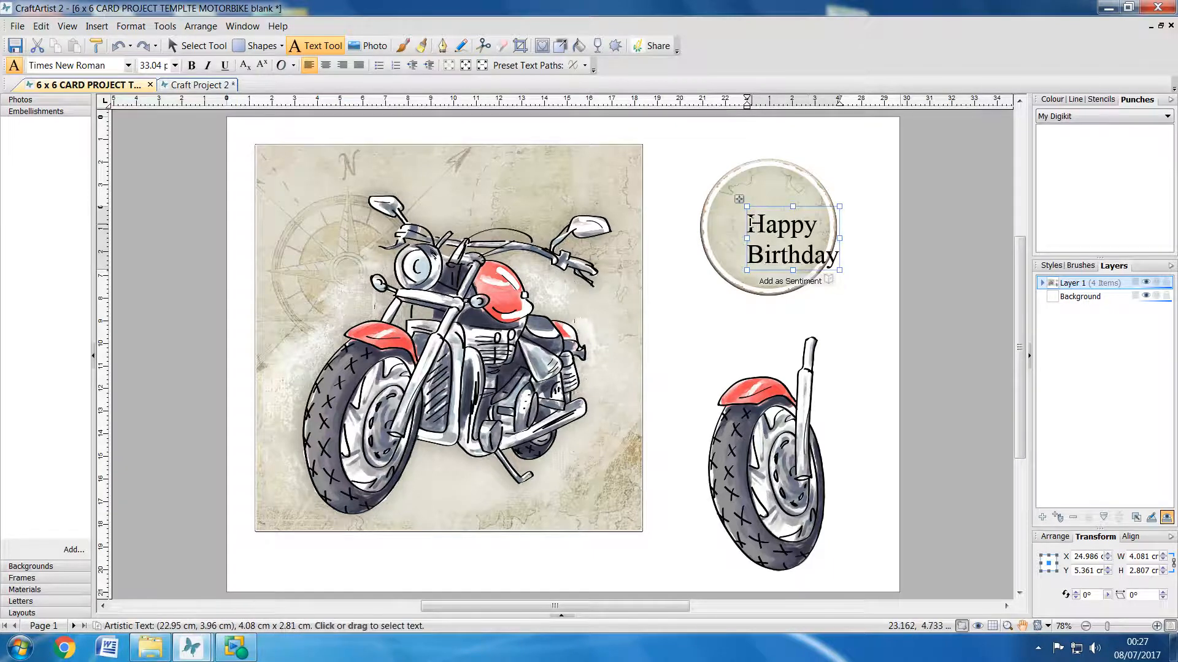
Step: Centre-align the "Happy Birthday" text and set its font to Troutkings BTN
{"action": "left_click_drag", "start_coordinate": [749, 223], "coordinate": [839, 268]}
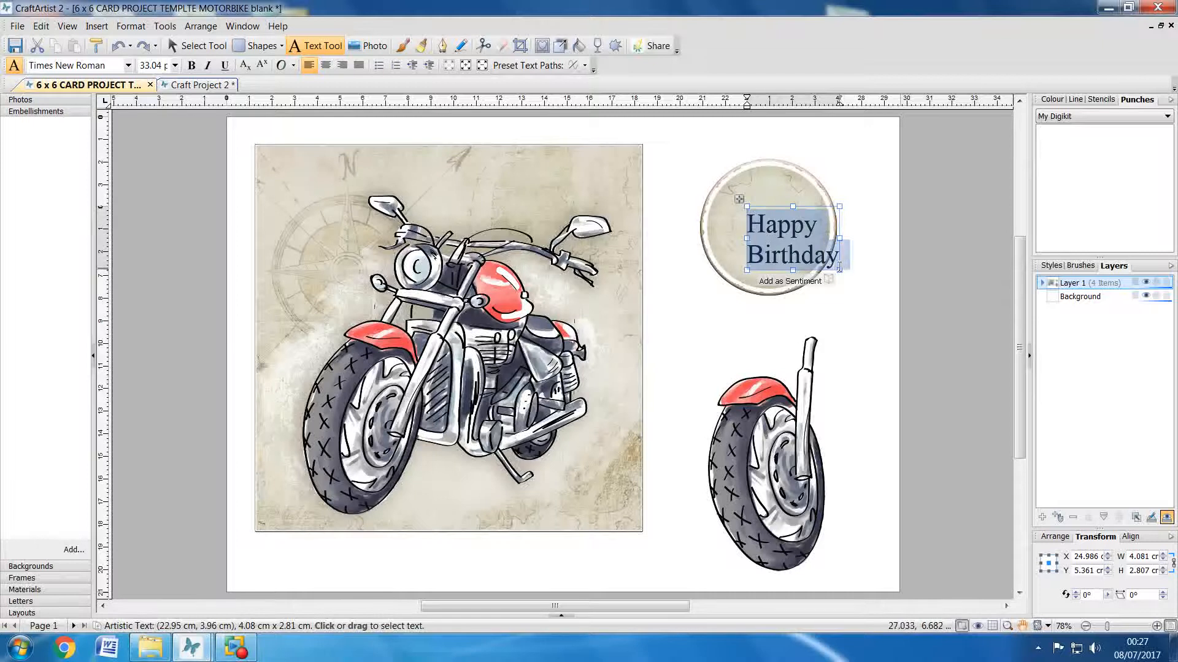
{"action": "left_click", "coordinate": [327, 66]}
{"action": "left_click", "coordinate": [128, 65]}
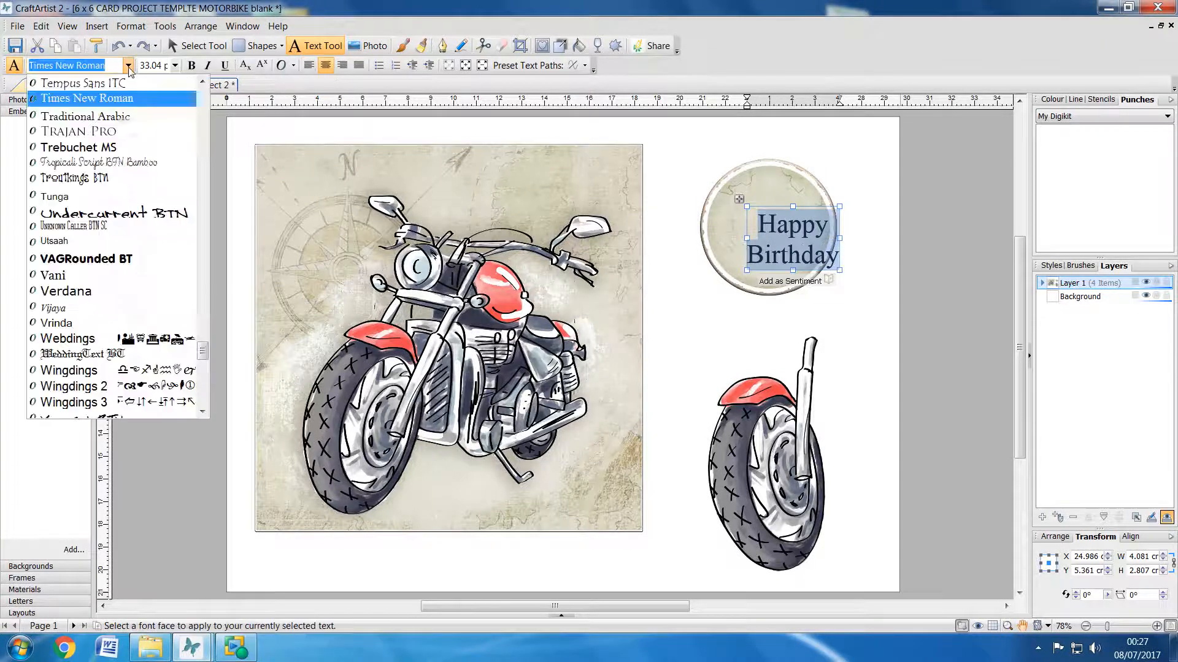
{"action": "left_click", "coordinate": [99, 178]}
{"action": "left_click", "coordinate": [963, 265]}
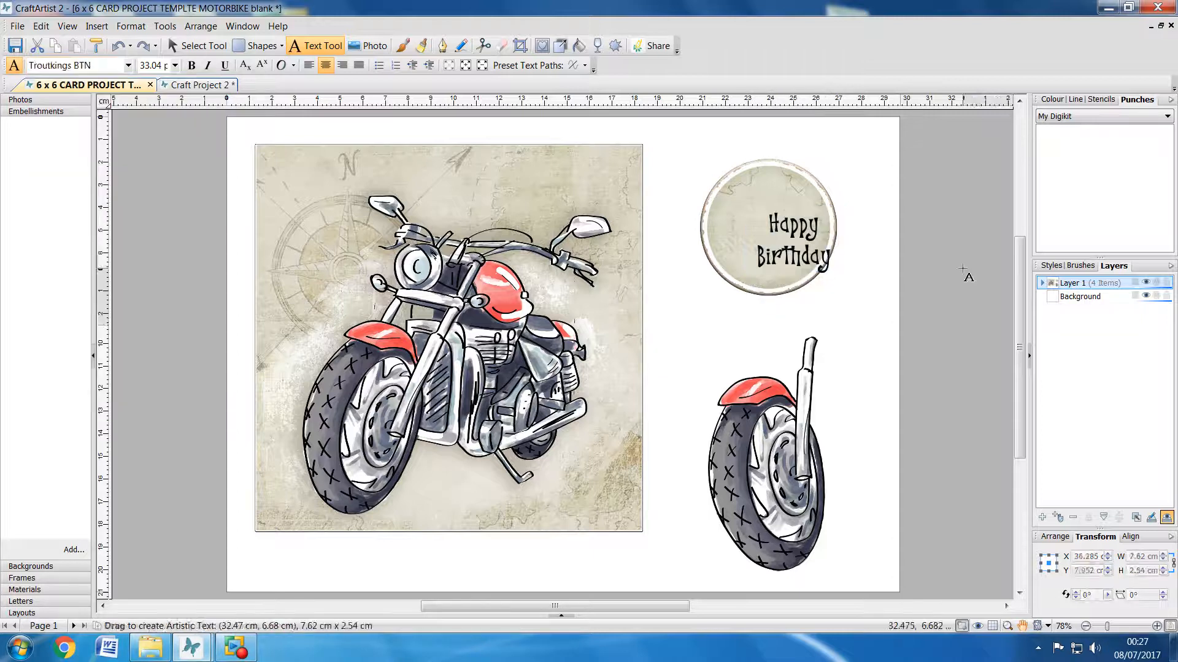
Step: Move the "Happy Birthday" text to the middle of the round tag
{"action": "left_click", "coordinate": [197, 45]}
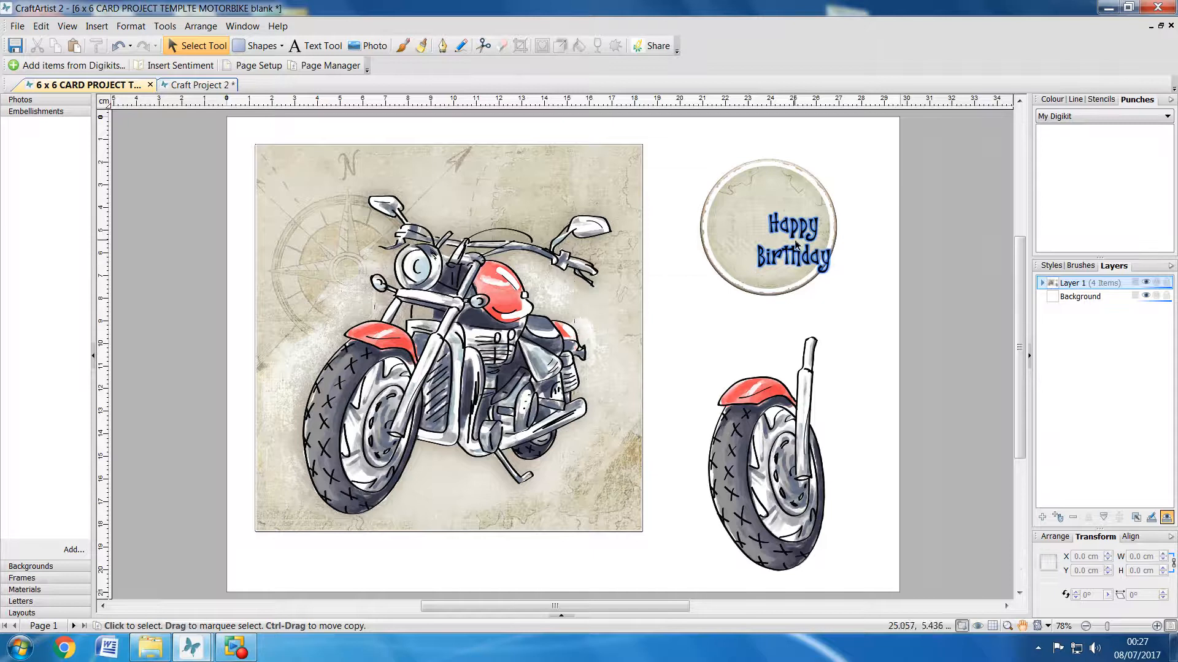
{"action": "mouse_move", "coordinate": [795, 245]}
{"action": "left_mouse_down"}
{"action": "mouse_move", "coordinate": [769, 227]}
{"action": "mouse_move", "coordinate": [828, 278]}
{"action": "mouse_move", "coordinate": [786, 260]}
{"action": "left_mouse_up"}
{"action": "left_click", "coordinate": [938, 330]}
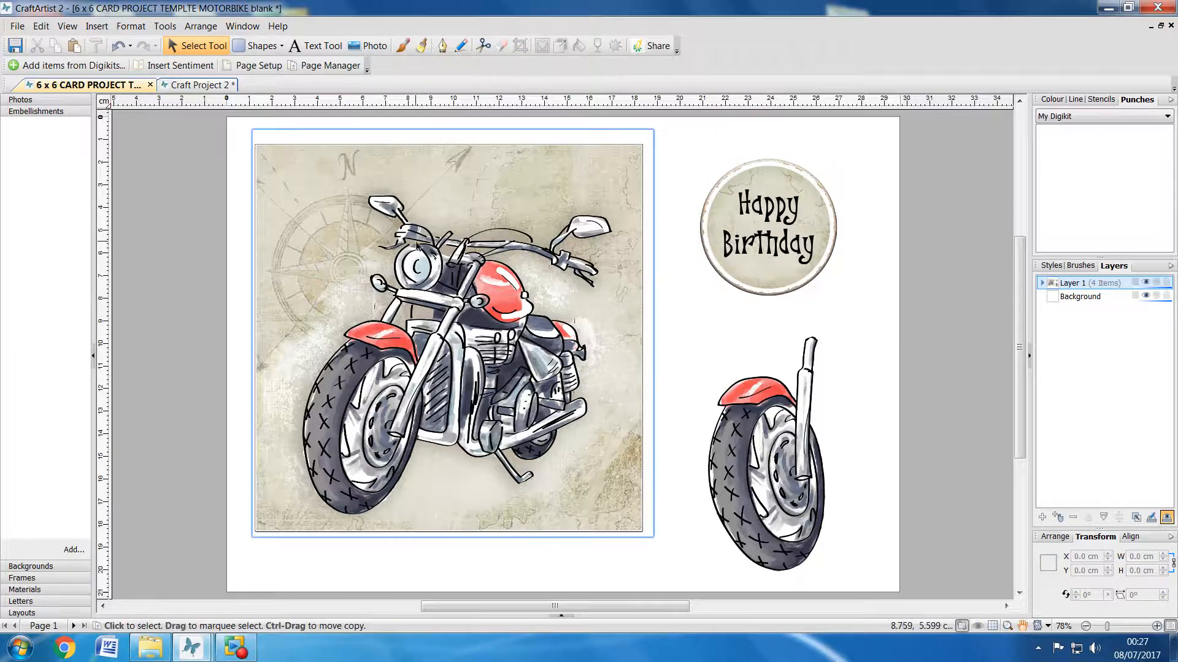
{"action": "left_click", "coordinate": [167, 86]}
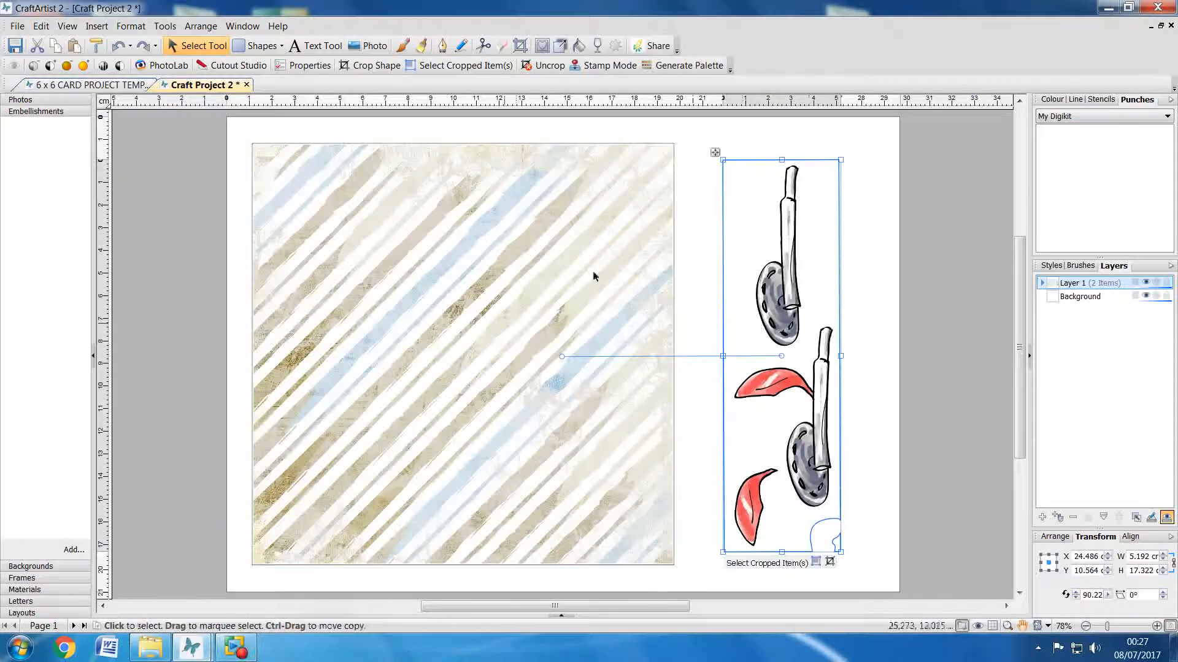
{"action": "left_click", "coordinate": [112, 90]}
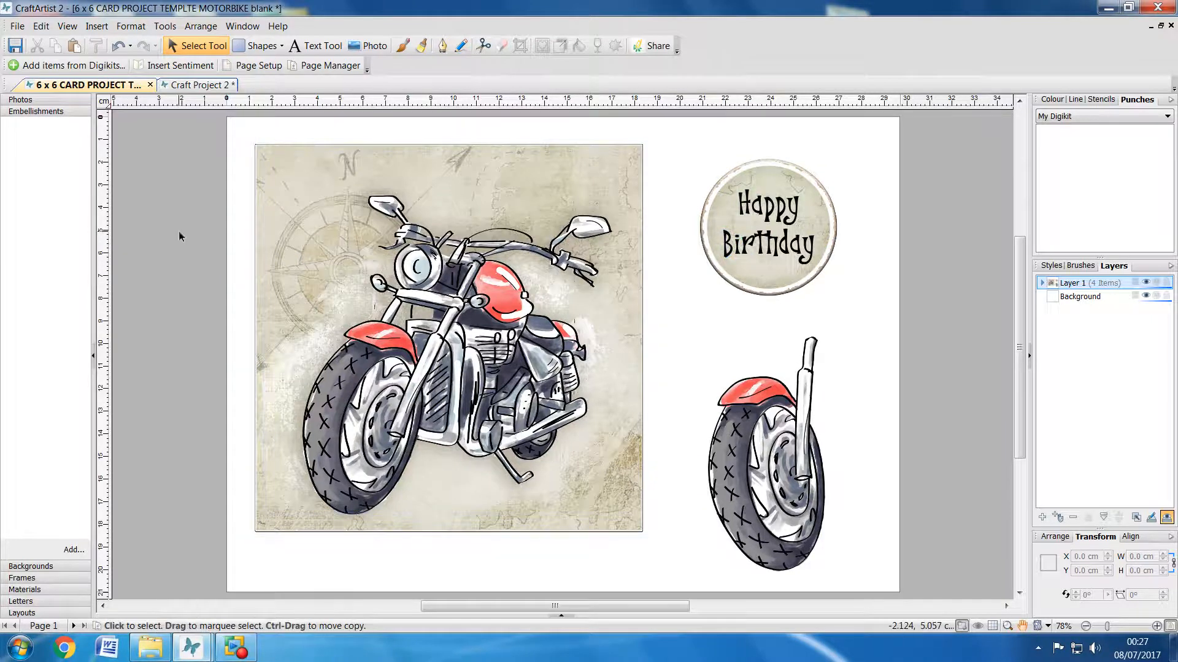
{"action": "left_click", "coordinate": [18, 26]}
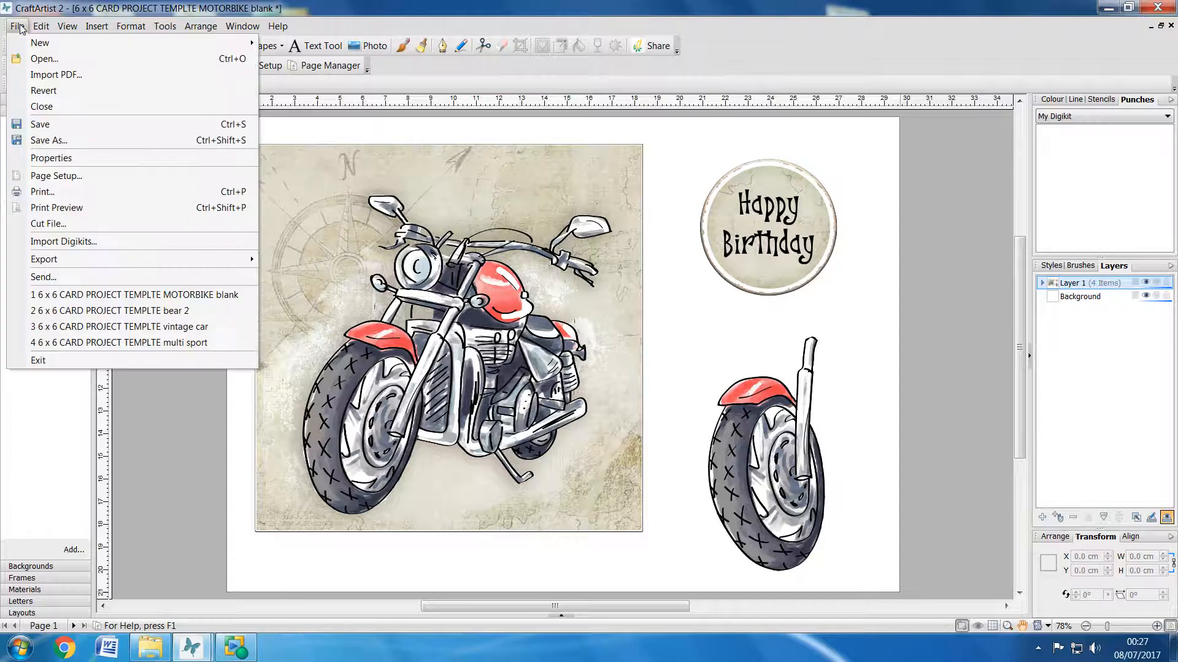
{"action": "left_click", "coordinate": [55, 141]}
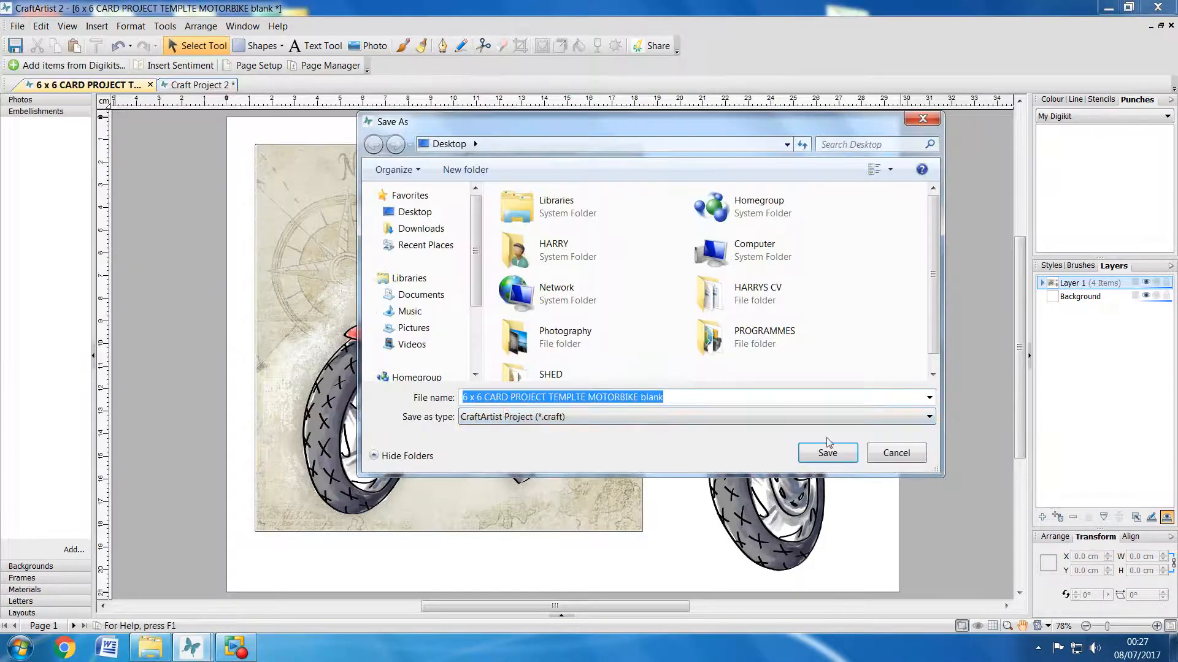
{"action": "left_click", "coordinate": [913, 457]}
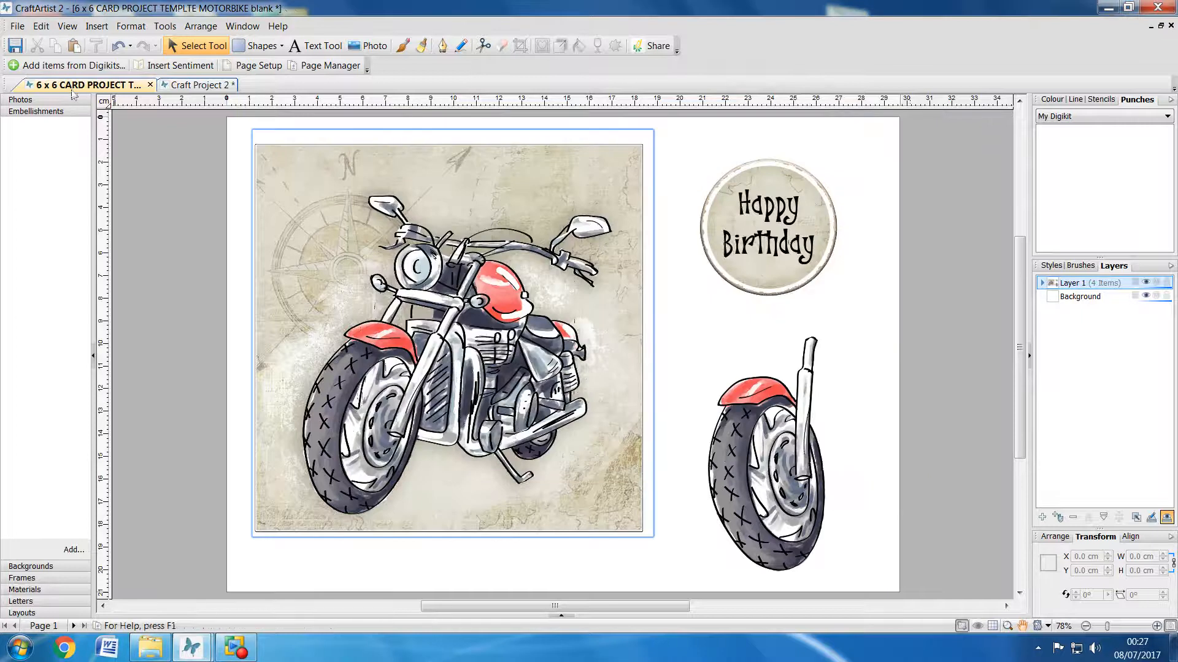
Step: Publish the motorbike template as a PDF, reviewing the image compression settings and accepting the publishing options
{"action": "left_click", "coordinate": [17, 26]}
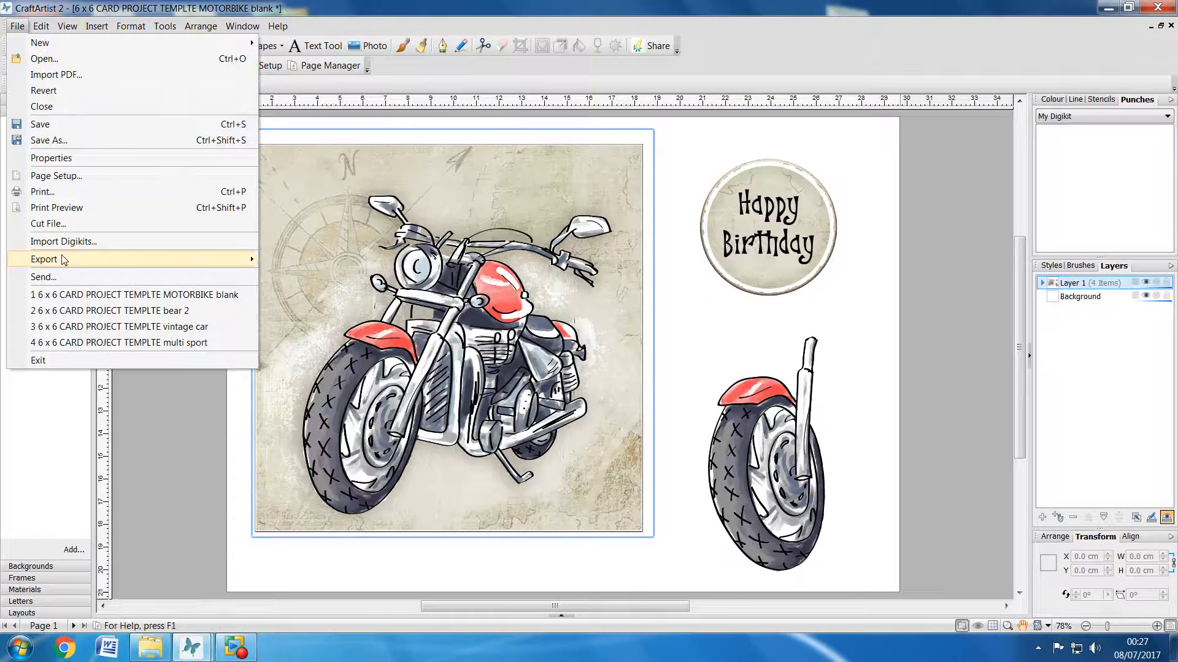
{"action": "mouse_move", "coordinate": [63, 261]}
{"action": "left_click", "coordinate": [313, 276]}
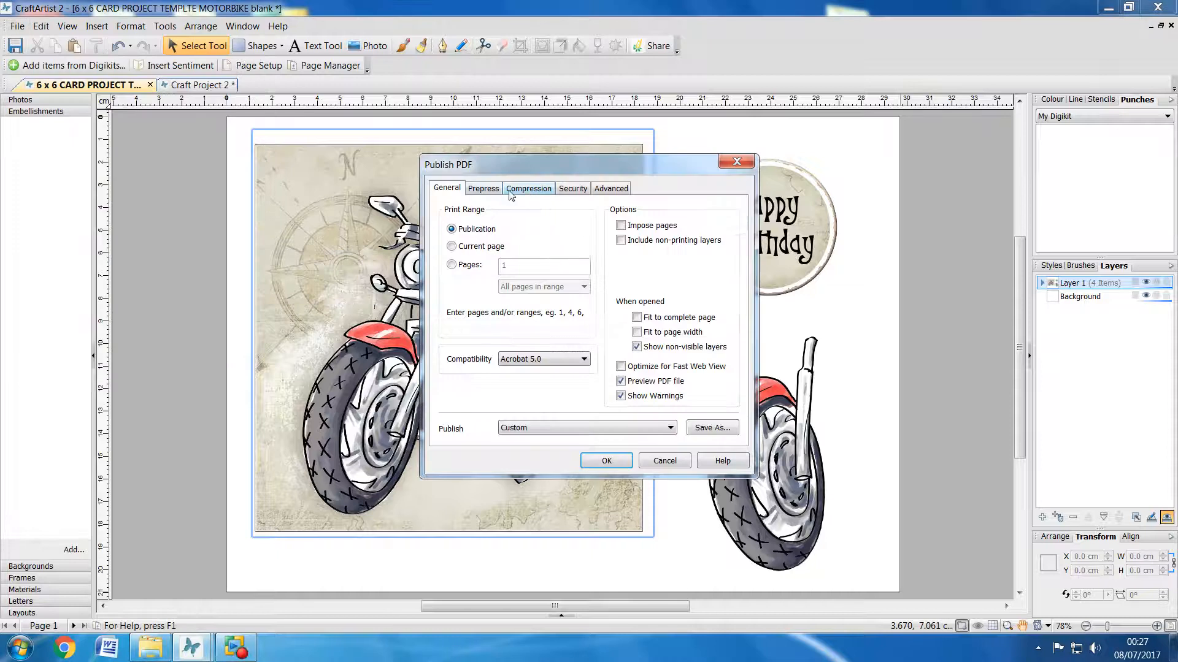
{"action": "left_click", "coordinate": [523, 188]}
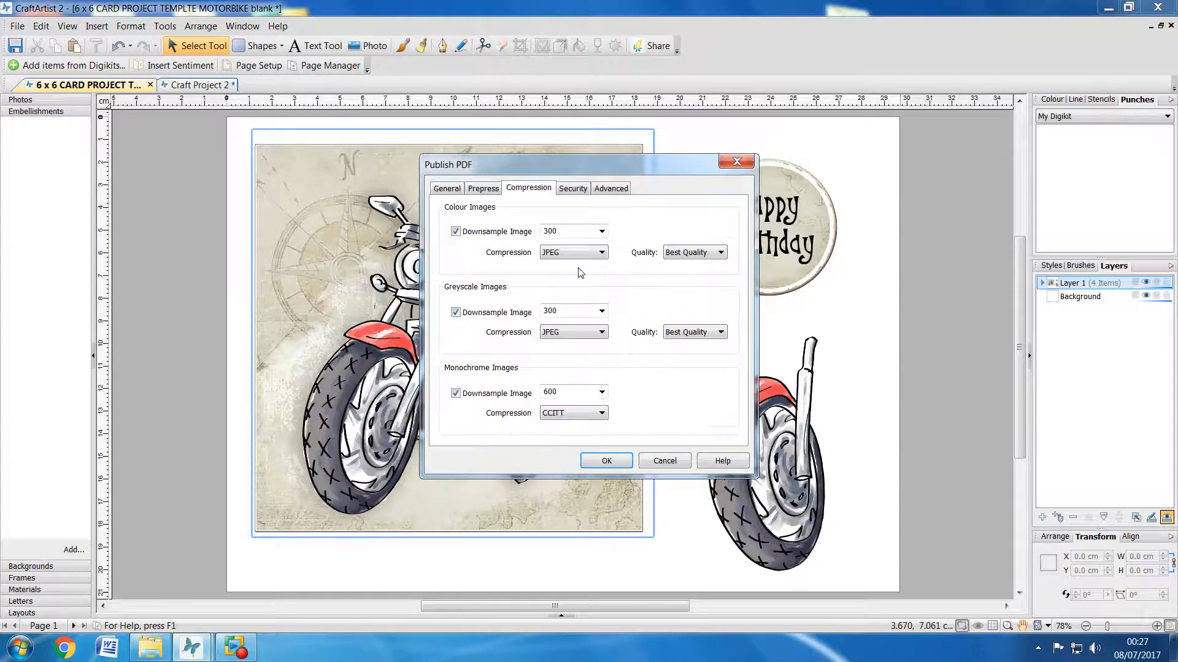
{"action": "left_click", "coordinate": [451, 192]}
{"action": "left_click", "coordinate": [606, 461]}
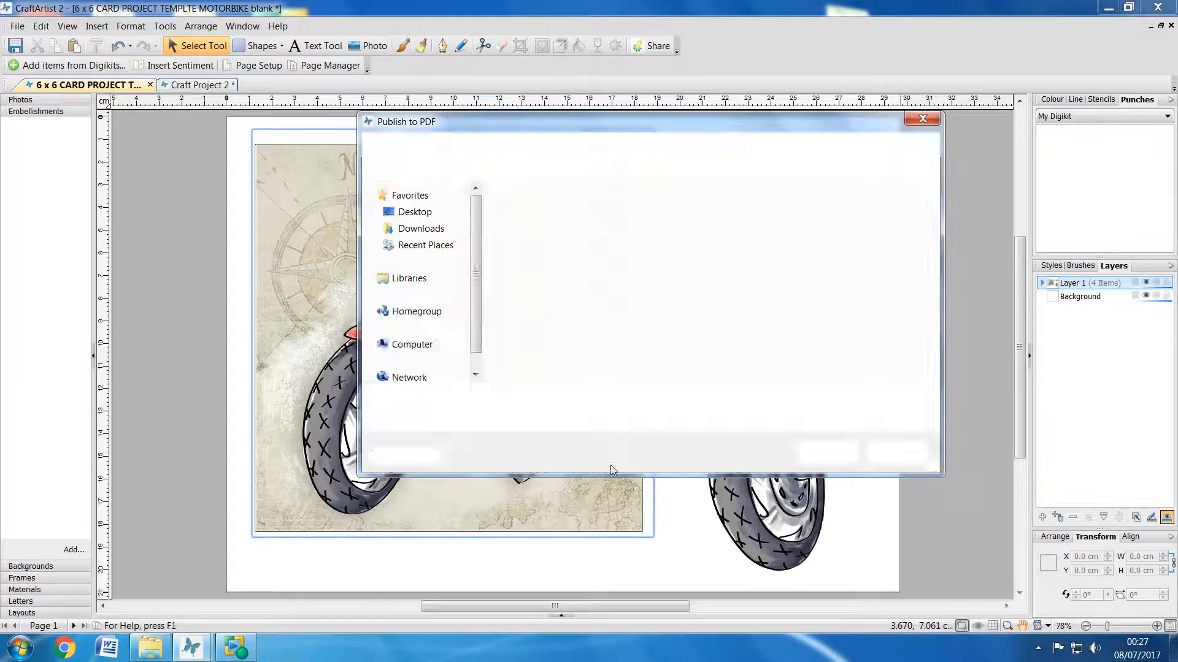